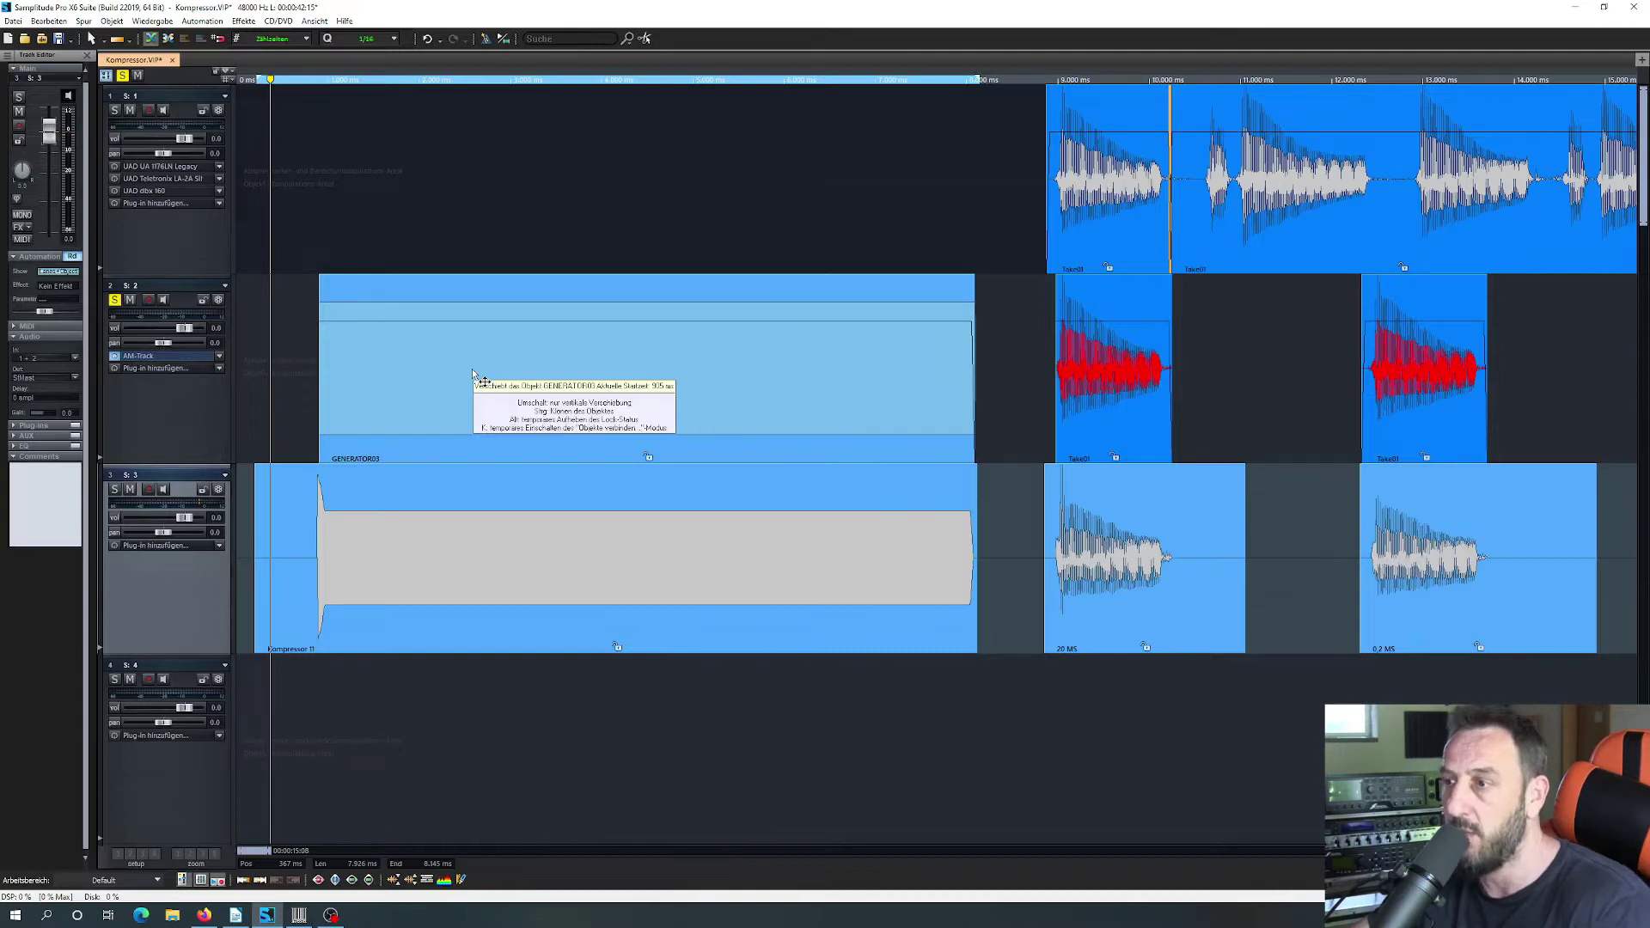
Step: Play the soloed generator tone on track 2 and release that track's solo
key("space")
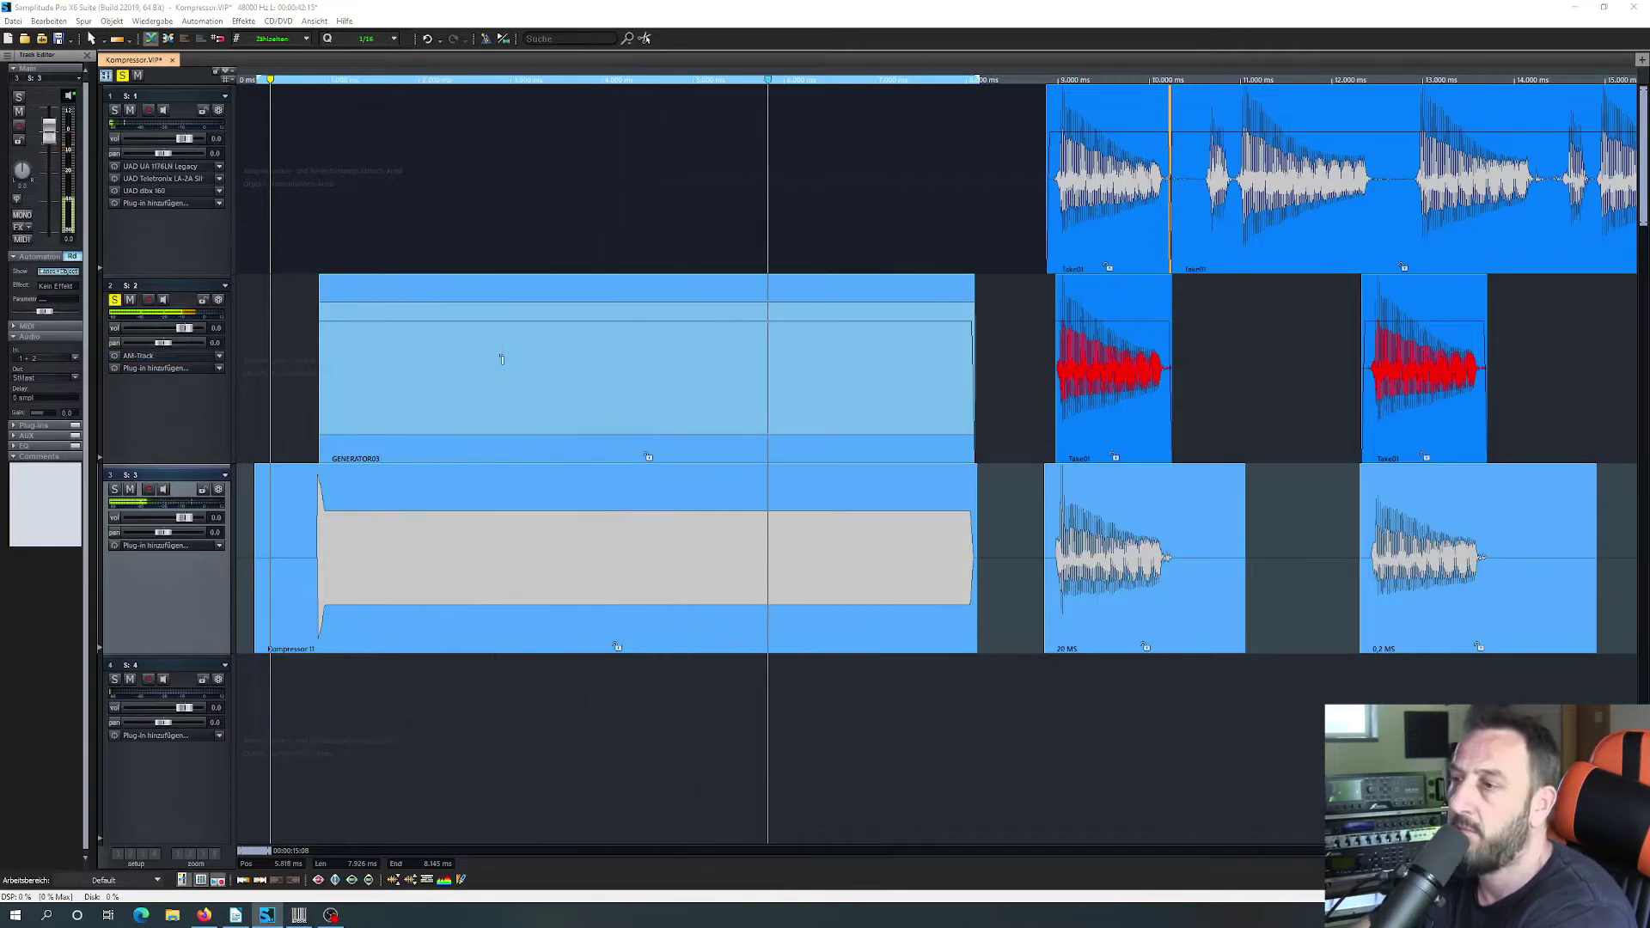
key("space")
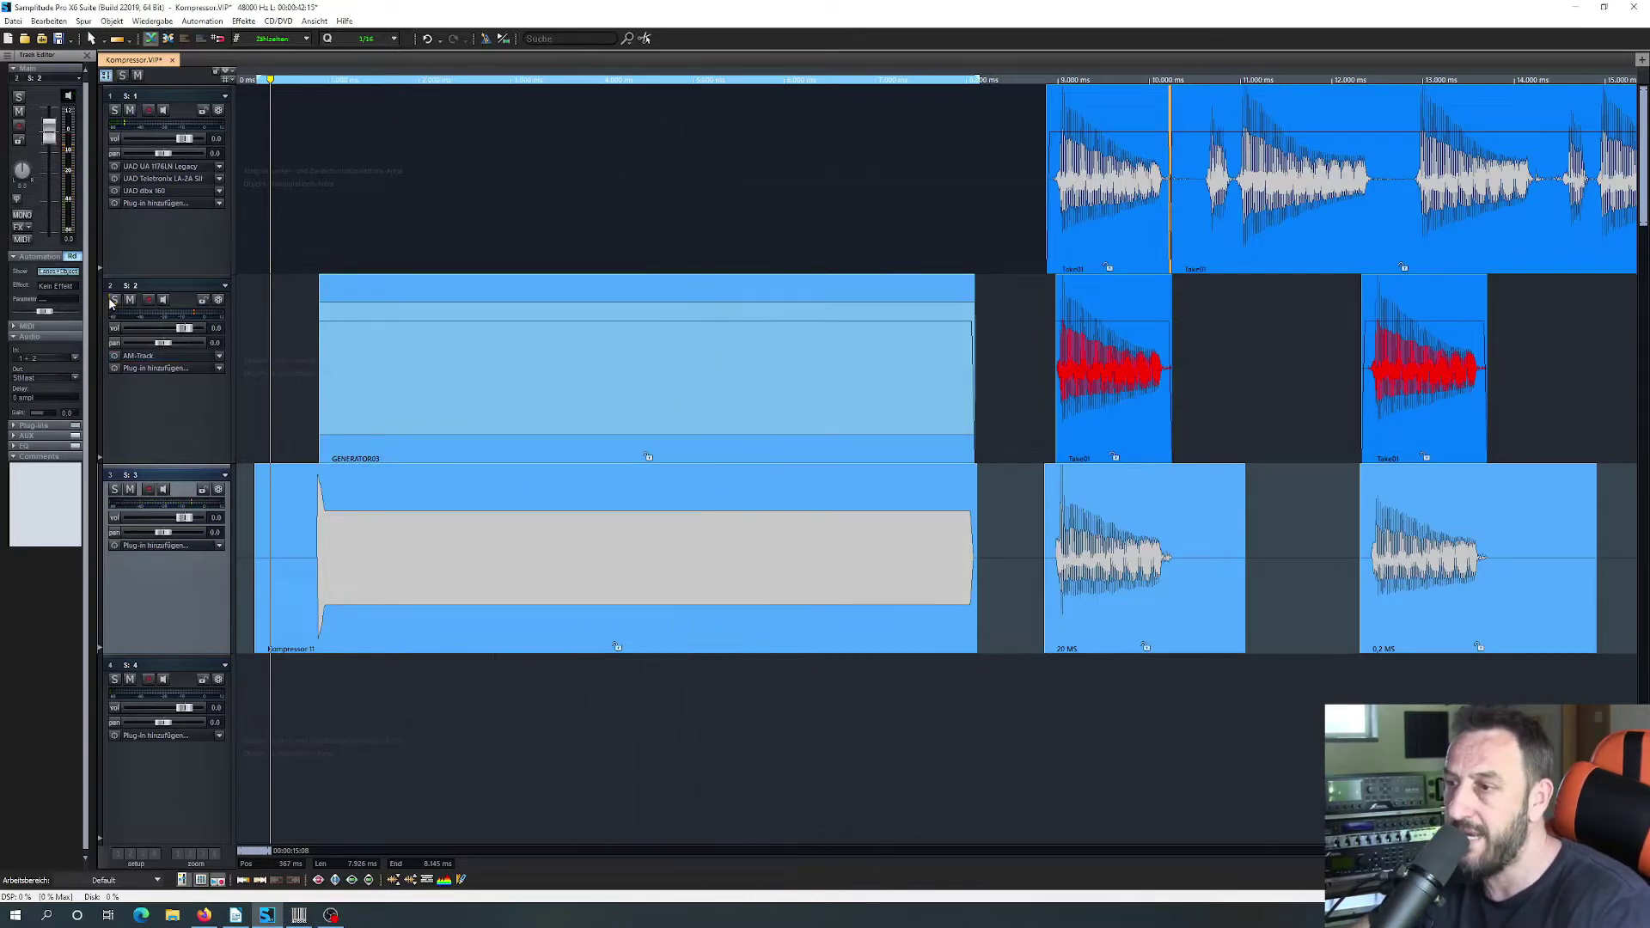
left_click(114, 300)
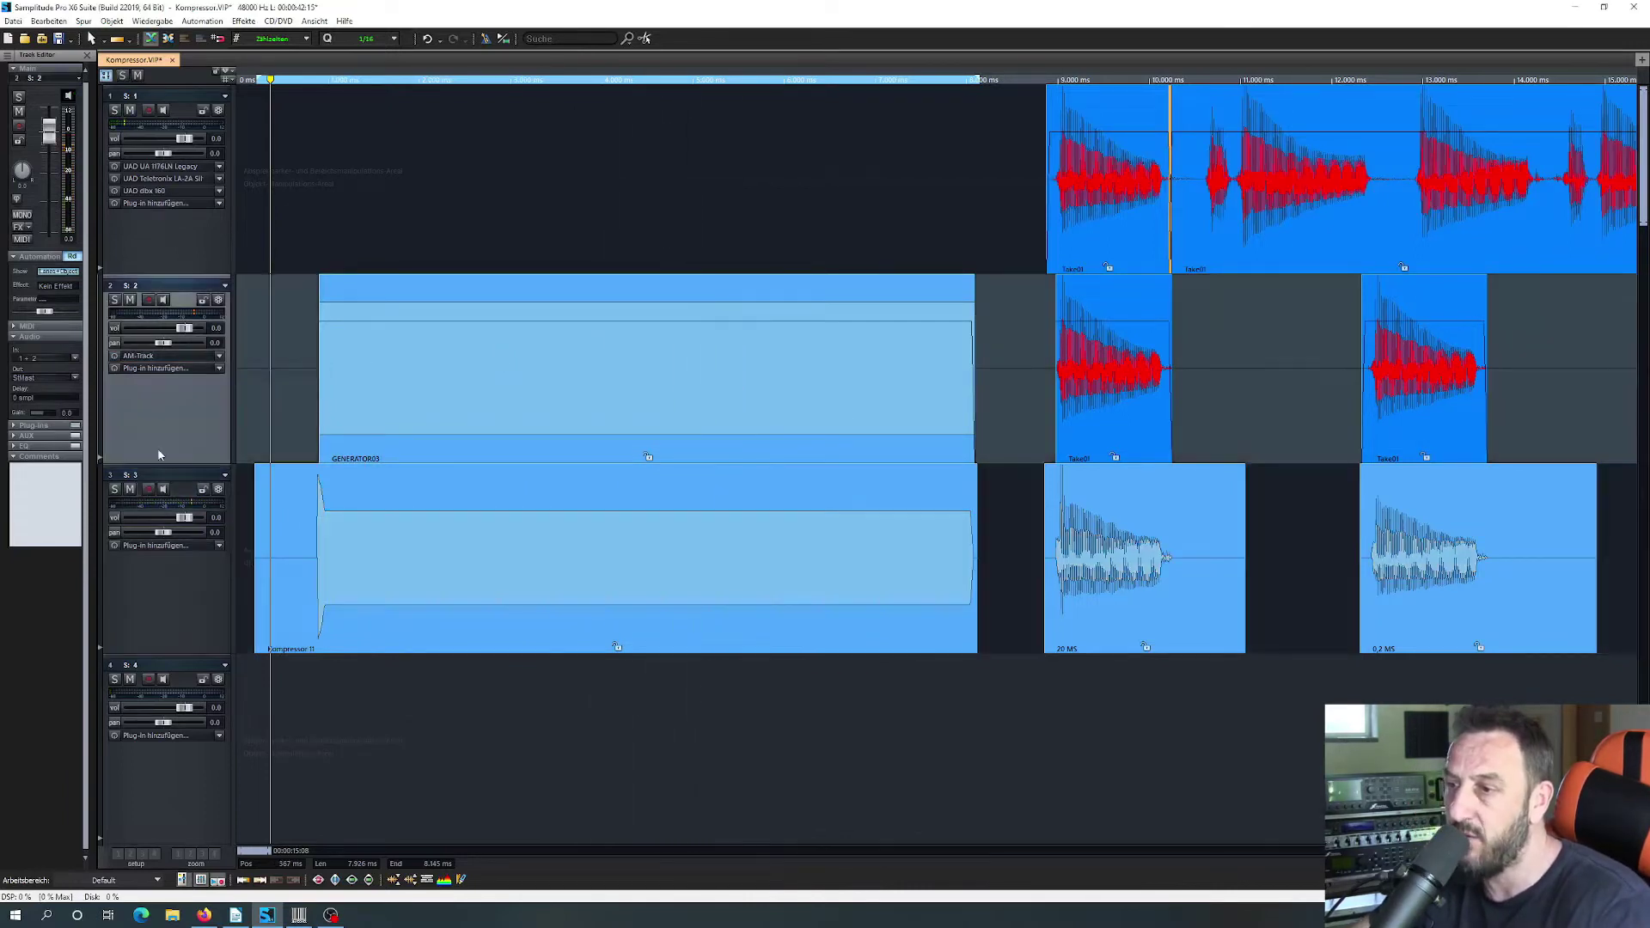
Step: Solo track 3 and listen to the start of the compressed tone in the Kompressor clip
left_click(114, 490)
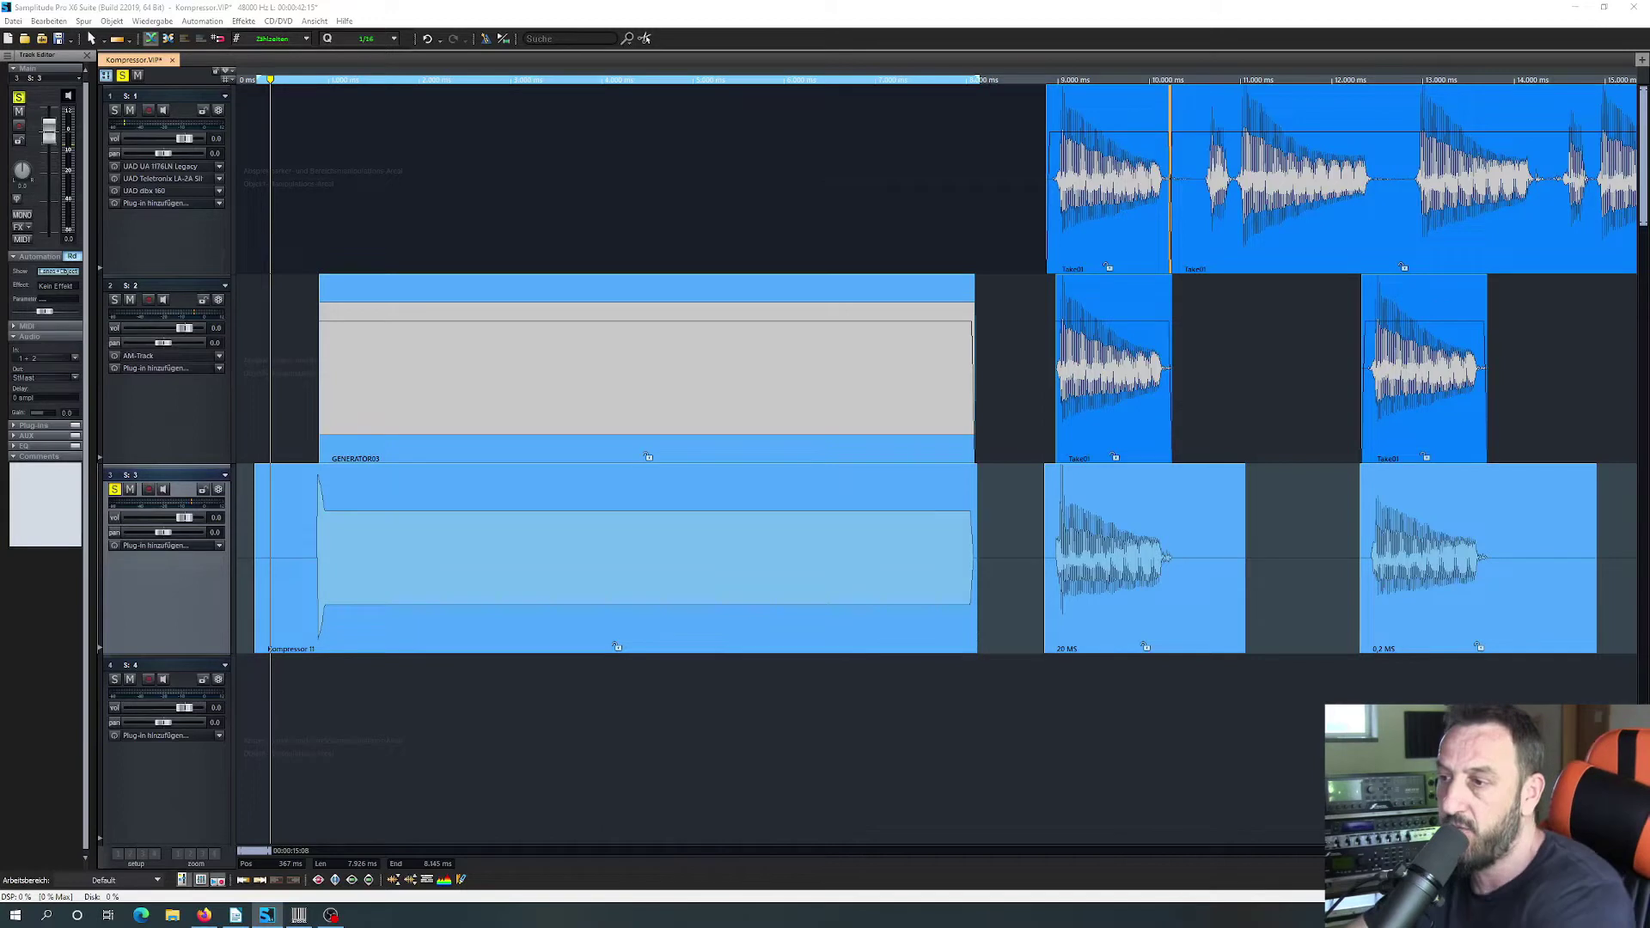
key("space")
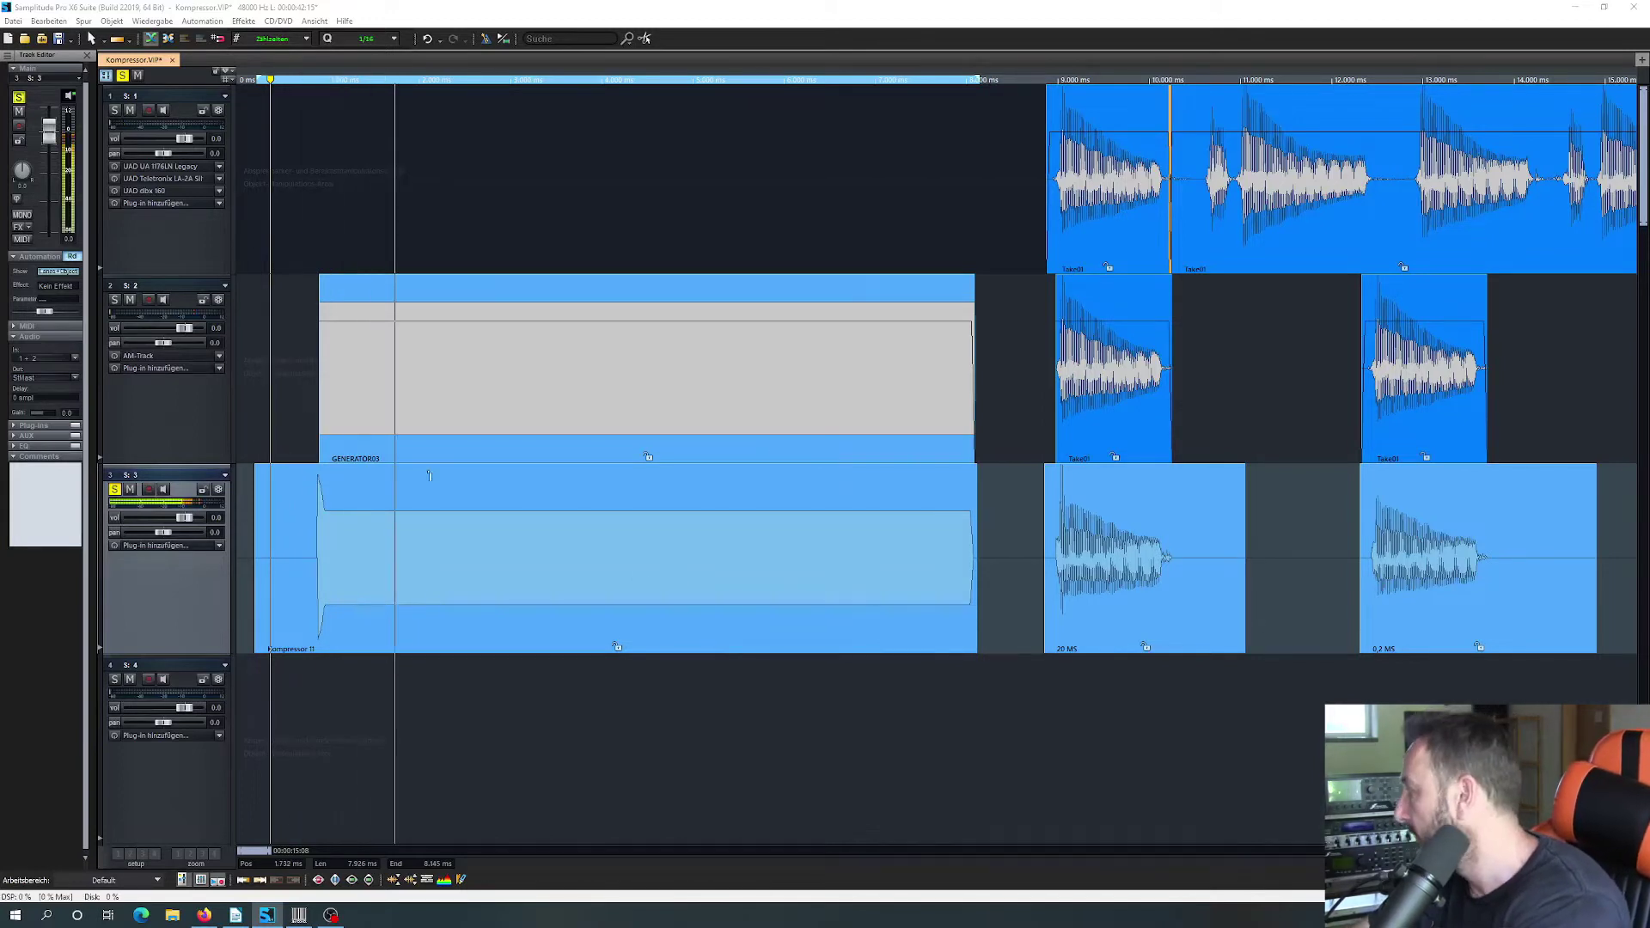
key("space")
key("space")
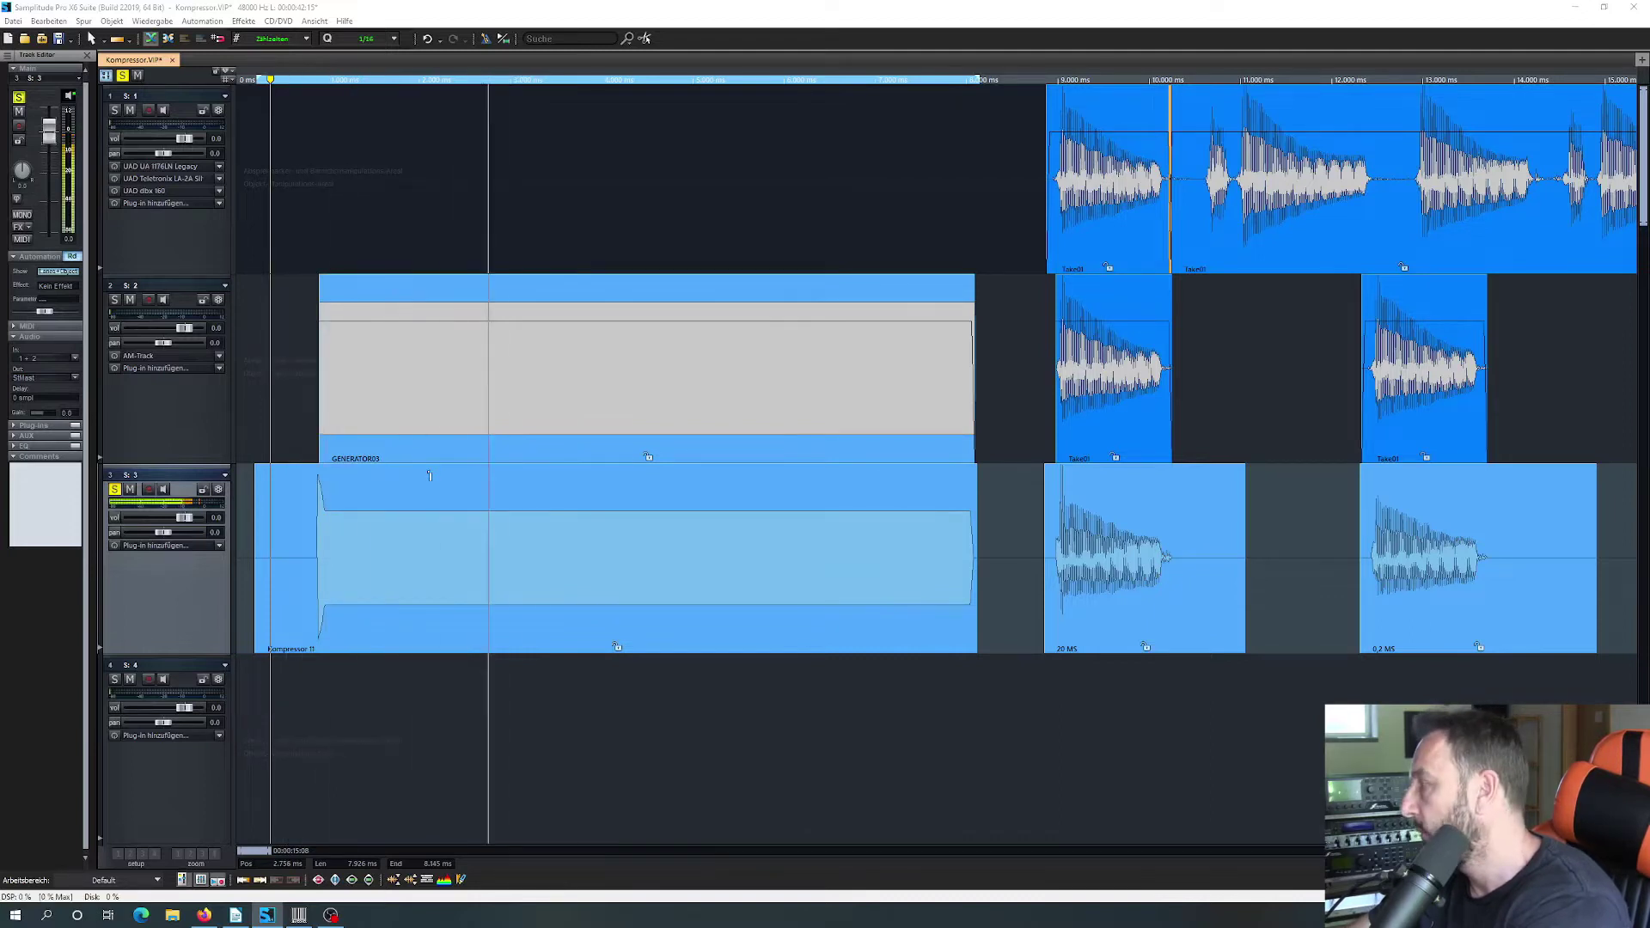
key("space")
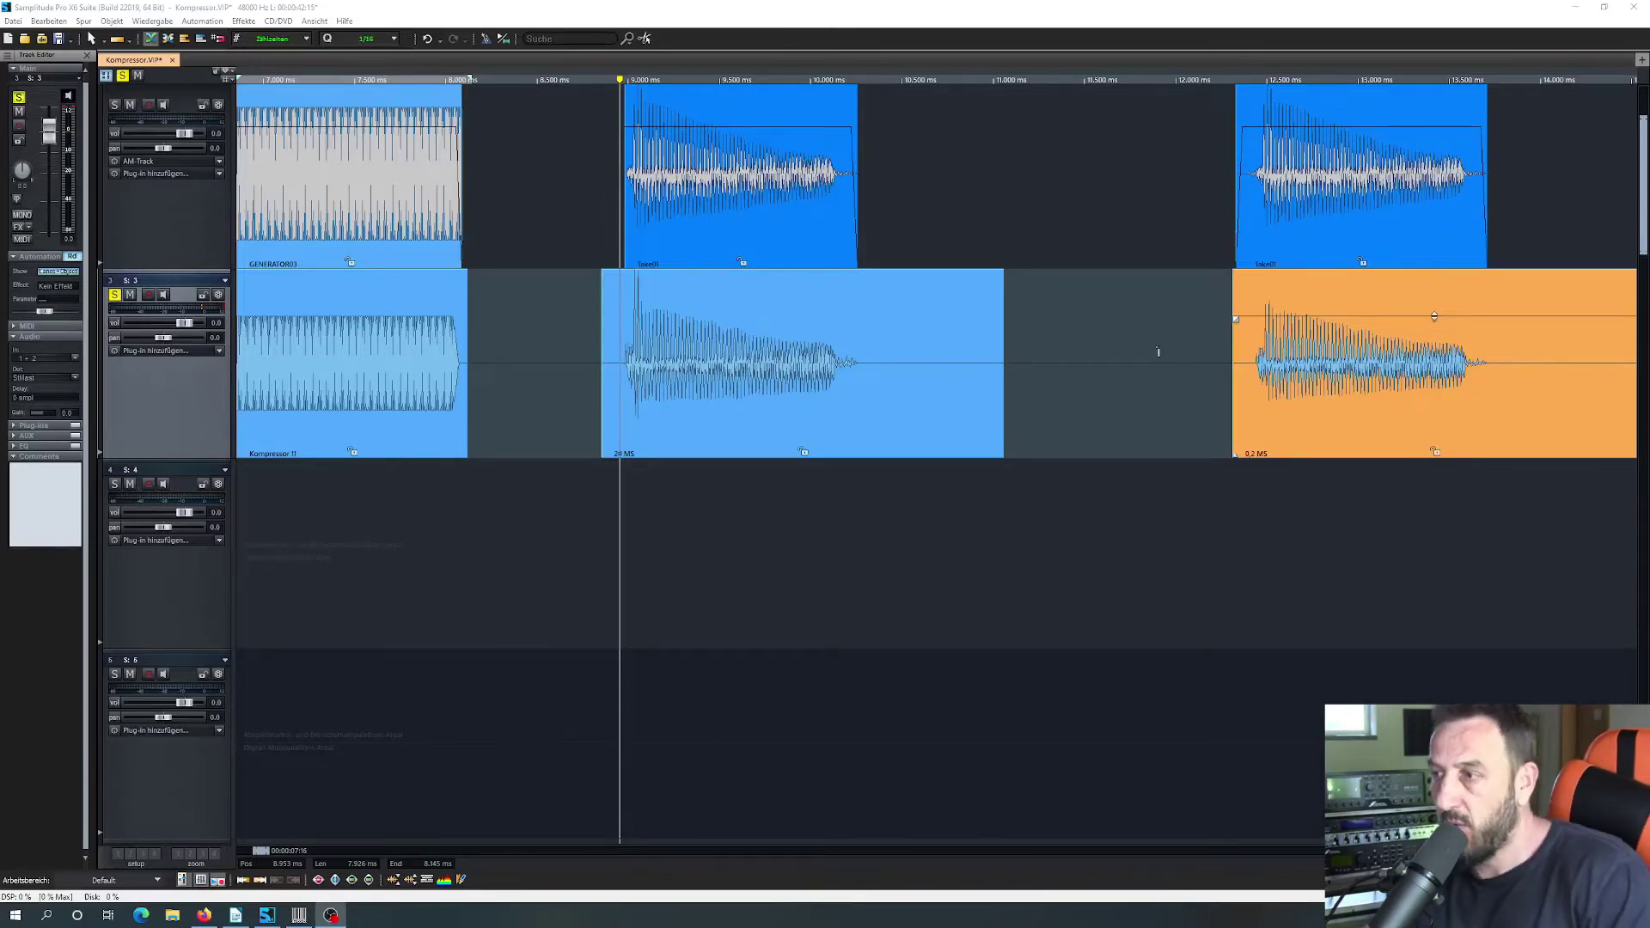
Step: Switch the solo from track 3 to track 2, play the uncompressed note near 9 s, and release the solo
left_click(115, 105)
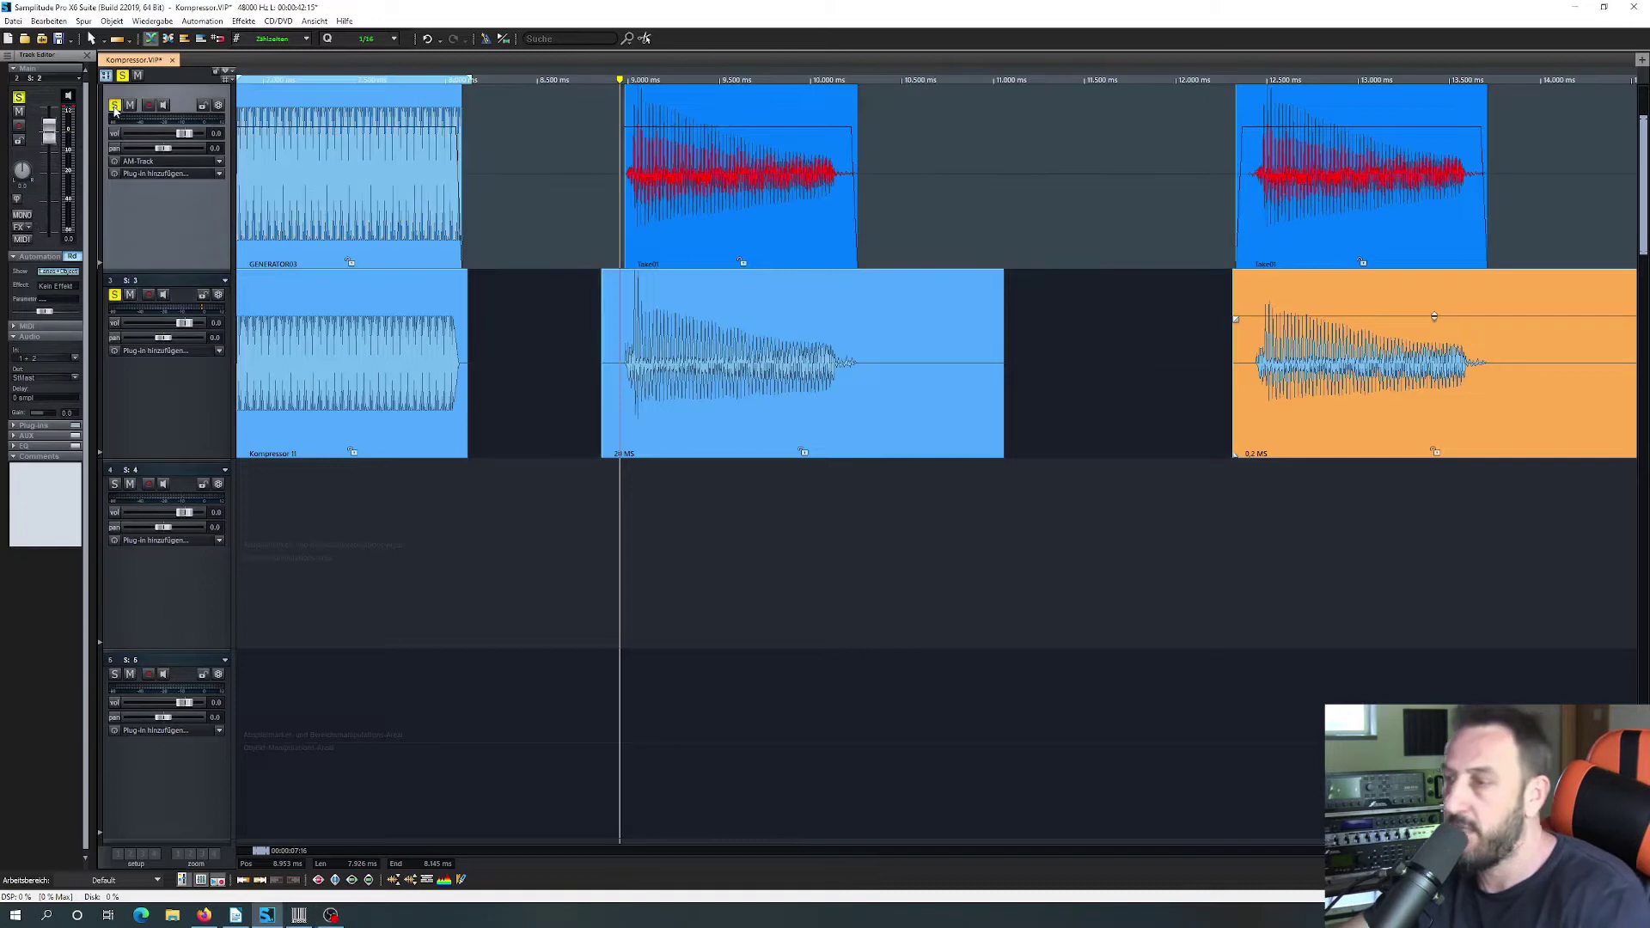
left_click(115, 295)
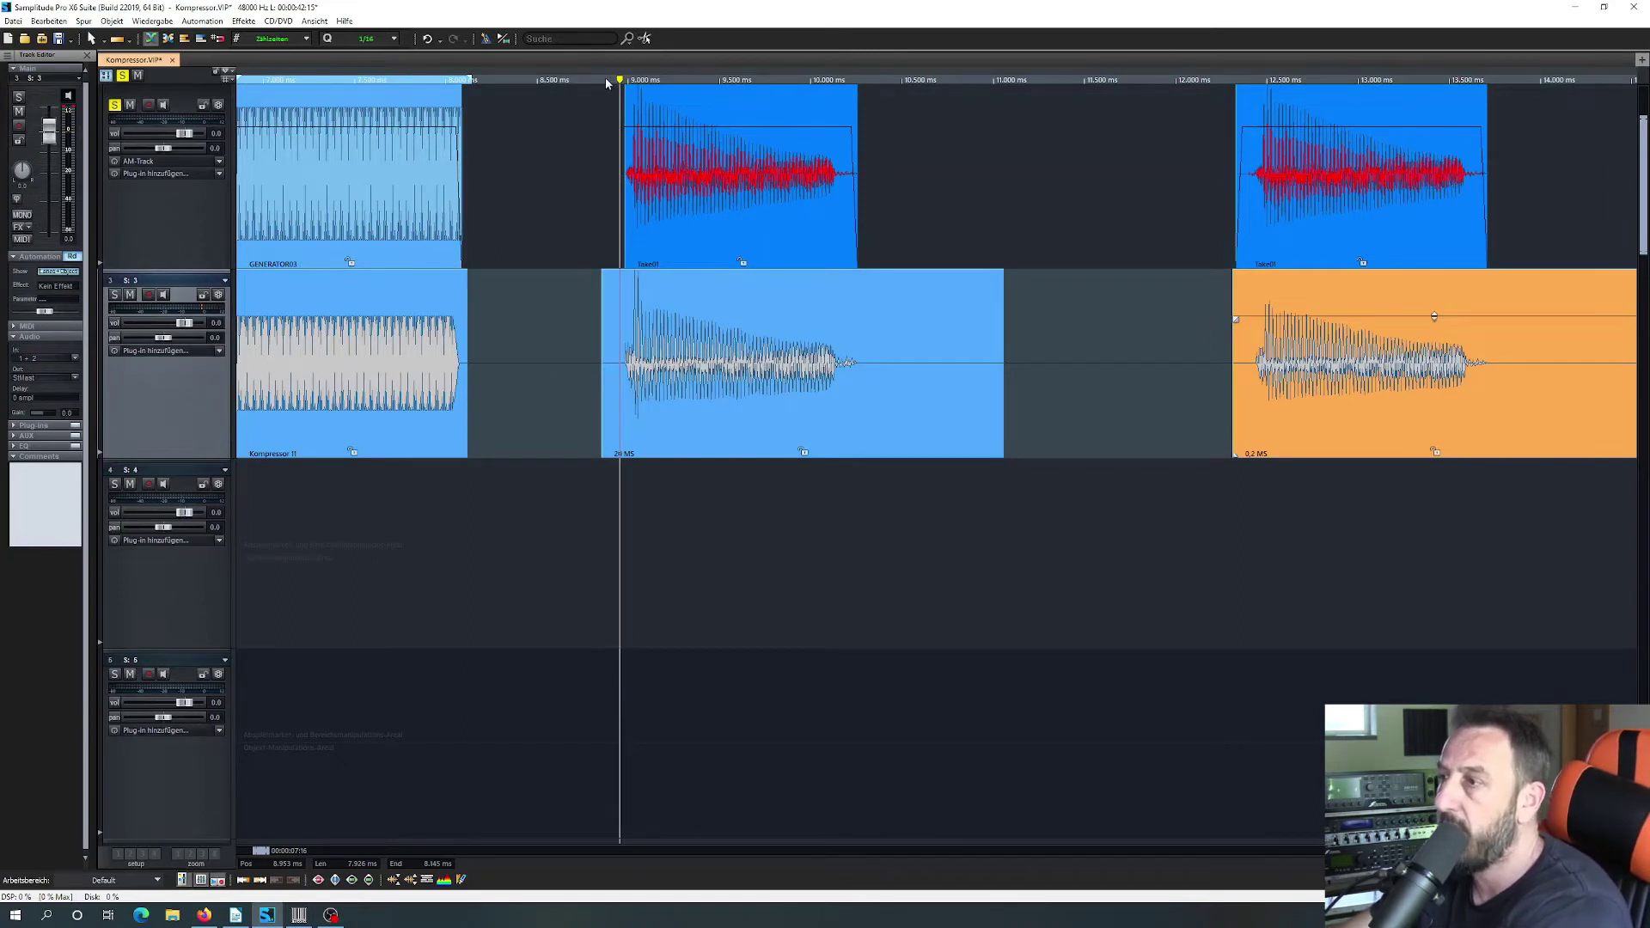
key("space")
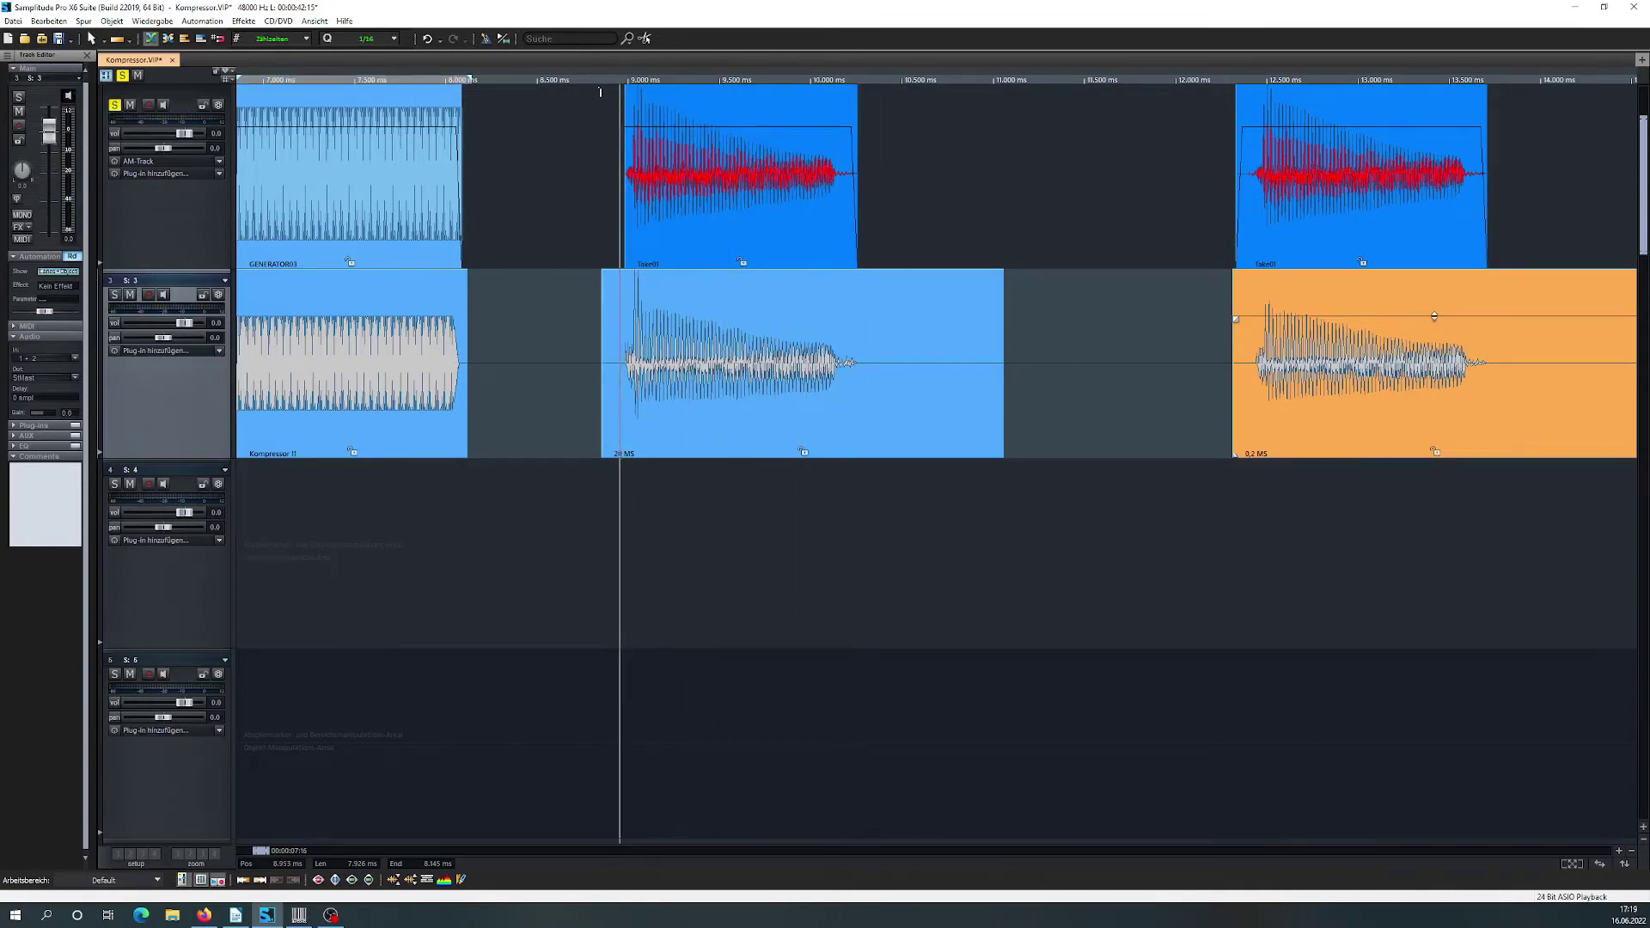
key("space")
left_click(123, 105)
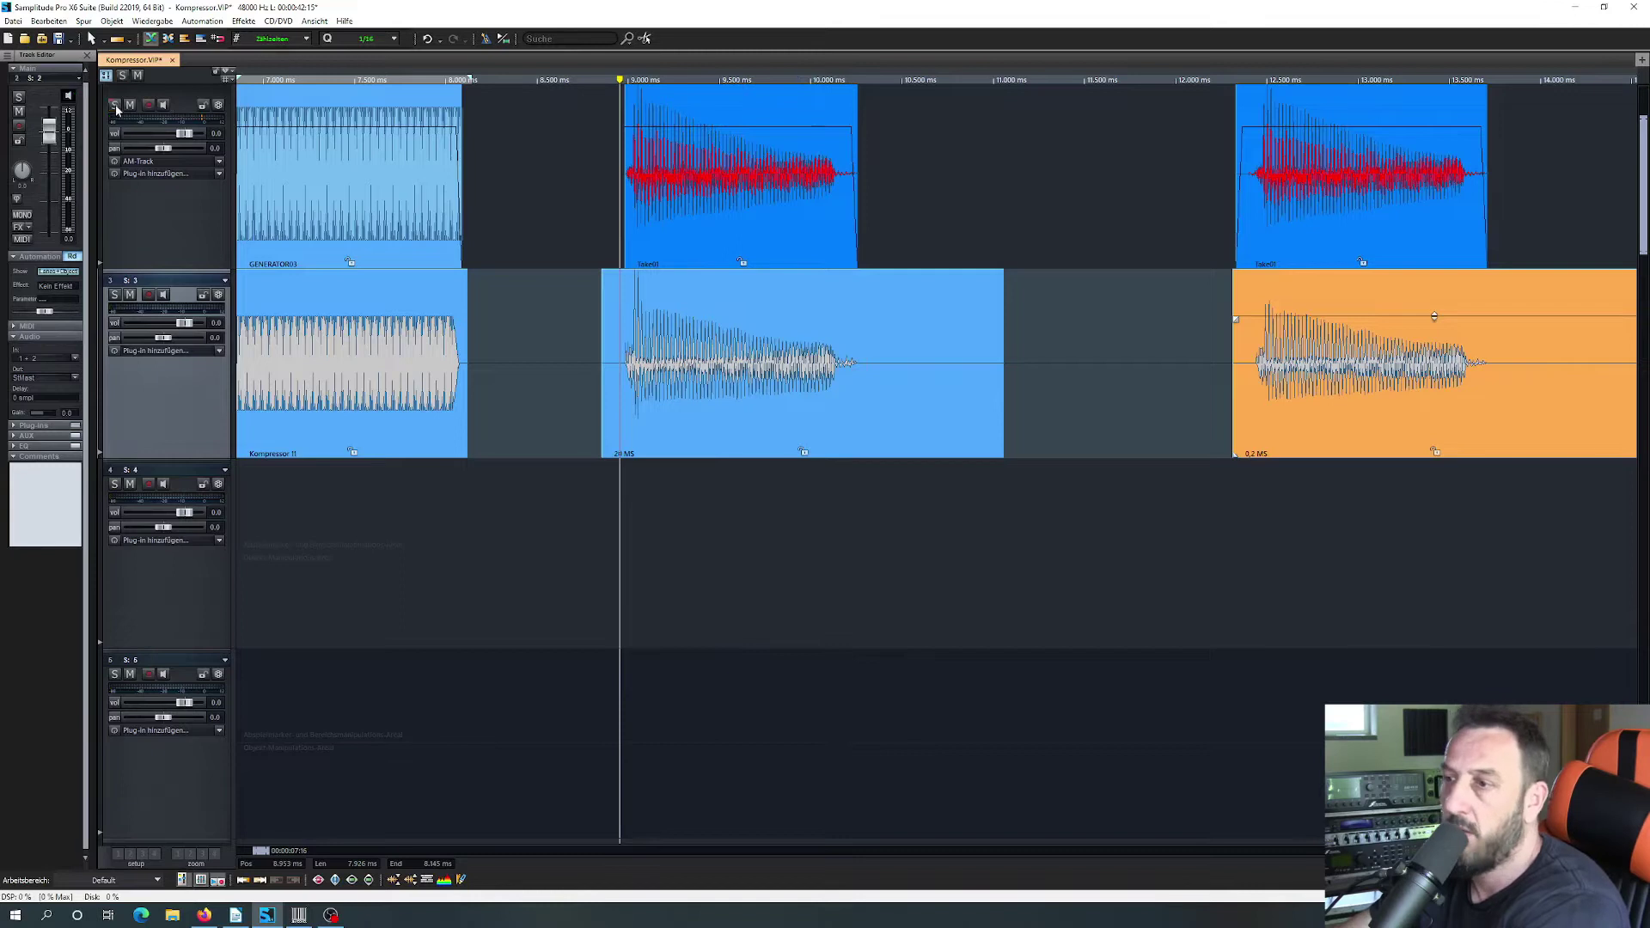
Step: Solo track 3, play the compressed 20 MS clip, and release the solo
left_click(115, 295)
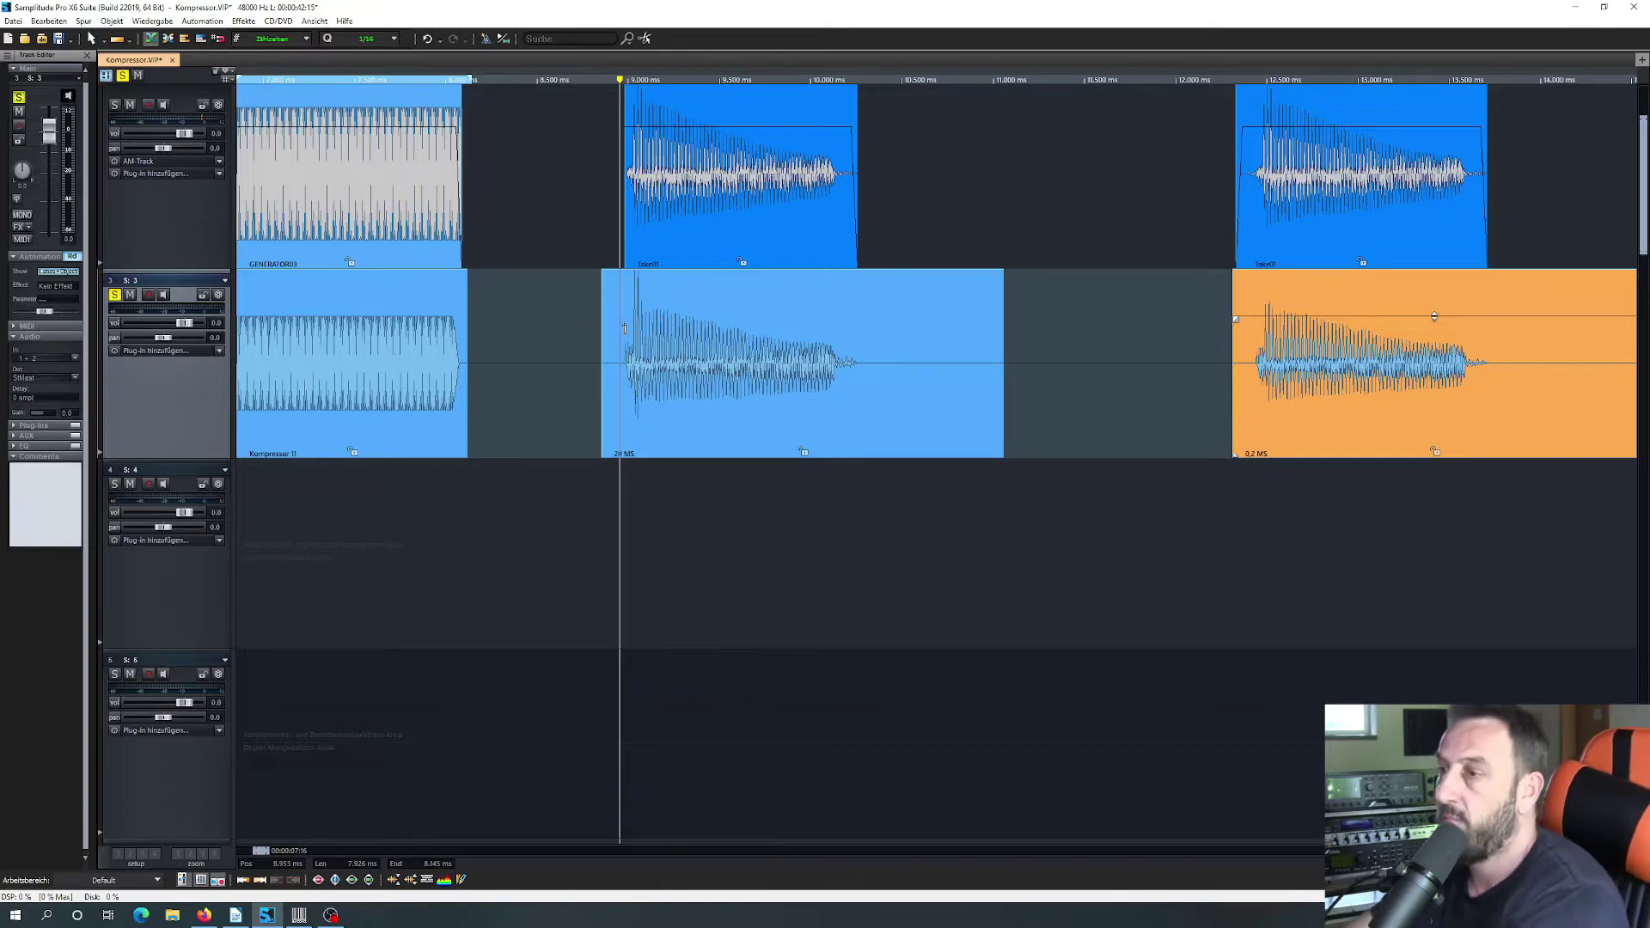
key("space")
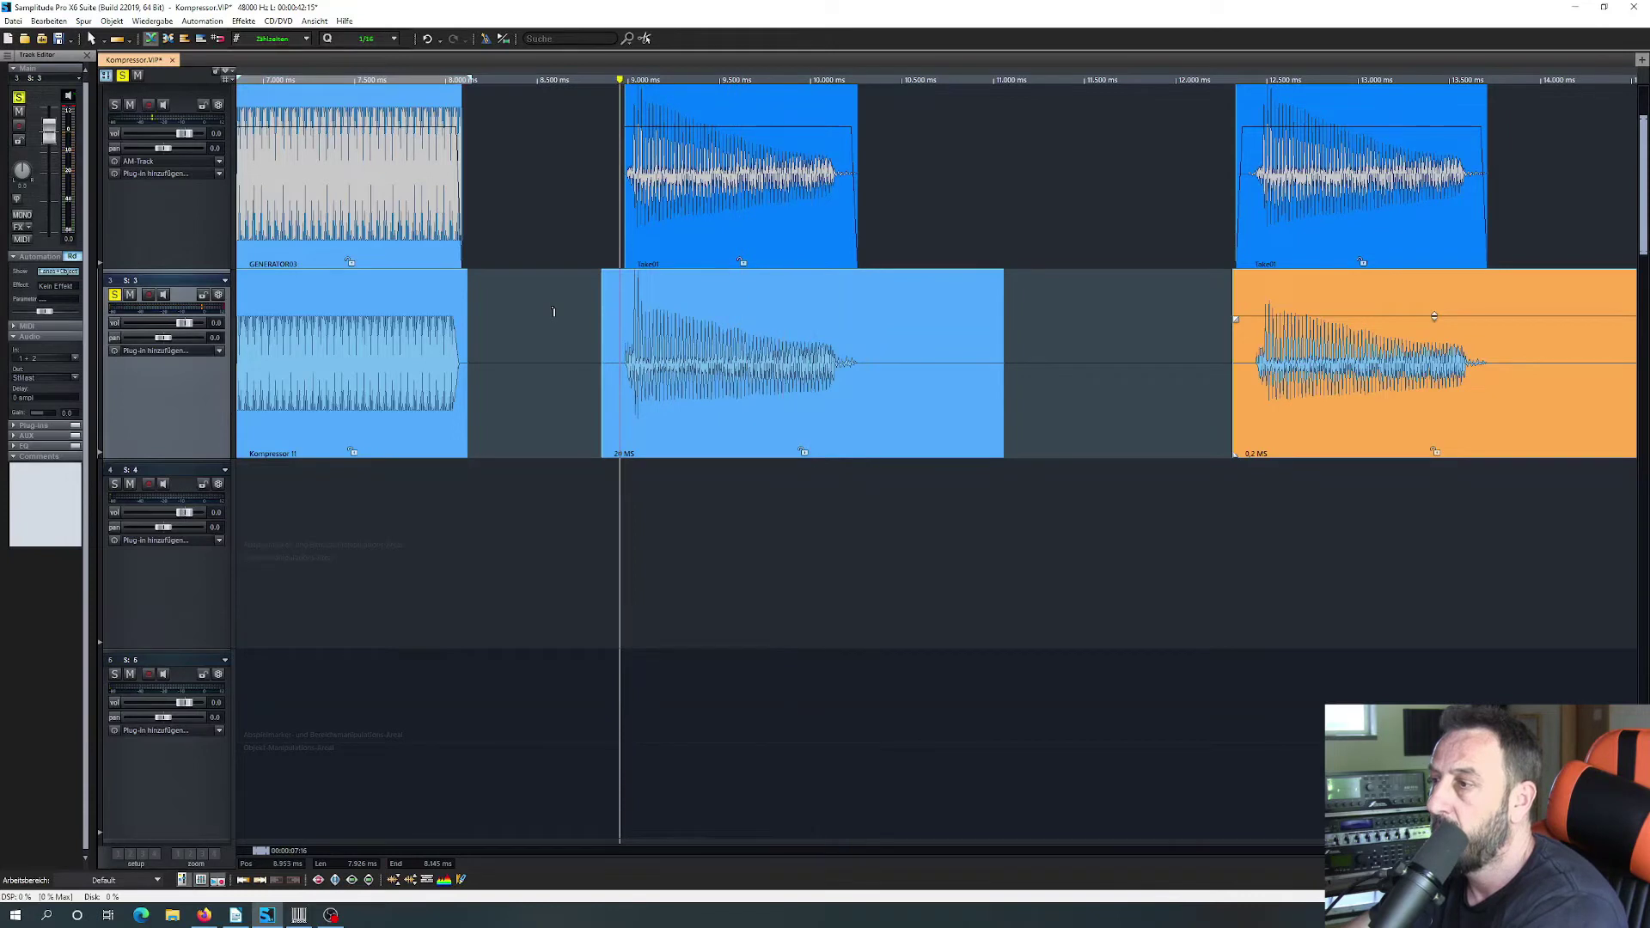
key("space")
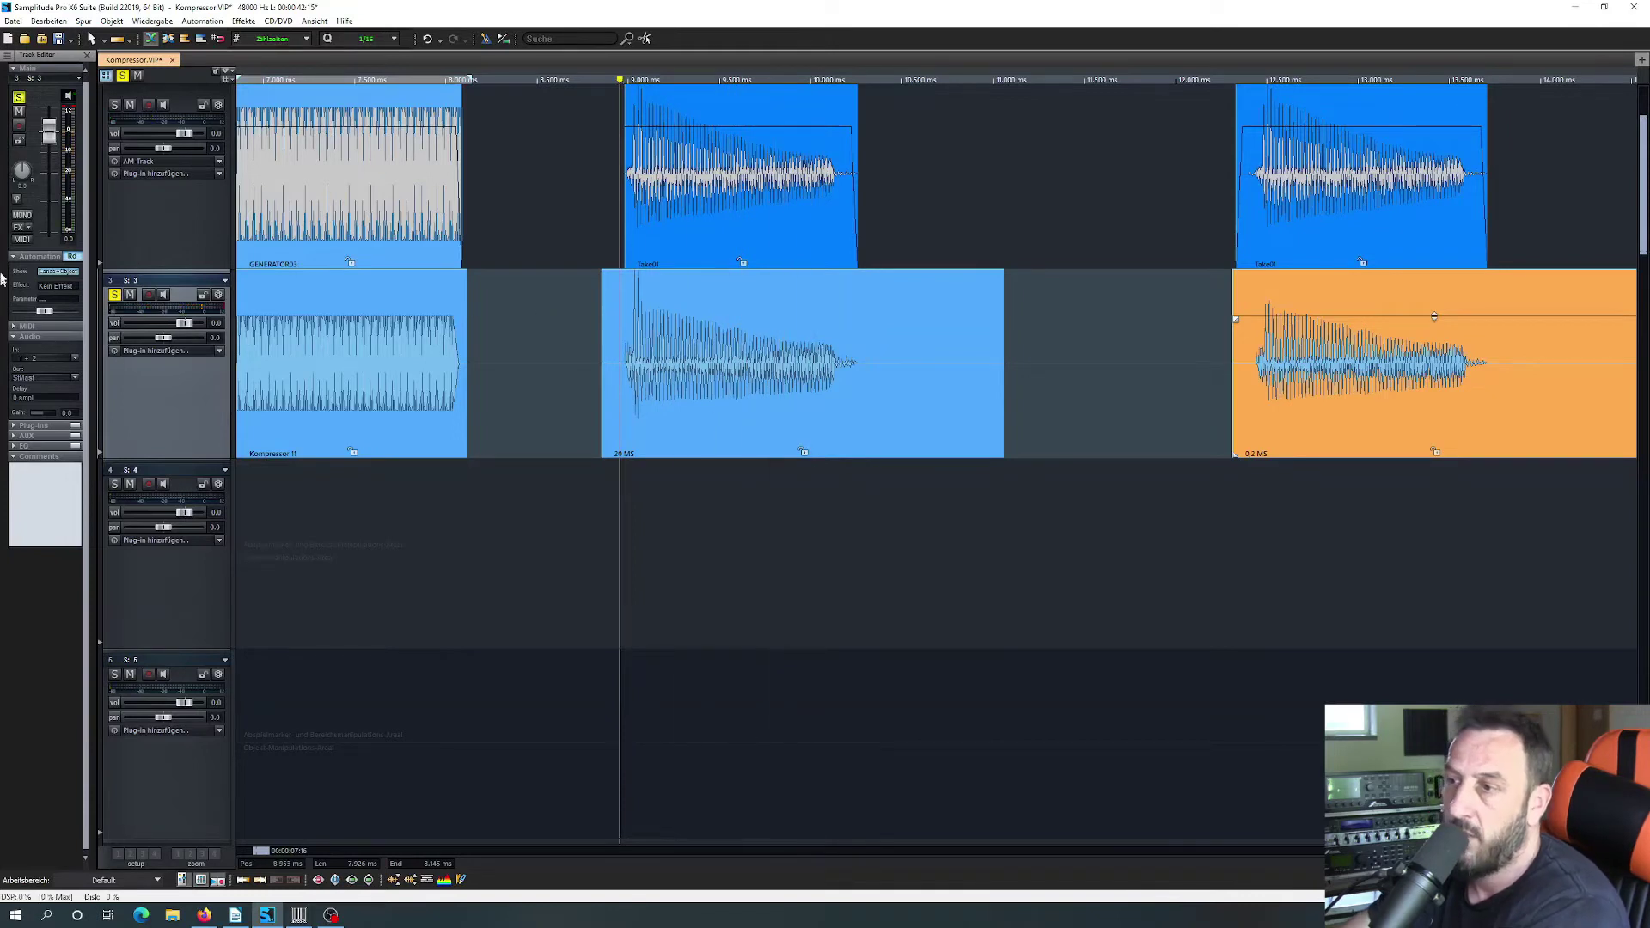
left_click(115, 294)
Step: Replay the uncompressed note above the 20 MS clip with track 2 soloed, and release the solo
left_click(114, 104)
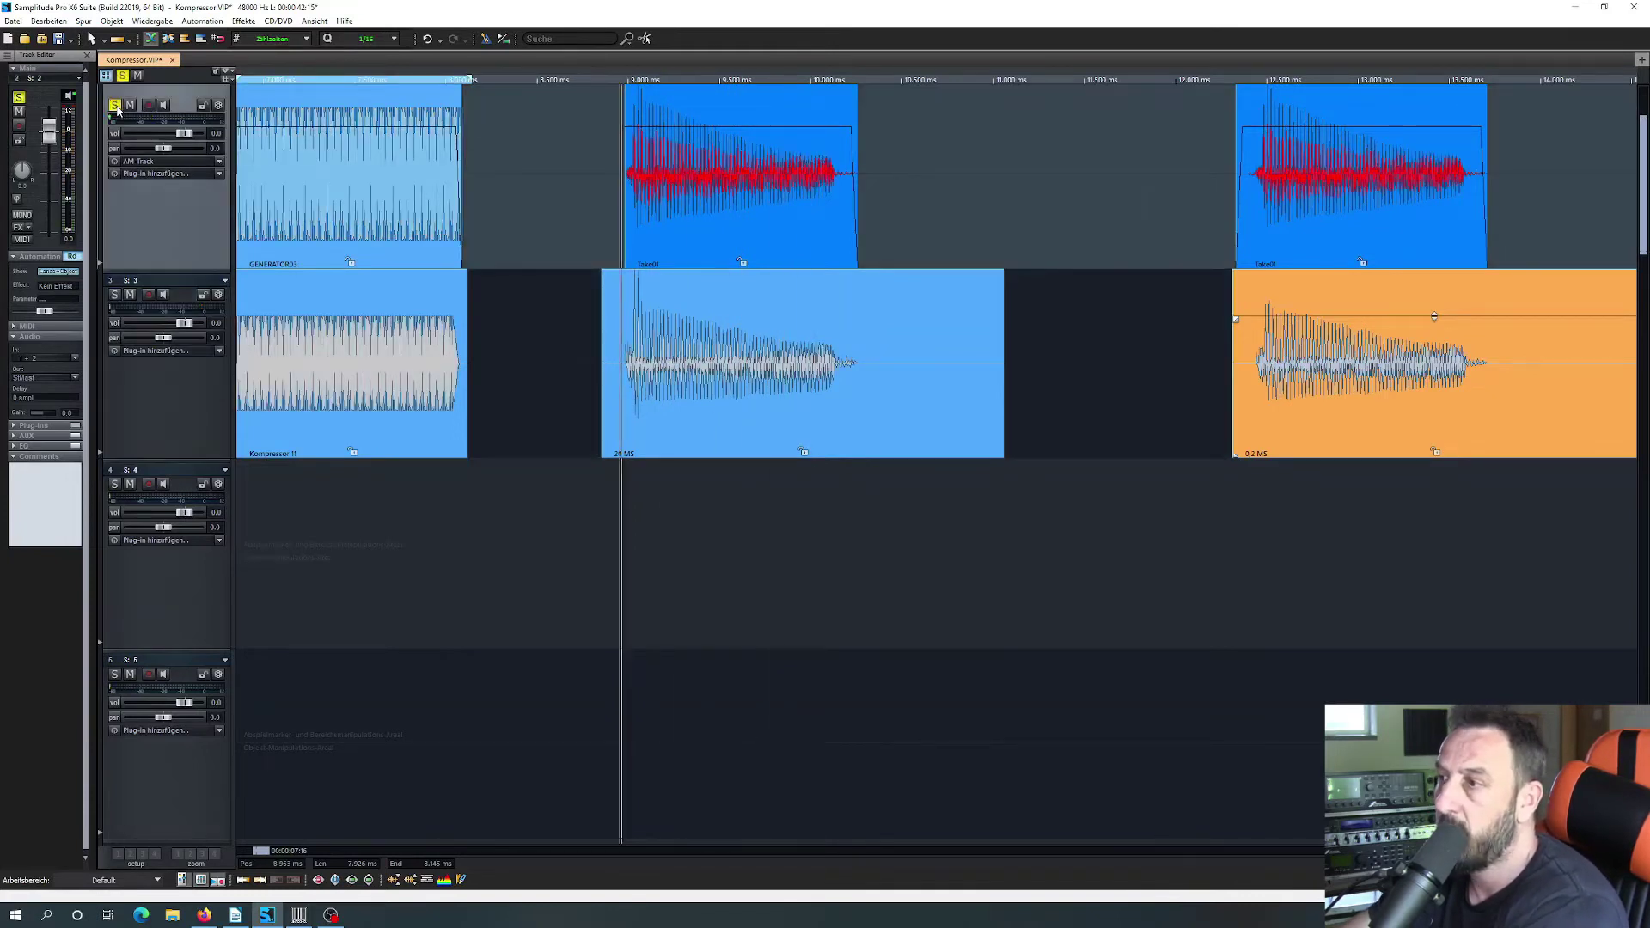
key("space")
key("space")
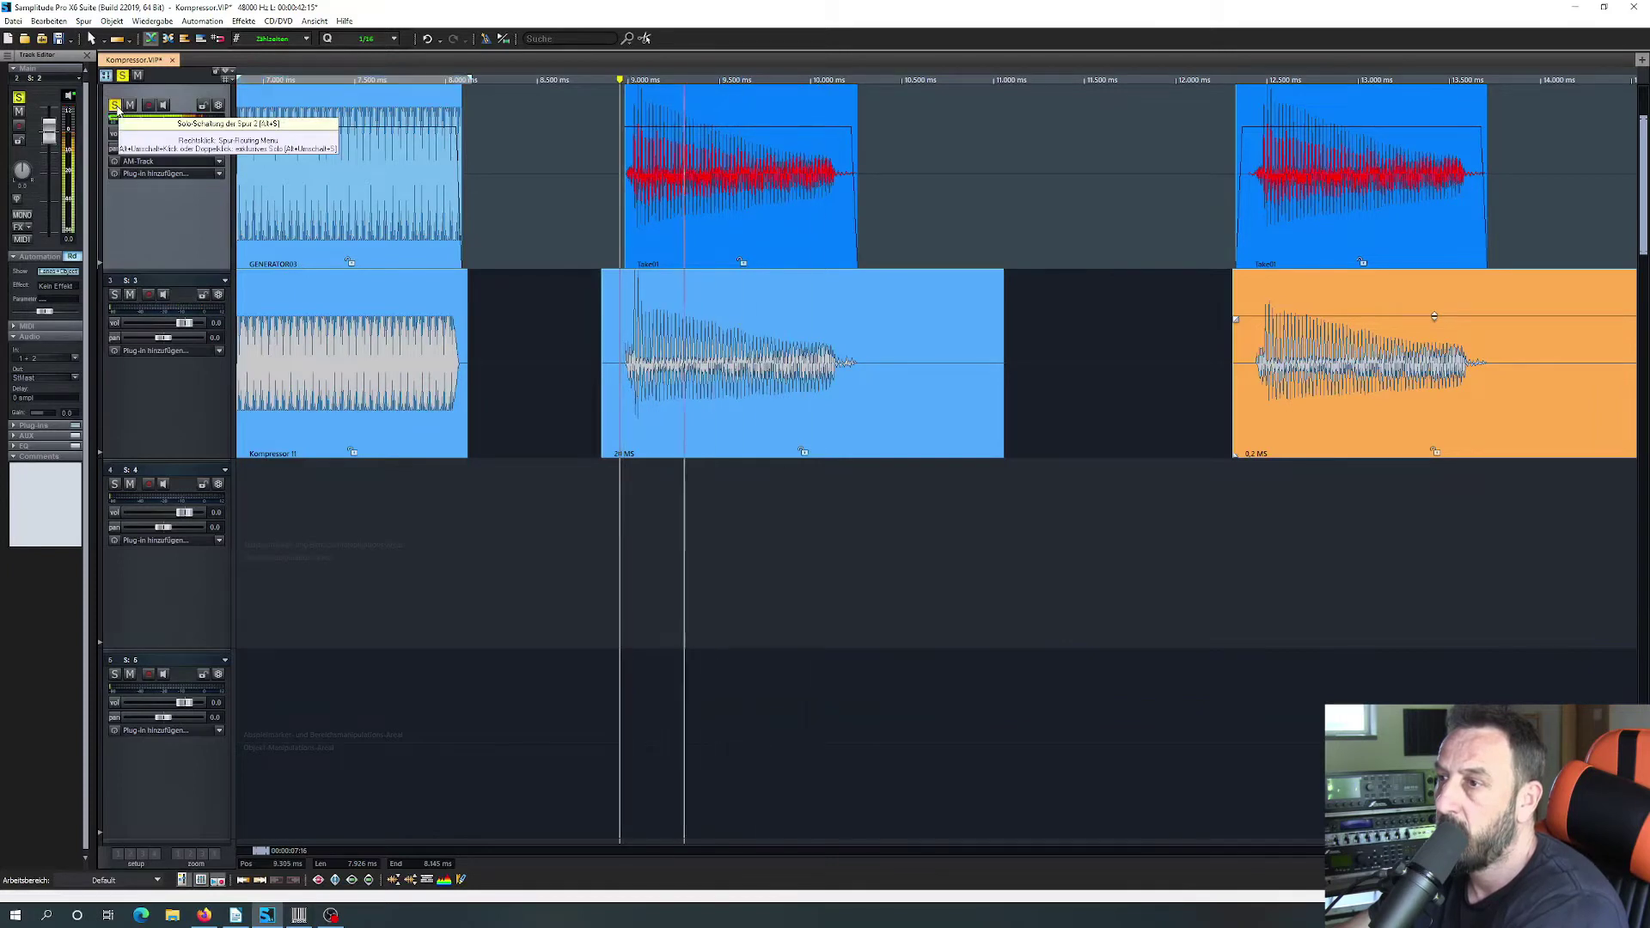
left_click(114, 104)
Step: Solo track 3 and replay the compressed 20 MS clip for comparison with the uncompressed note
left_click(114, 295)
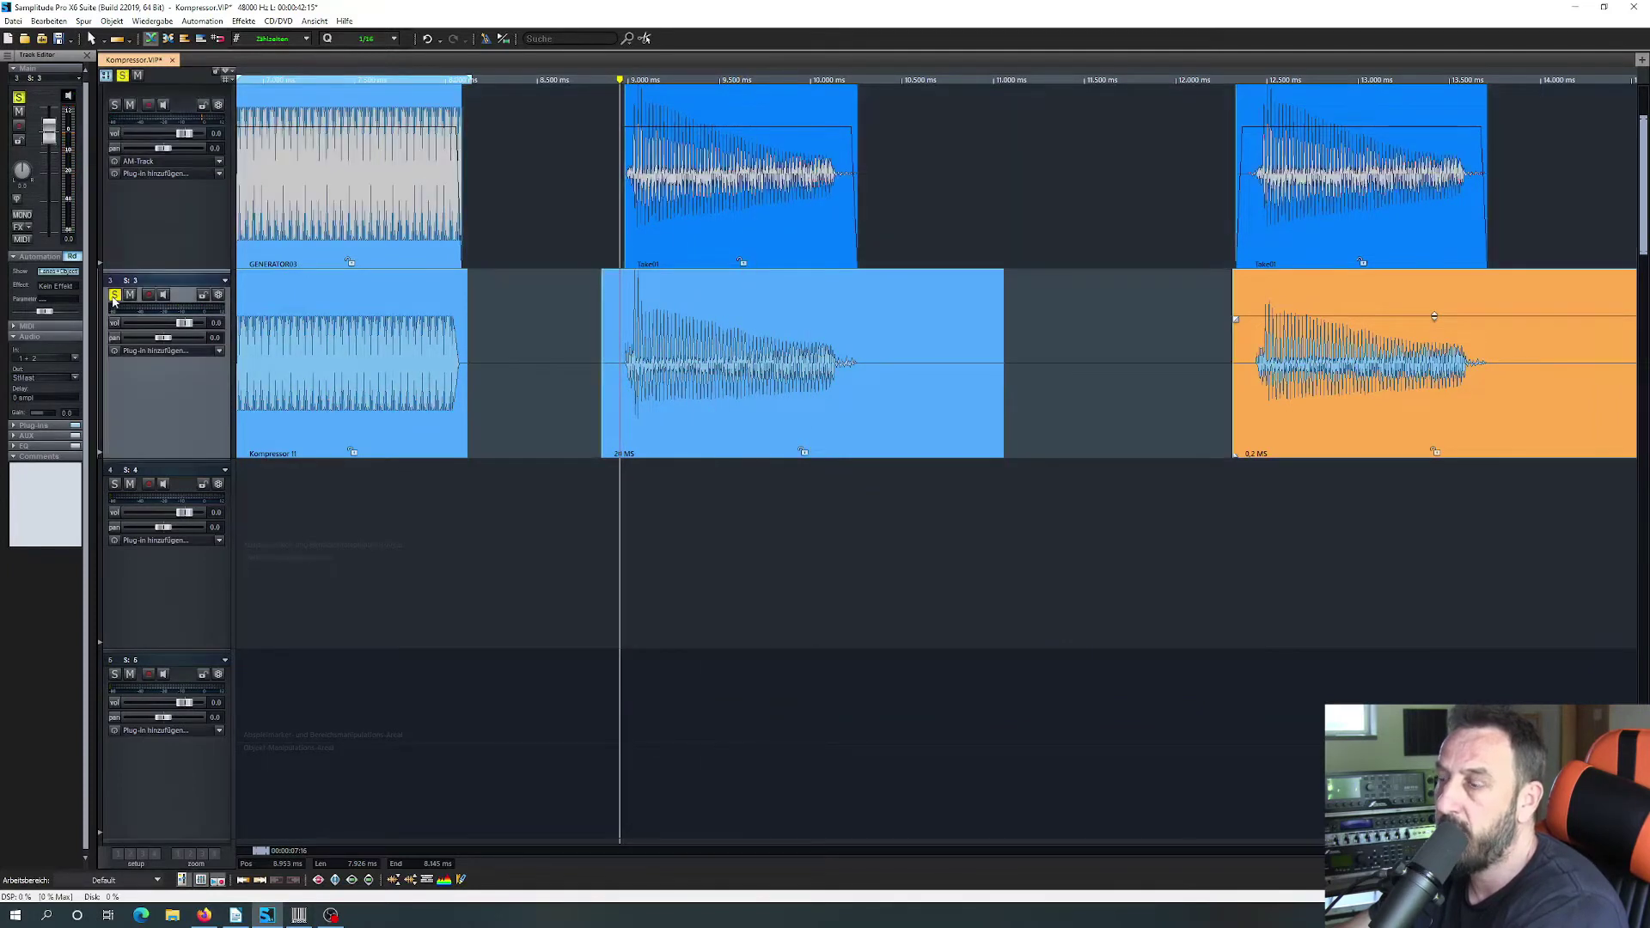
key("space")
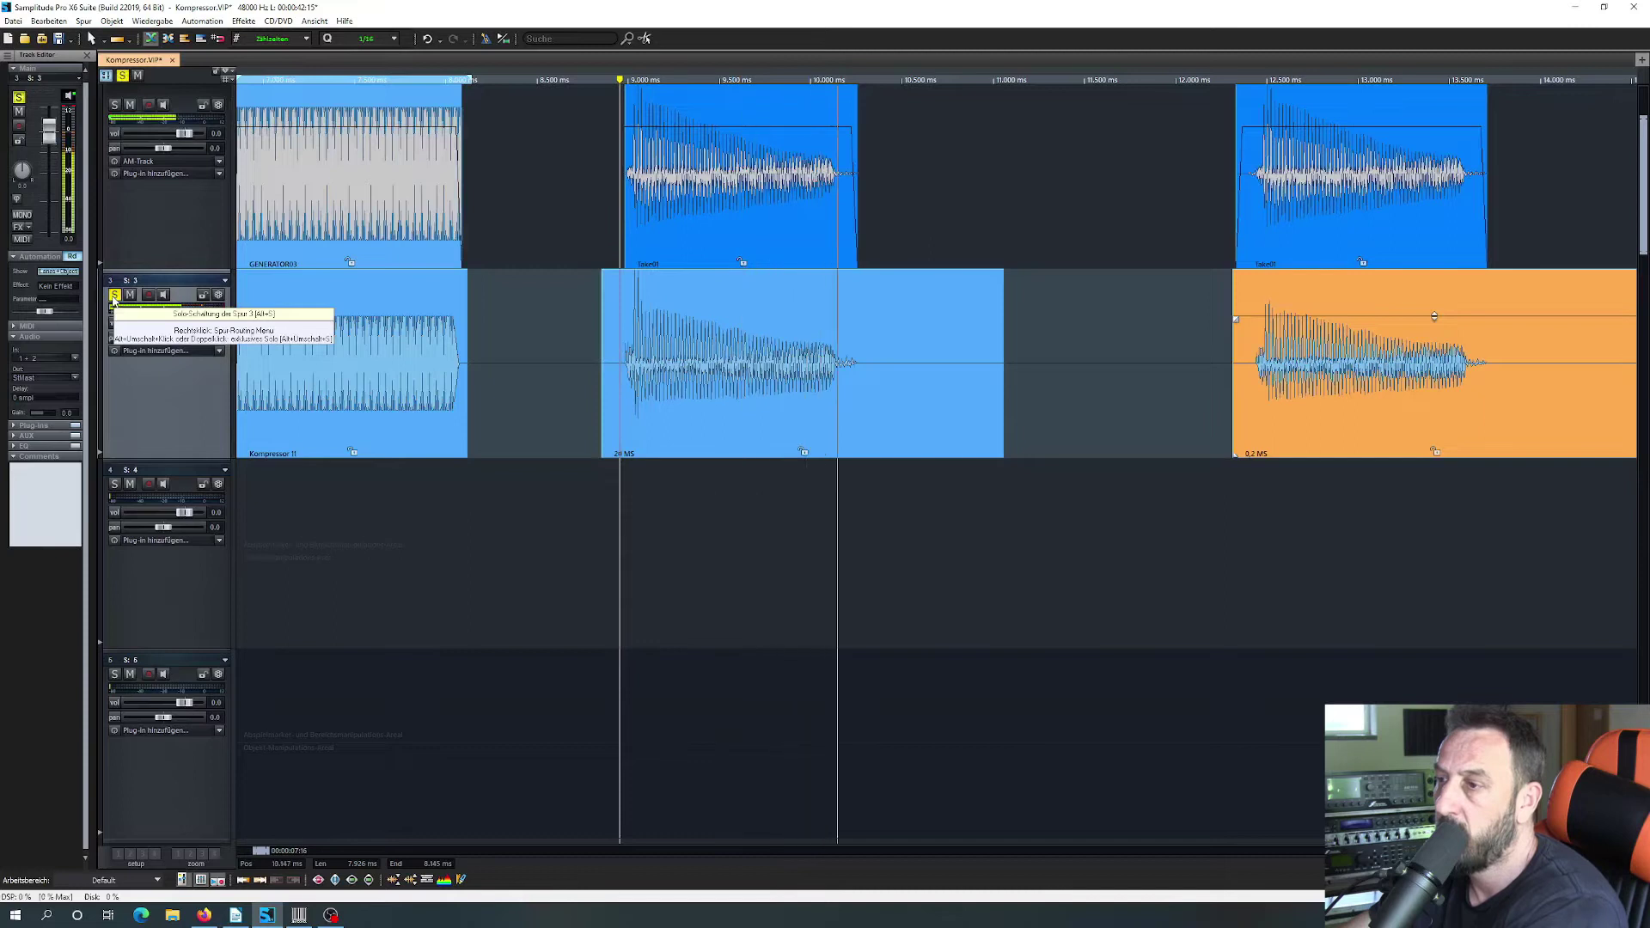
key("space")
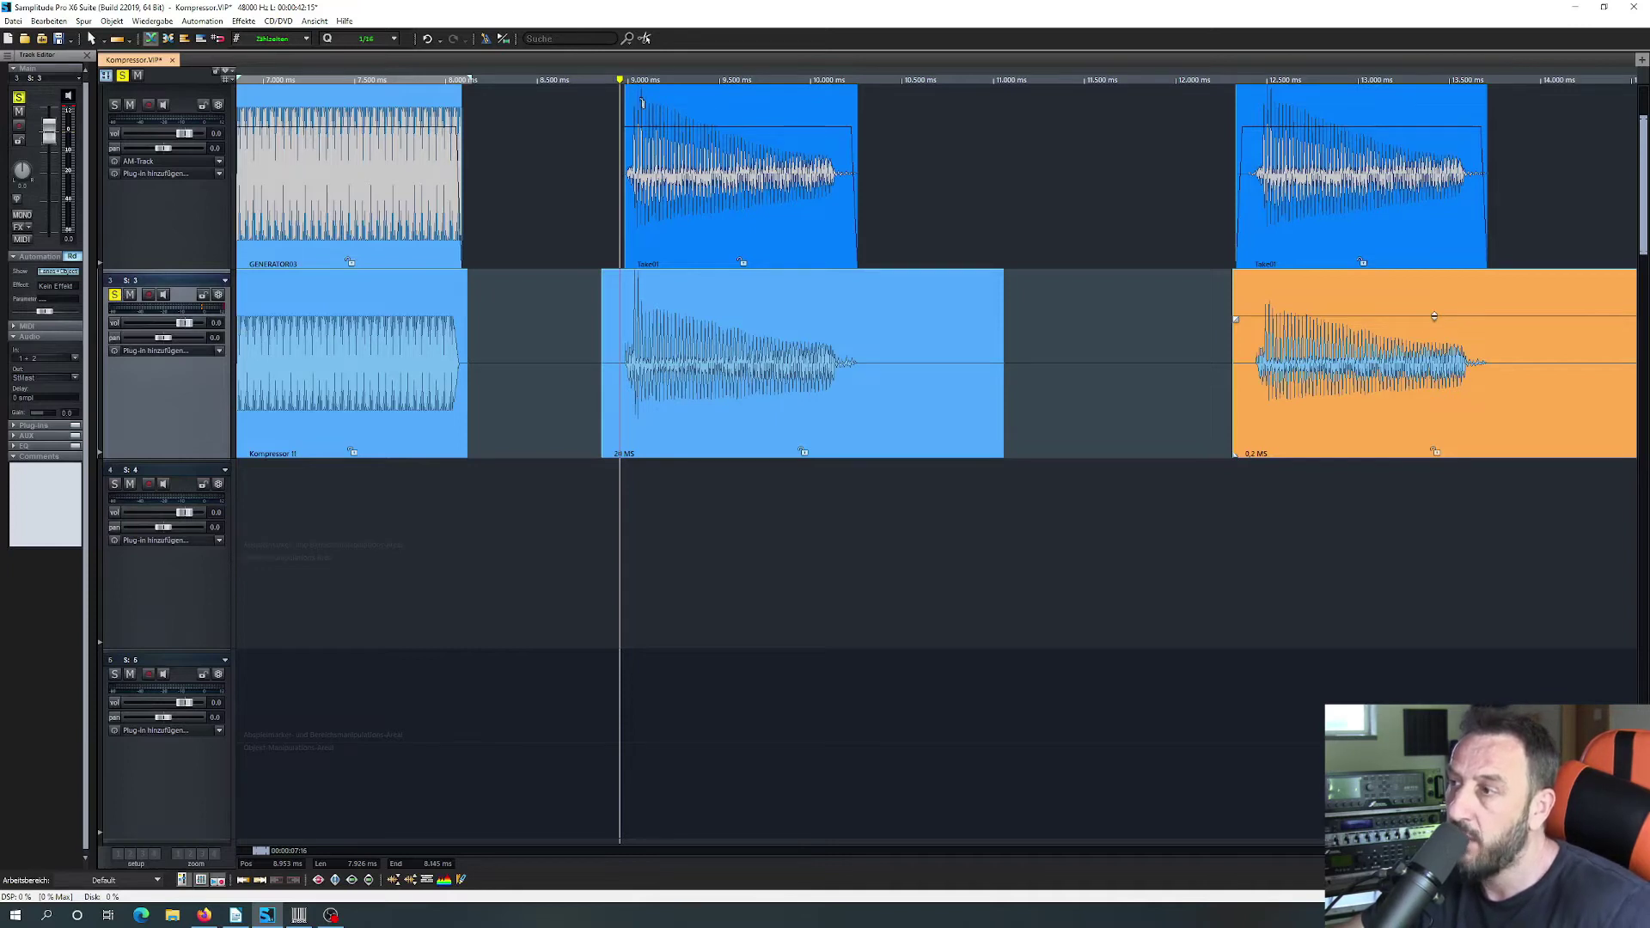
key("space")
key("space")
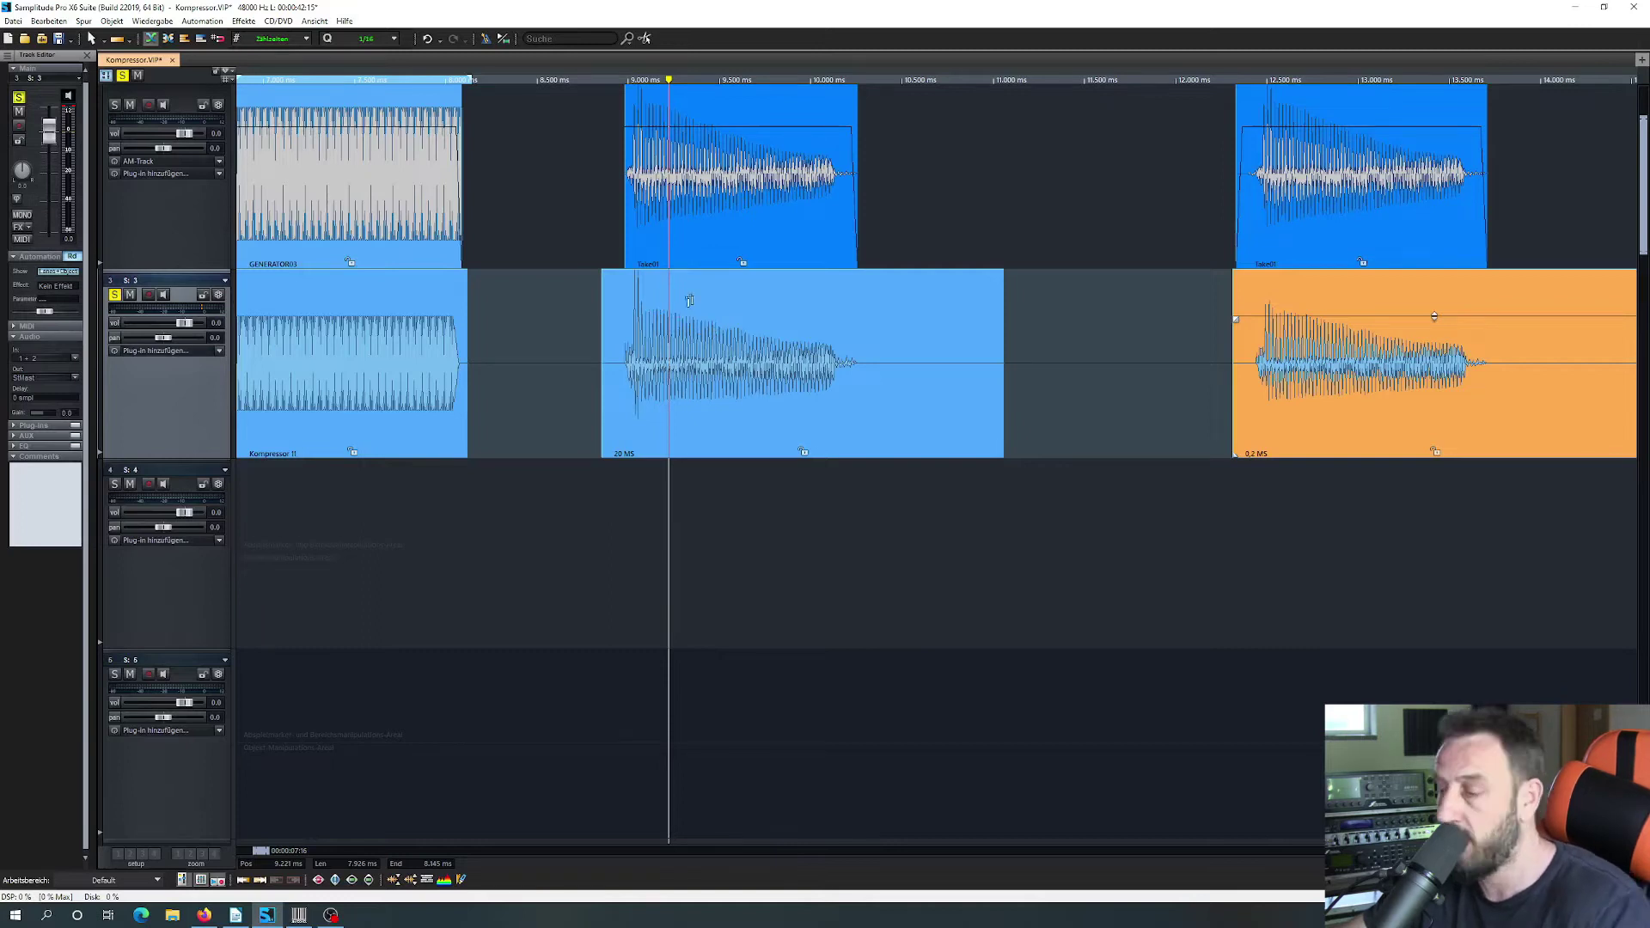
Step: Place the playhead at the onset of the first note near 9 s and audition the uncompressed version with track 2 soloed
left_click(631, 81)
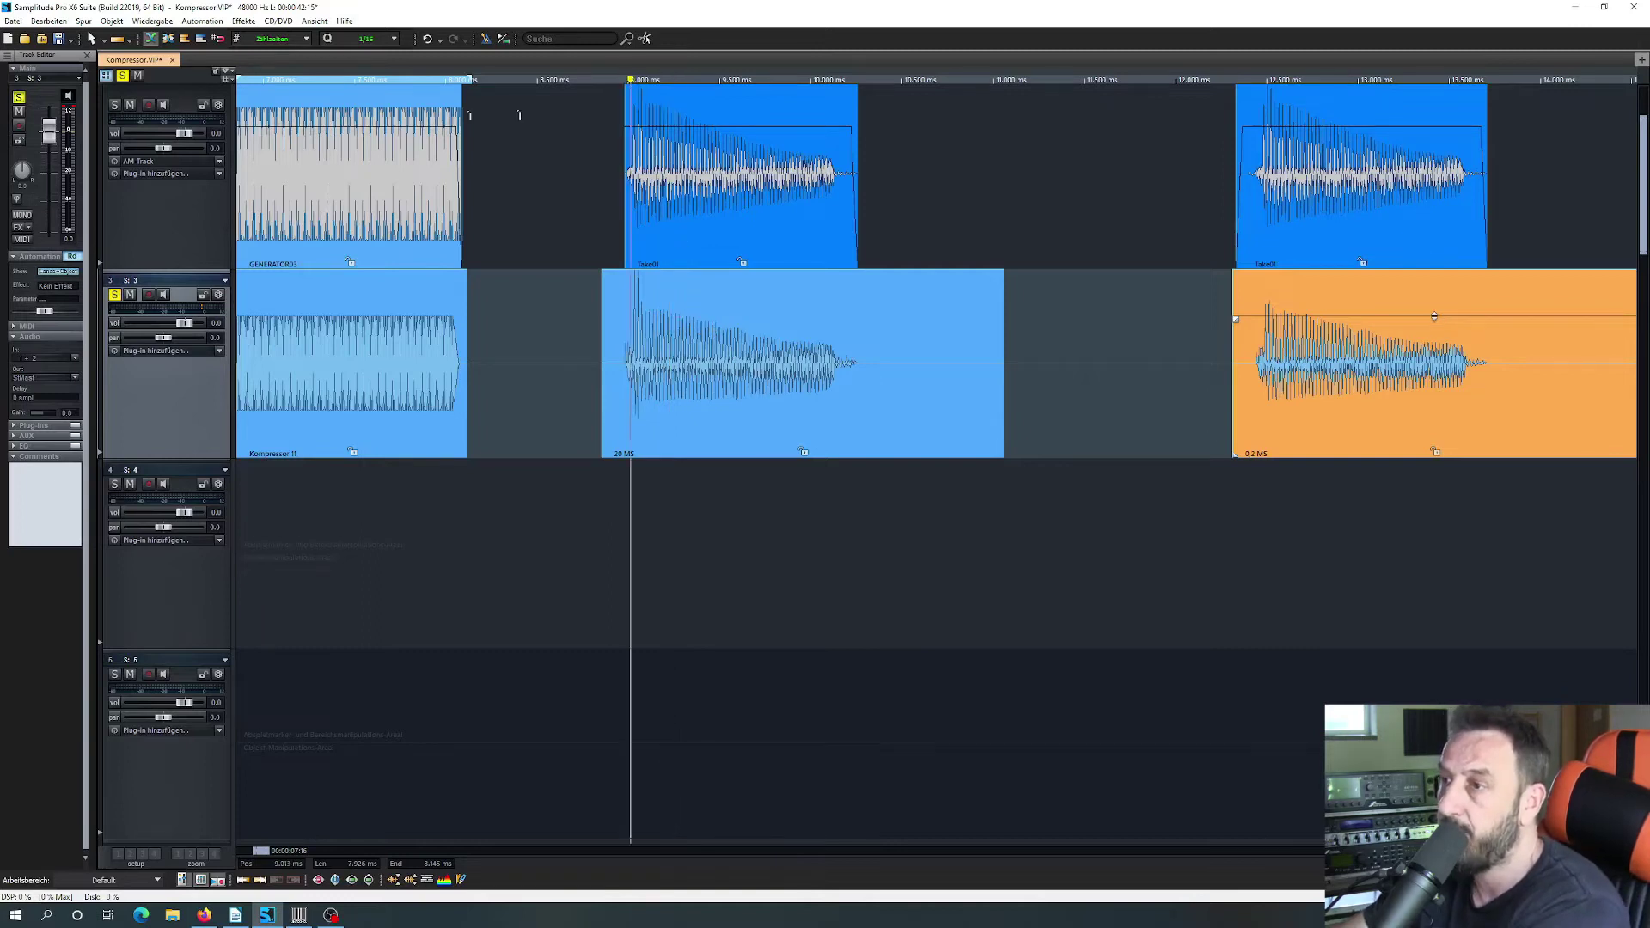
left_click(115, 104)
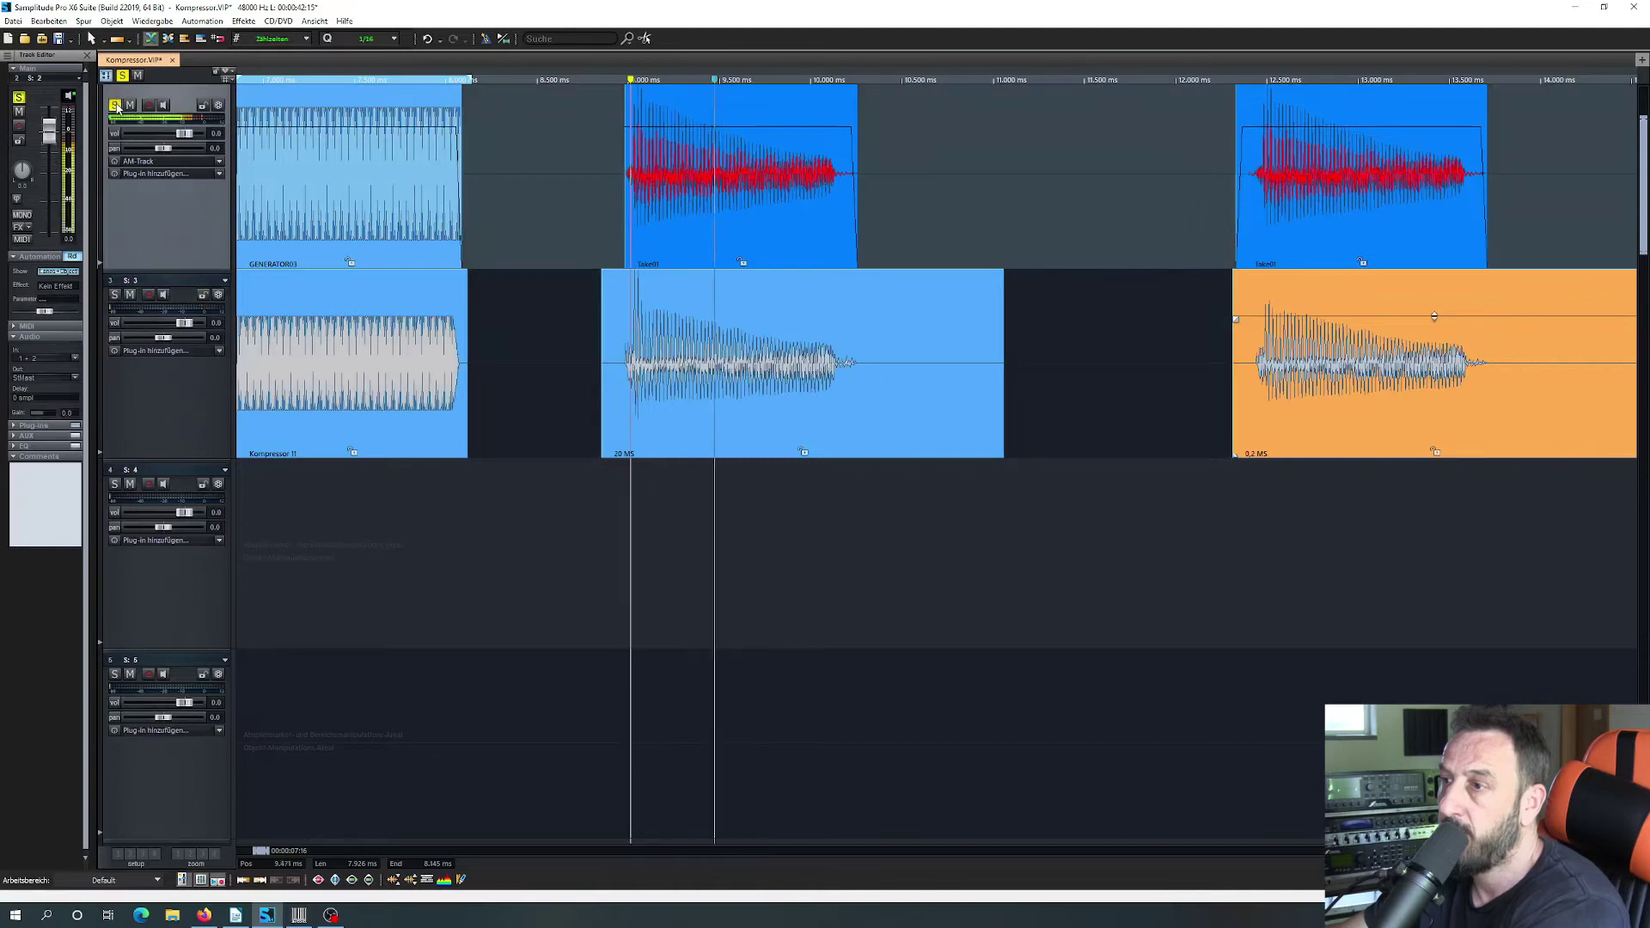
left_click(116, 105)
key("space")
Step: Solo track 3 and play the 20 MS clip from the note's onset
left_click(114, 296)
key("space")
key("space")
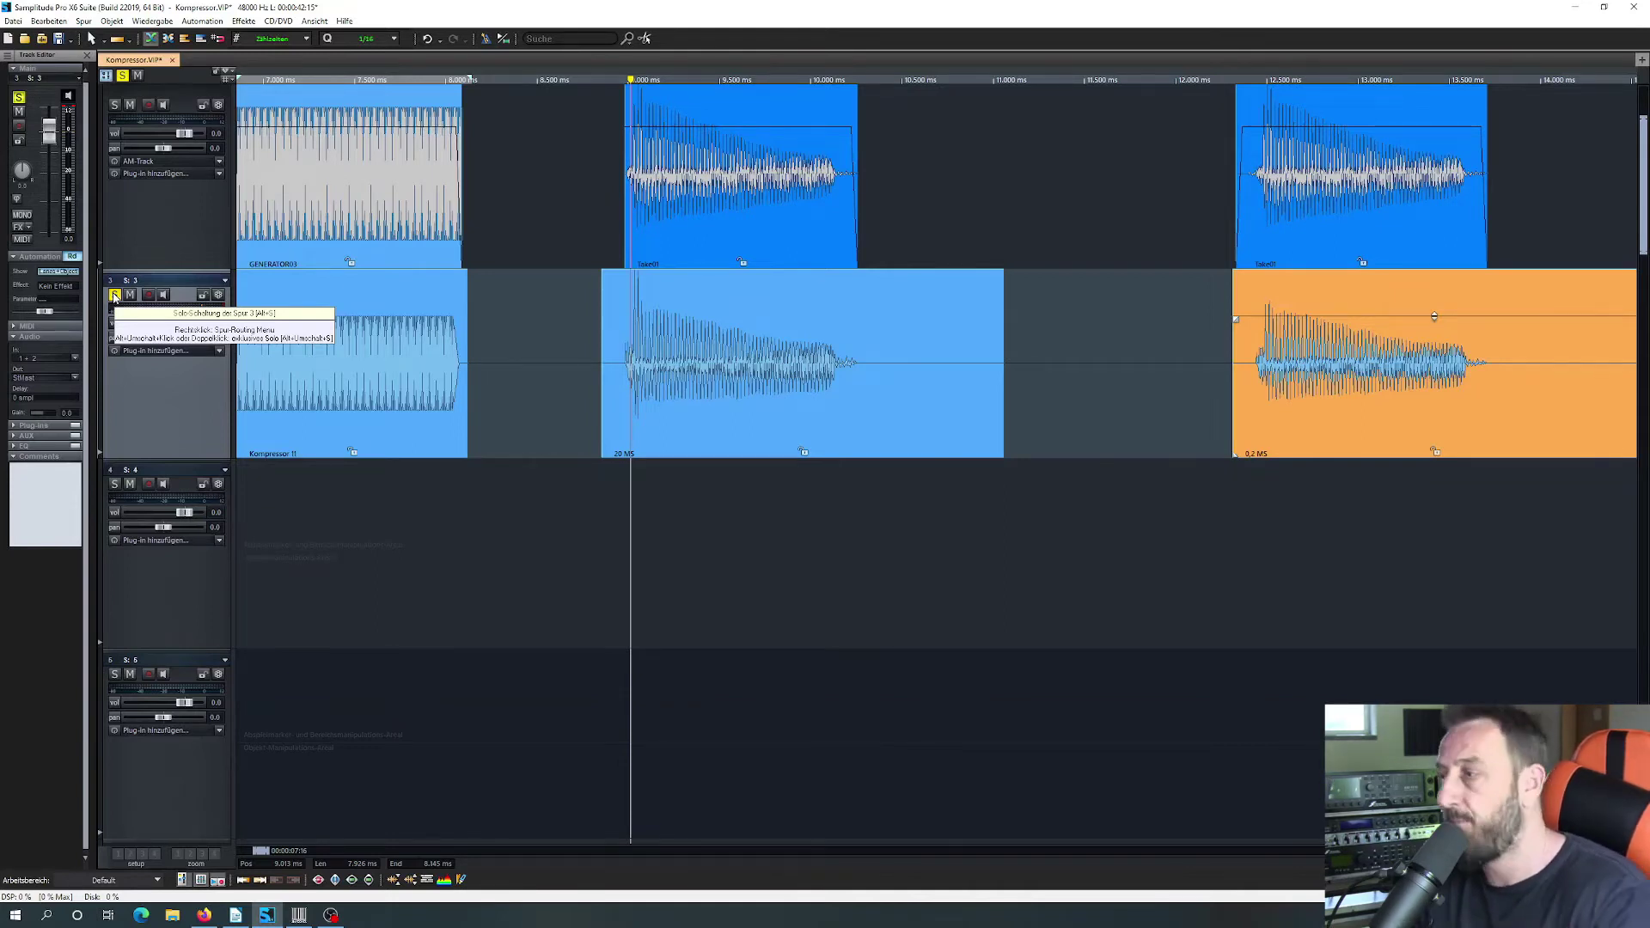
left_click(114, 296)
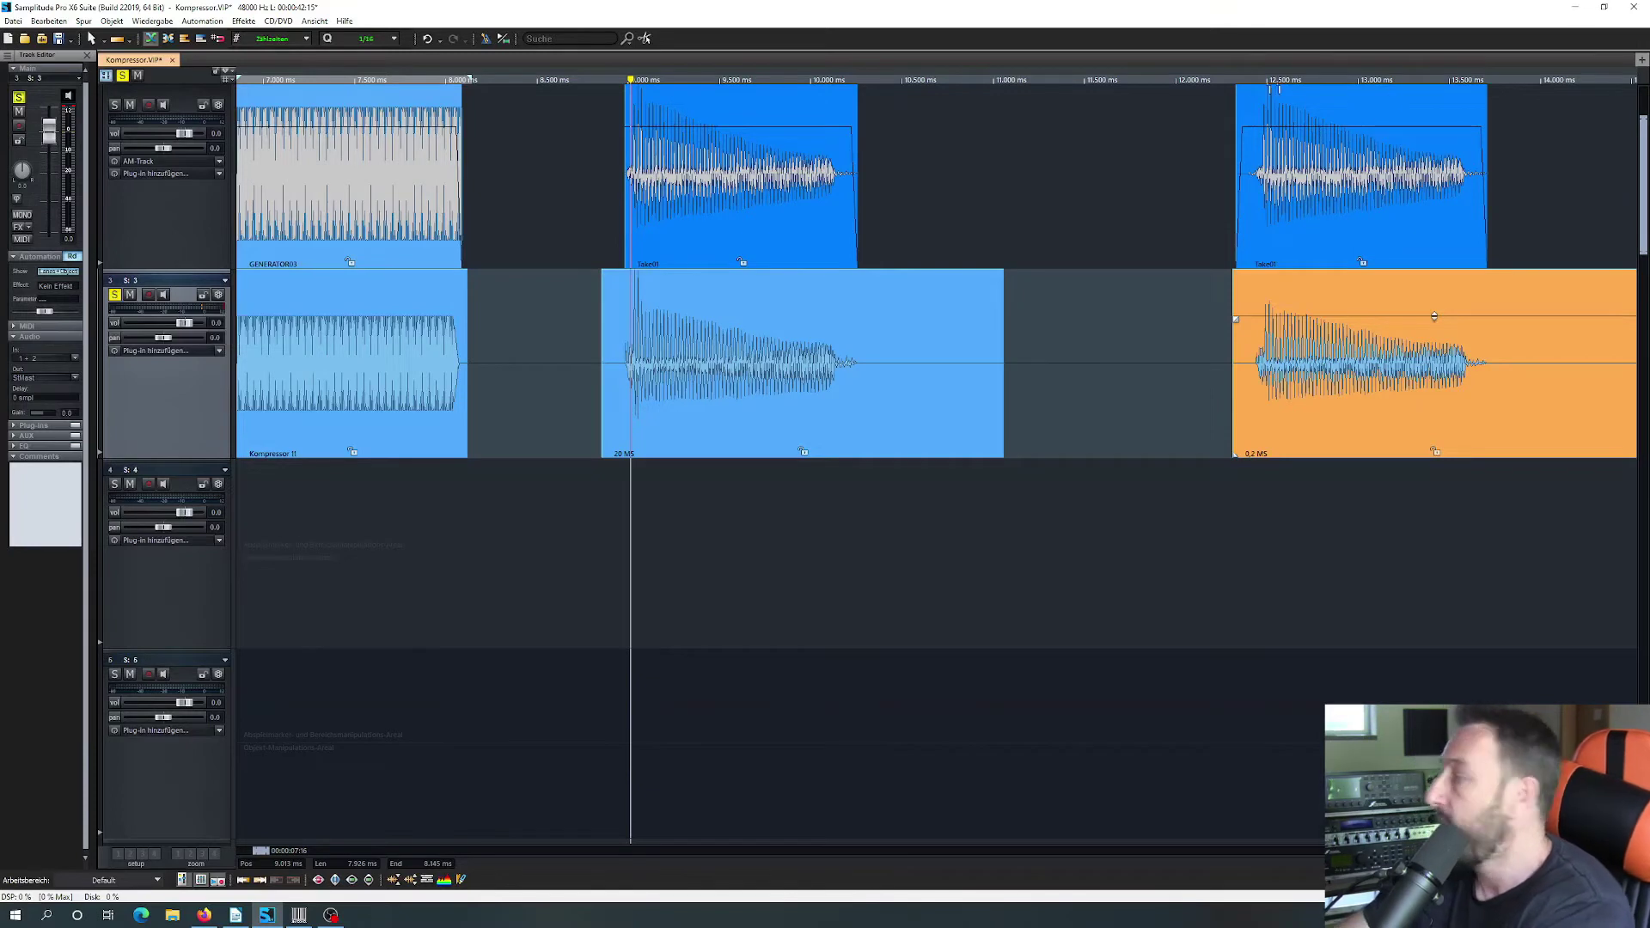
Step: Move the playhead to the start of the 0,2 MS clip, play the uncompressed note with track 2 soloed, and release the solo
left_click(1249, 79)
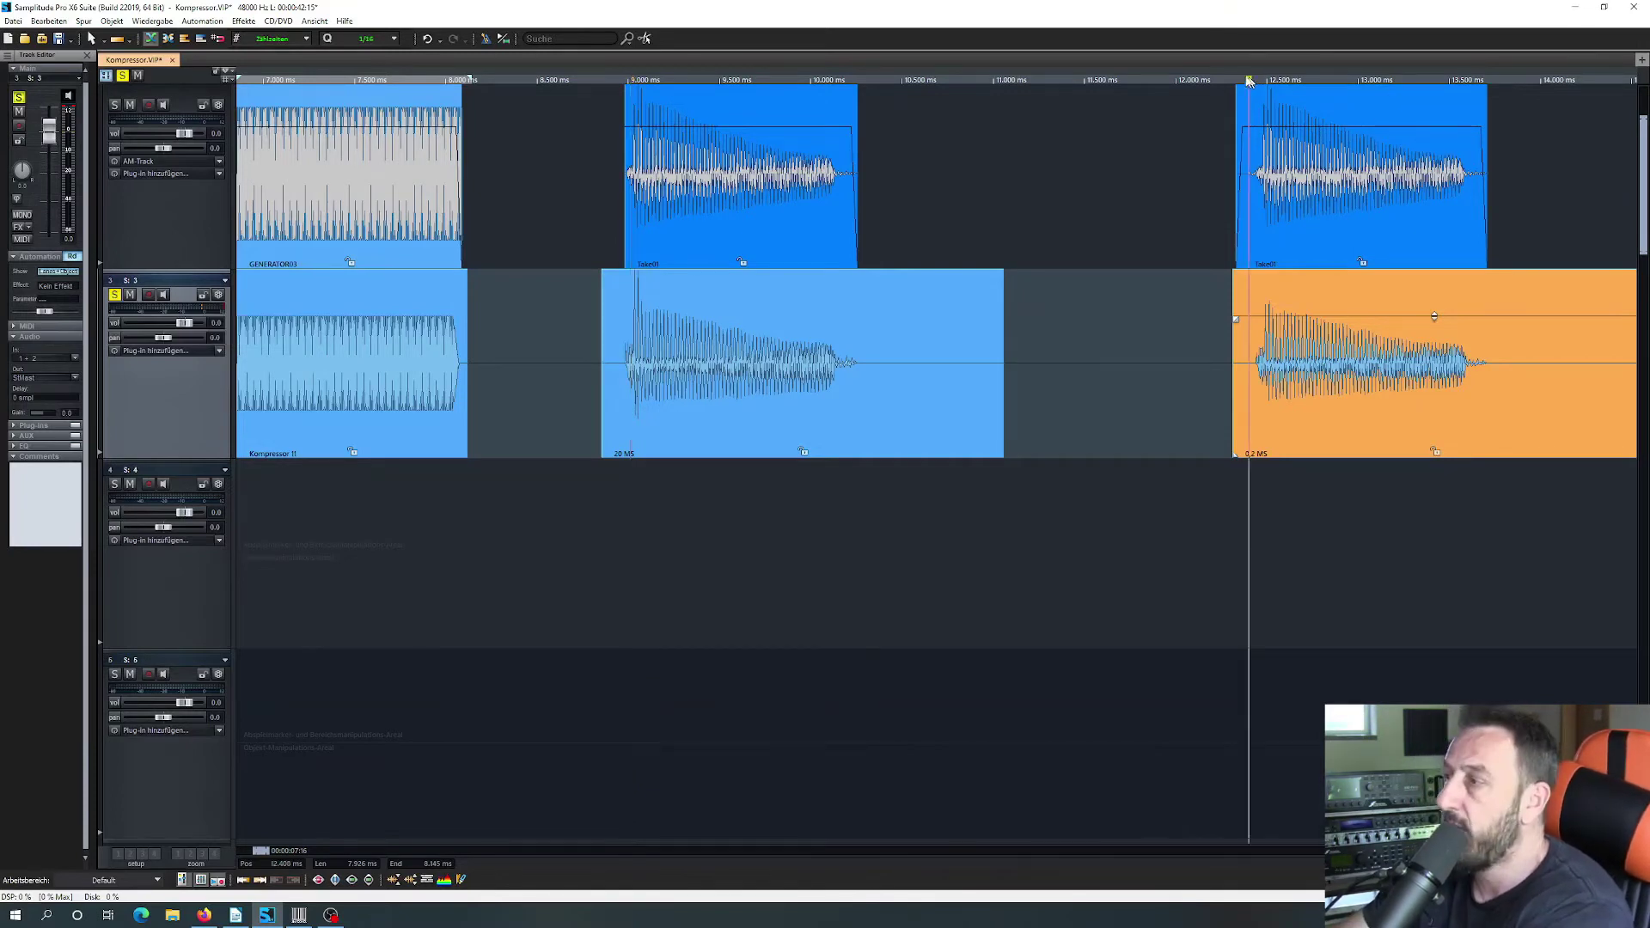
left_click_drag(259, 856, 265, 855)
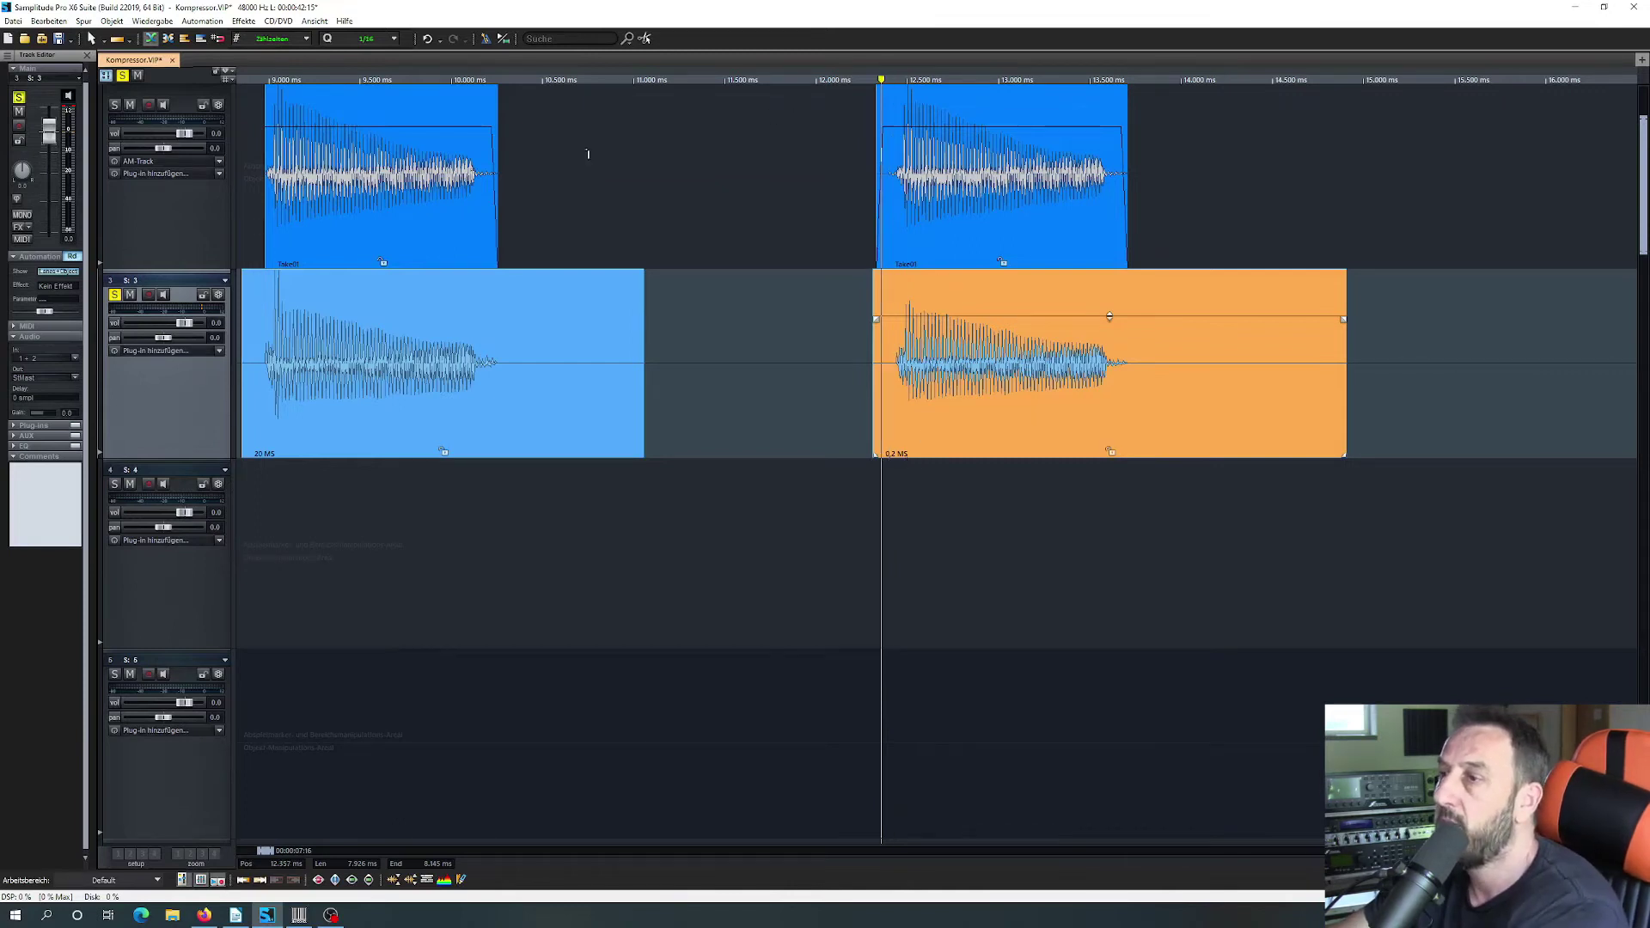
left_click(114, 105)
key("space")
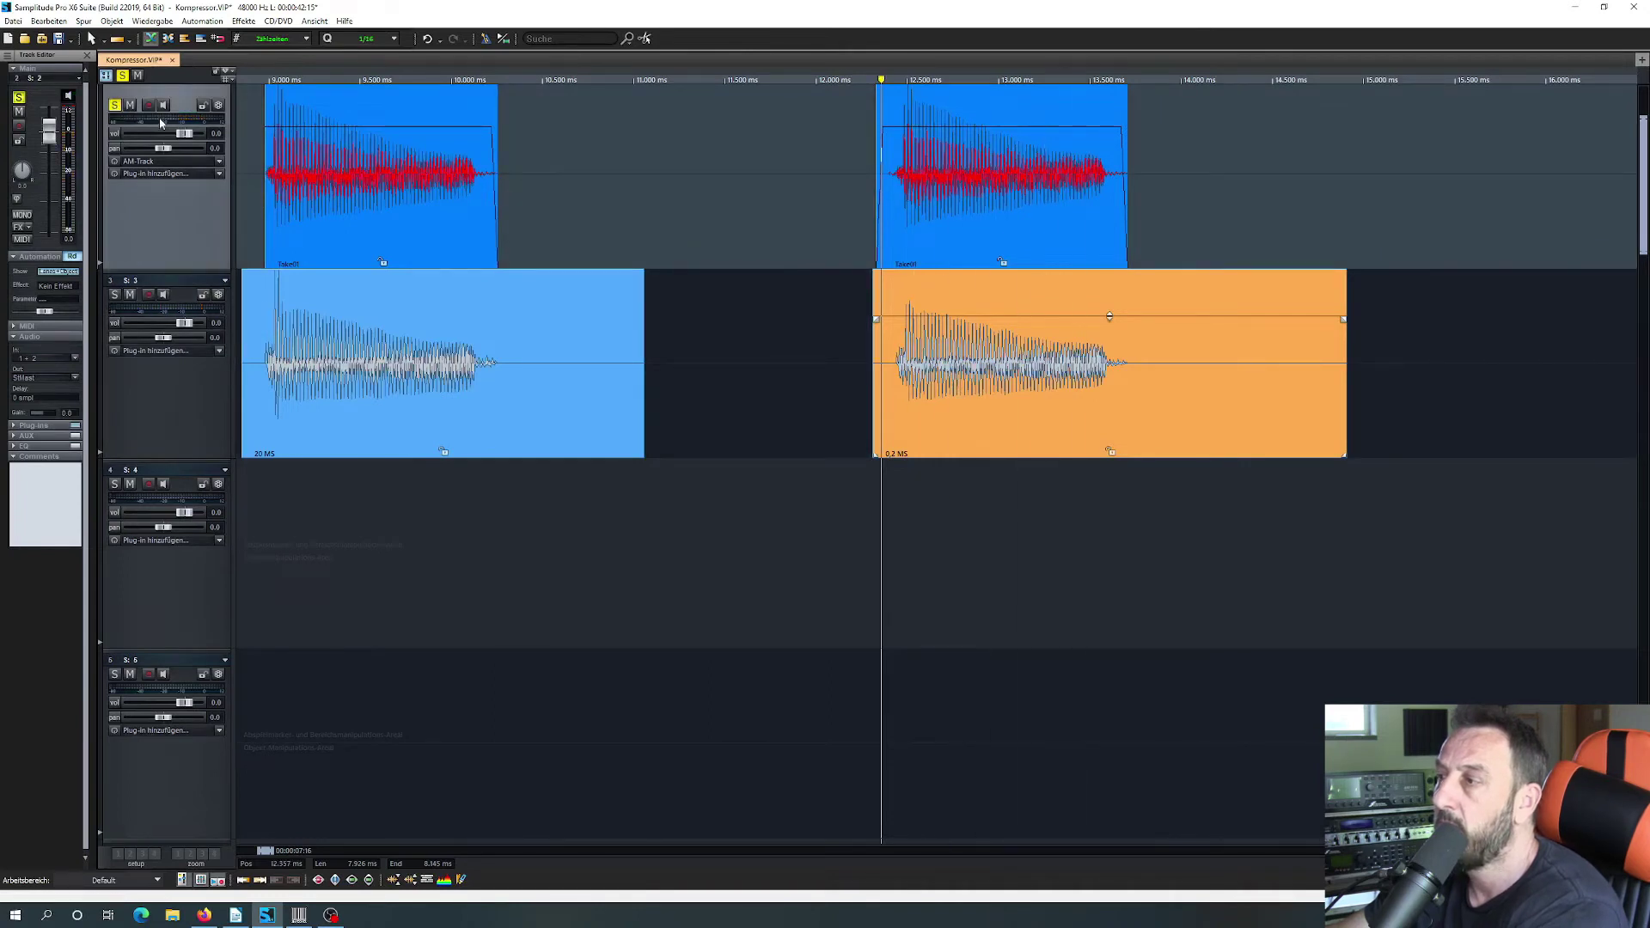
left_click(114, 105)
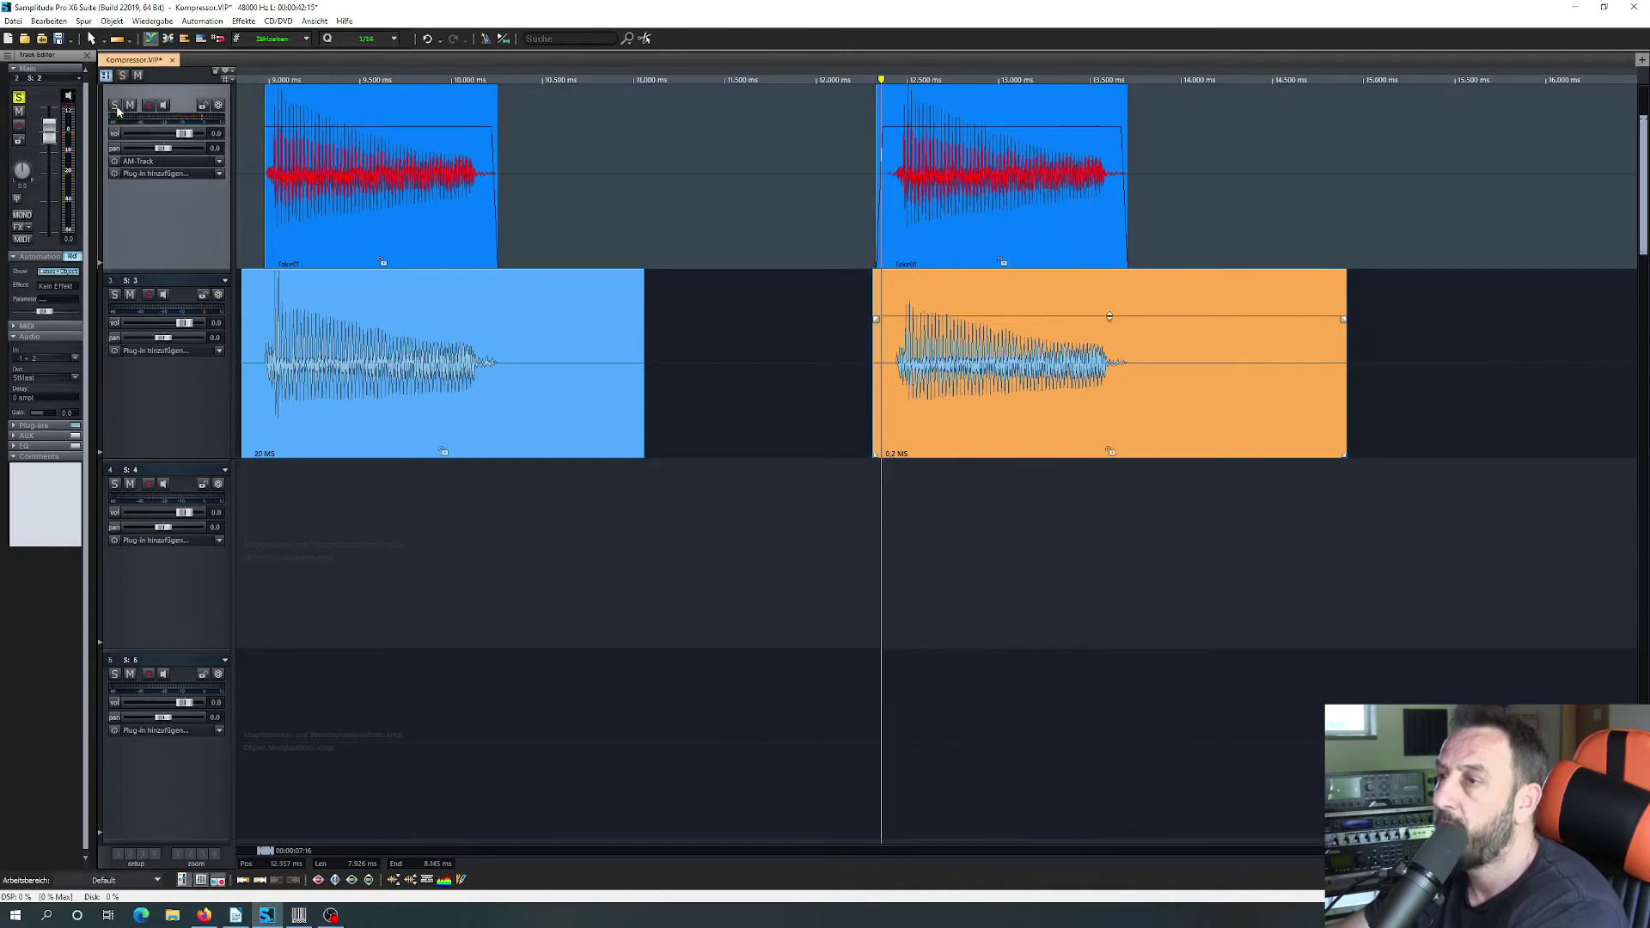
Step: Solo track 3 and play the compressed 0,2 MS clip
left_click(114, 295)
key("space")
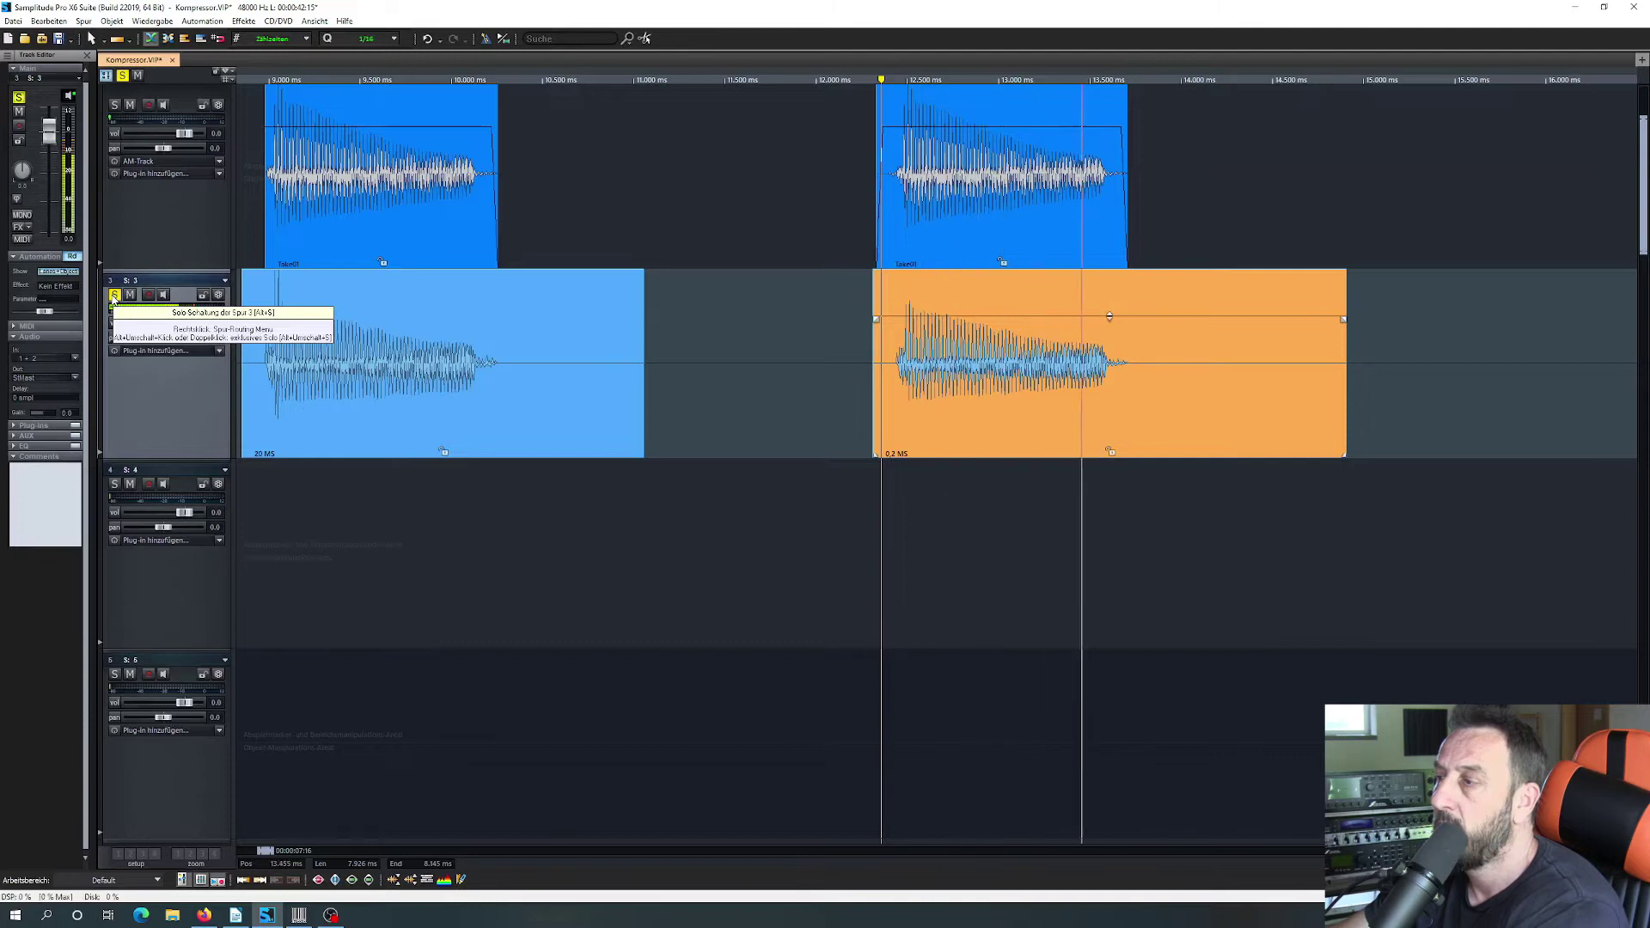
key("space")
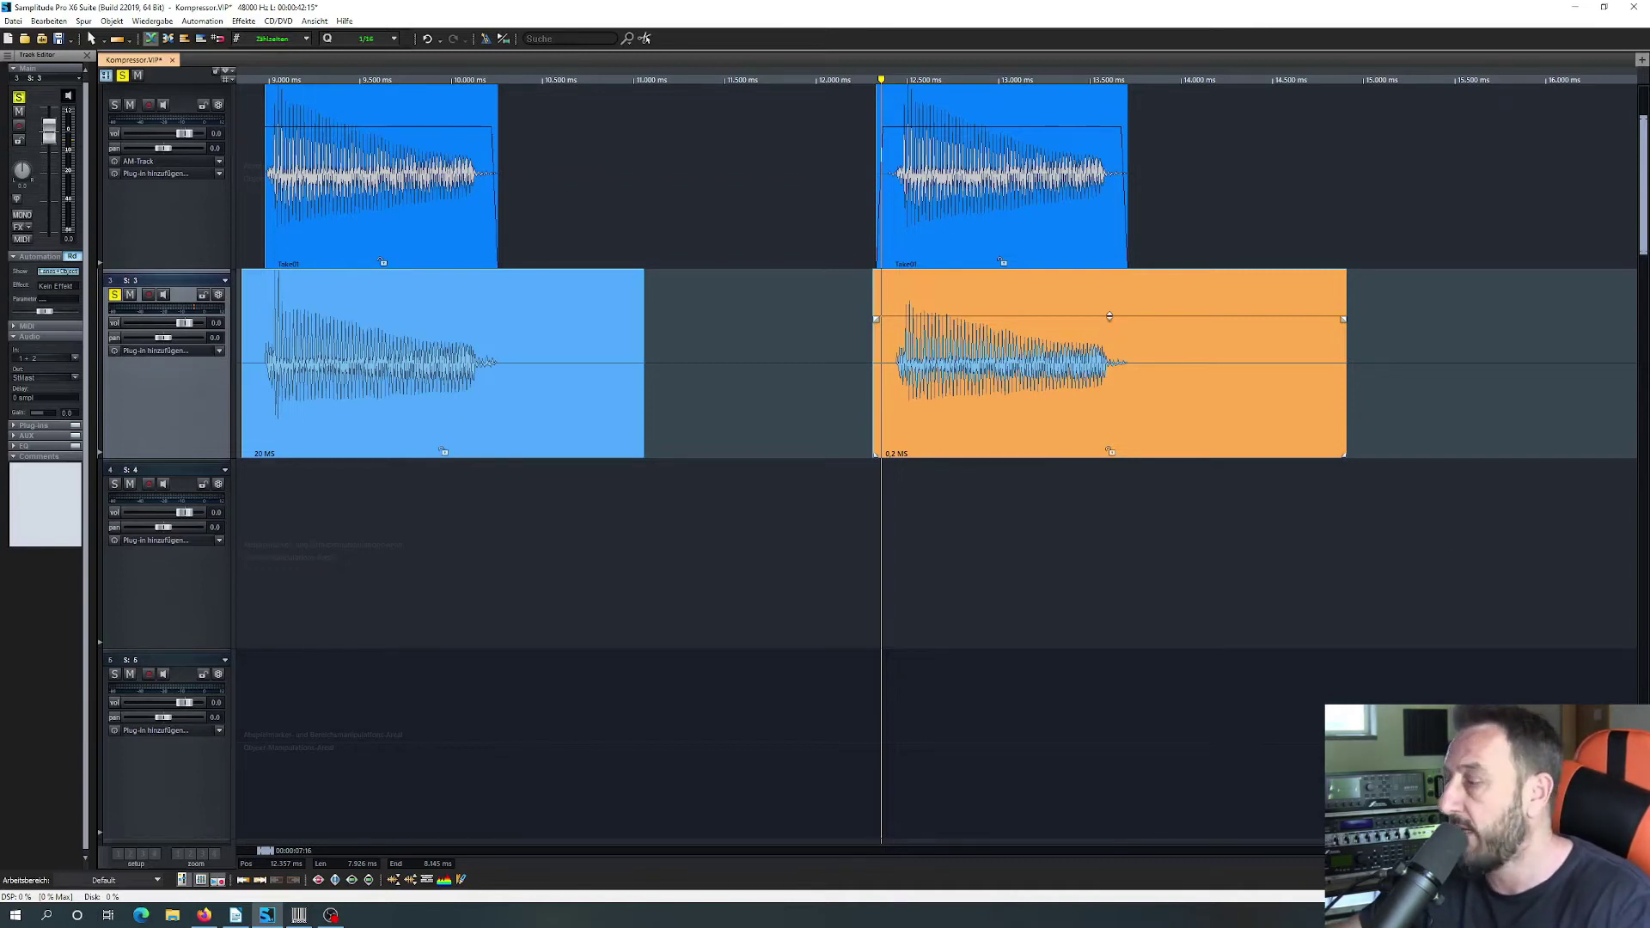
Step: Solo track 2 and play the uncompressed note above the Attack 20 MS clip near 23.6 s
scroll(880, 464, "down", 3)
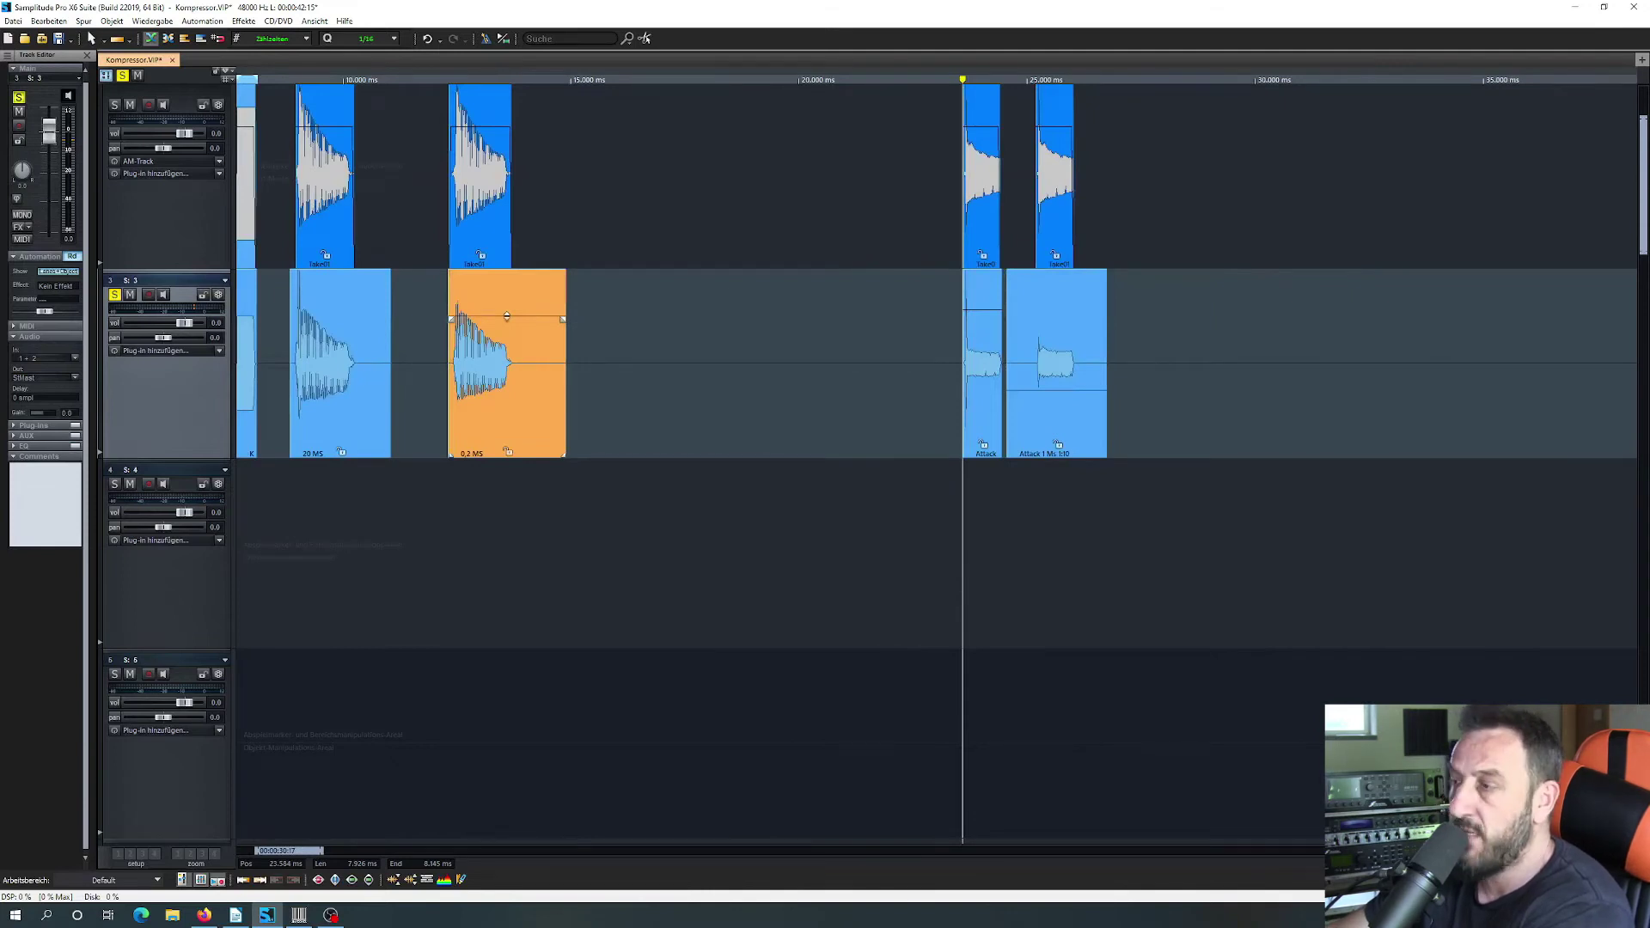
scroll(963, 465, "up", 5)
left_click(115, 105)
key("space")
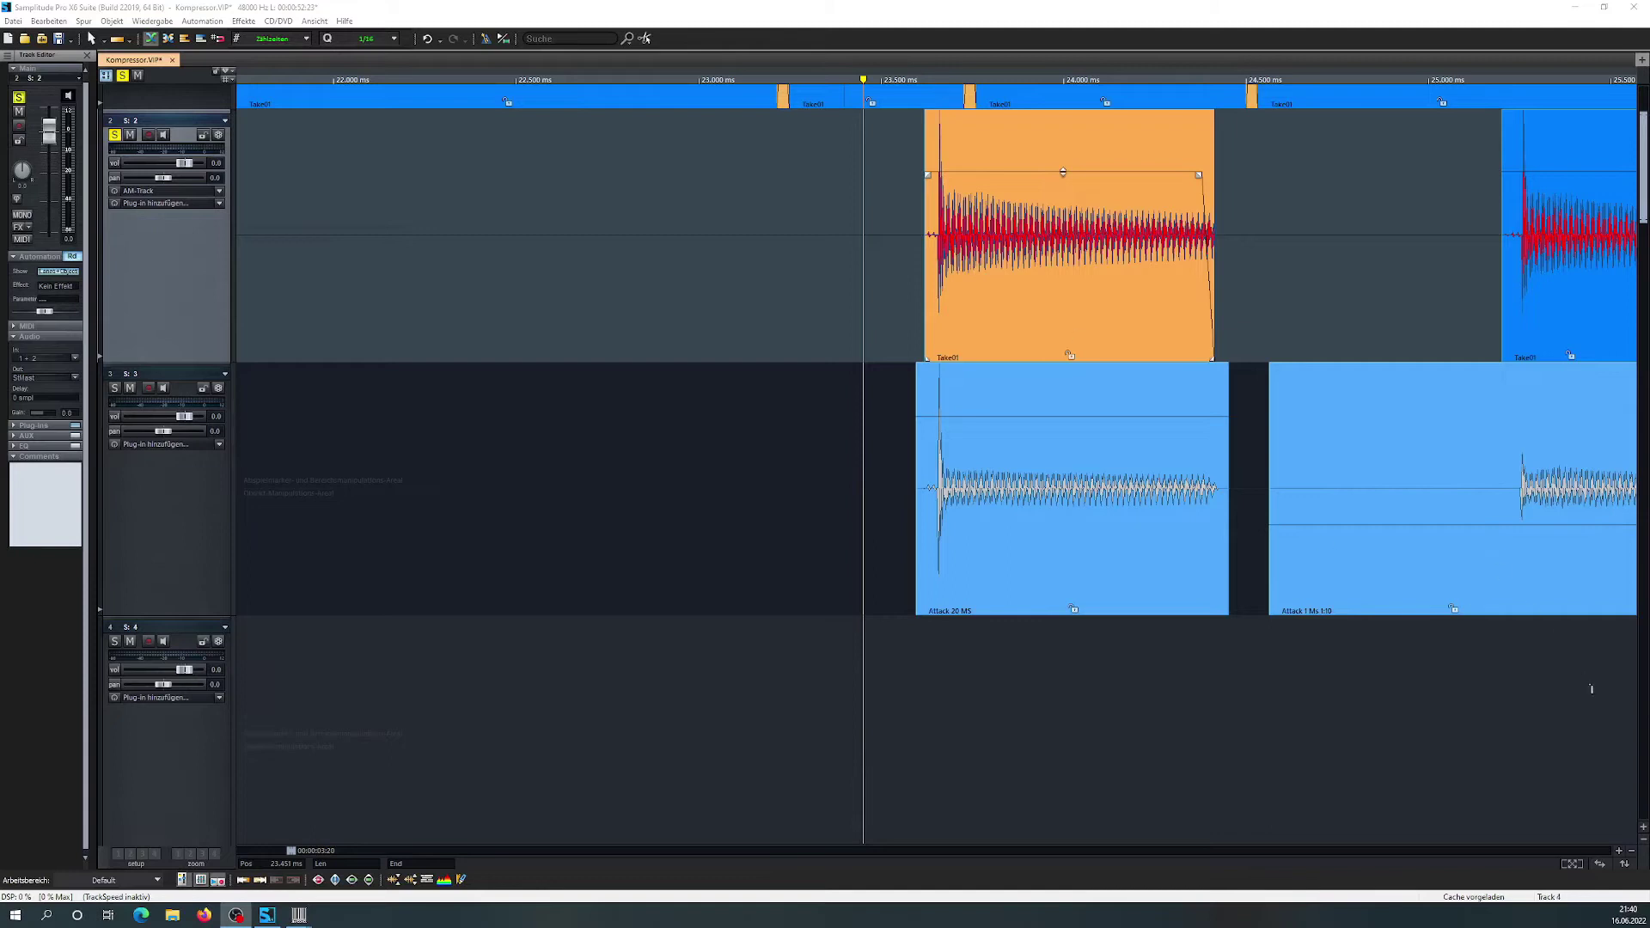
Step: Select a range of about 6 ms over the first transient of the uncompressed note on track 2, starting at its onset
scroll(937, 343, "up", 8)
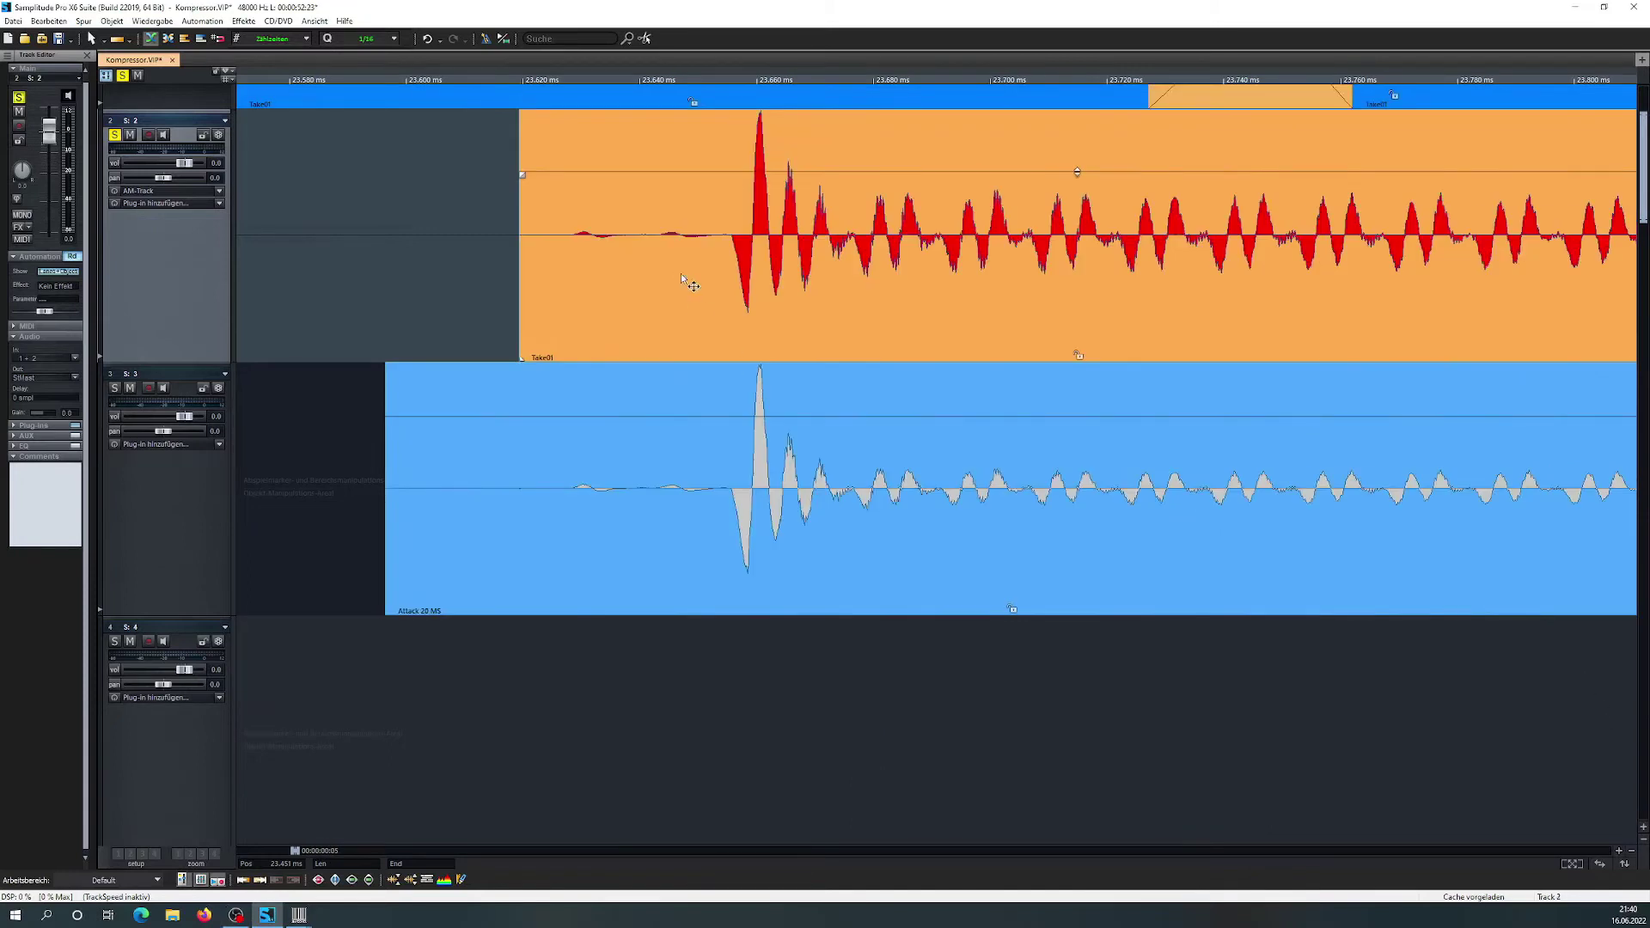
left_click(731, 232)
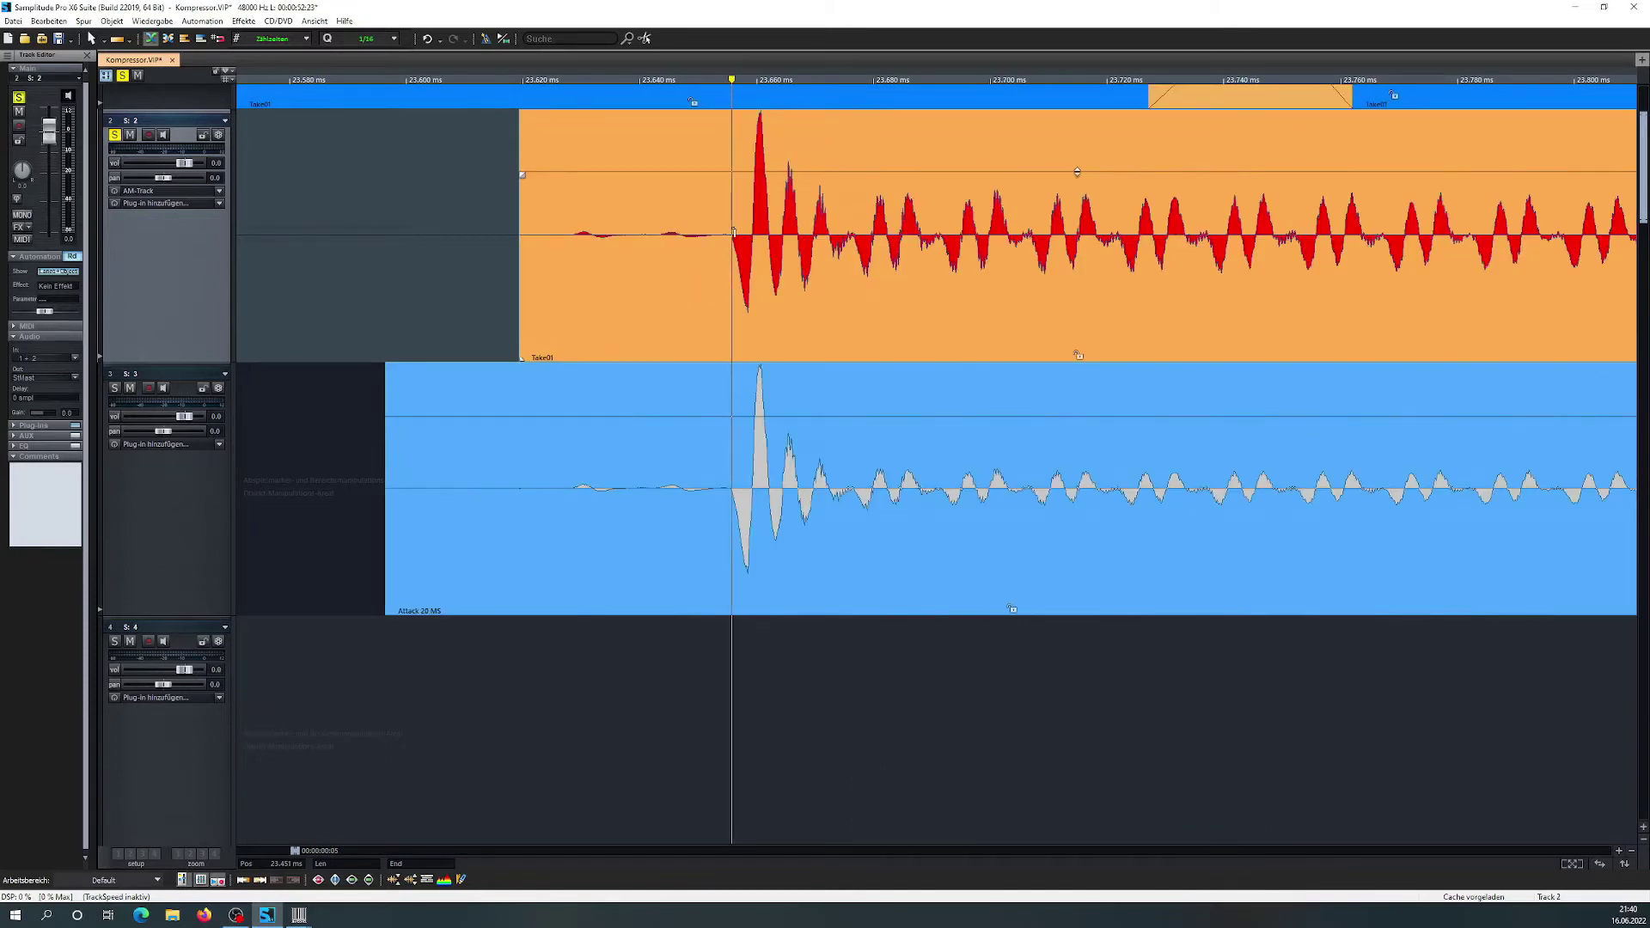
left_click_drag(733, 232, 772, 232)
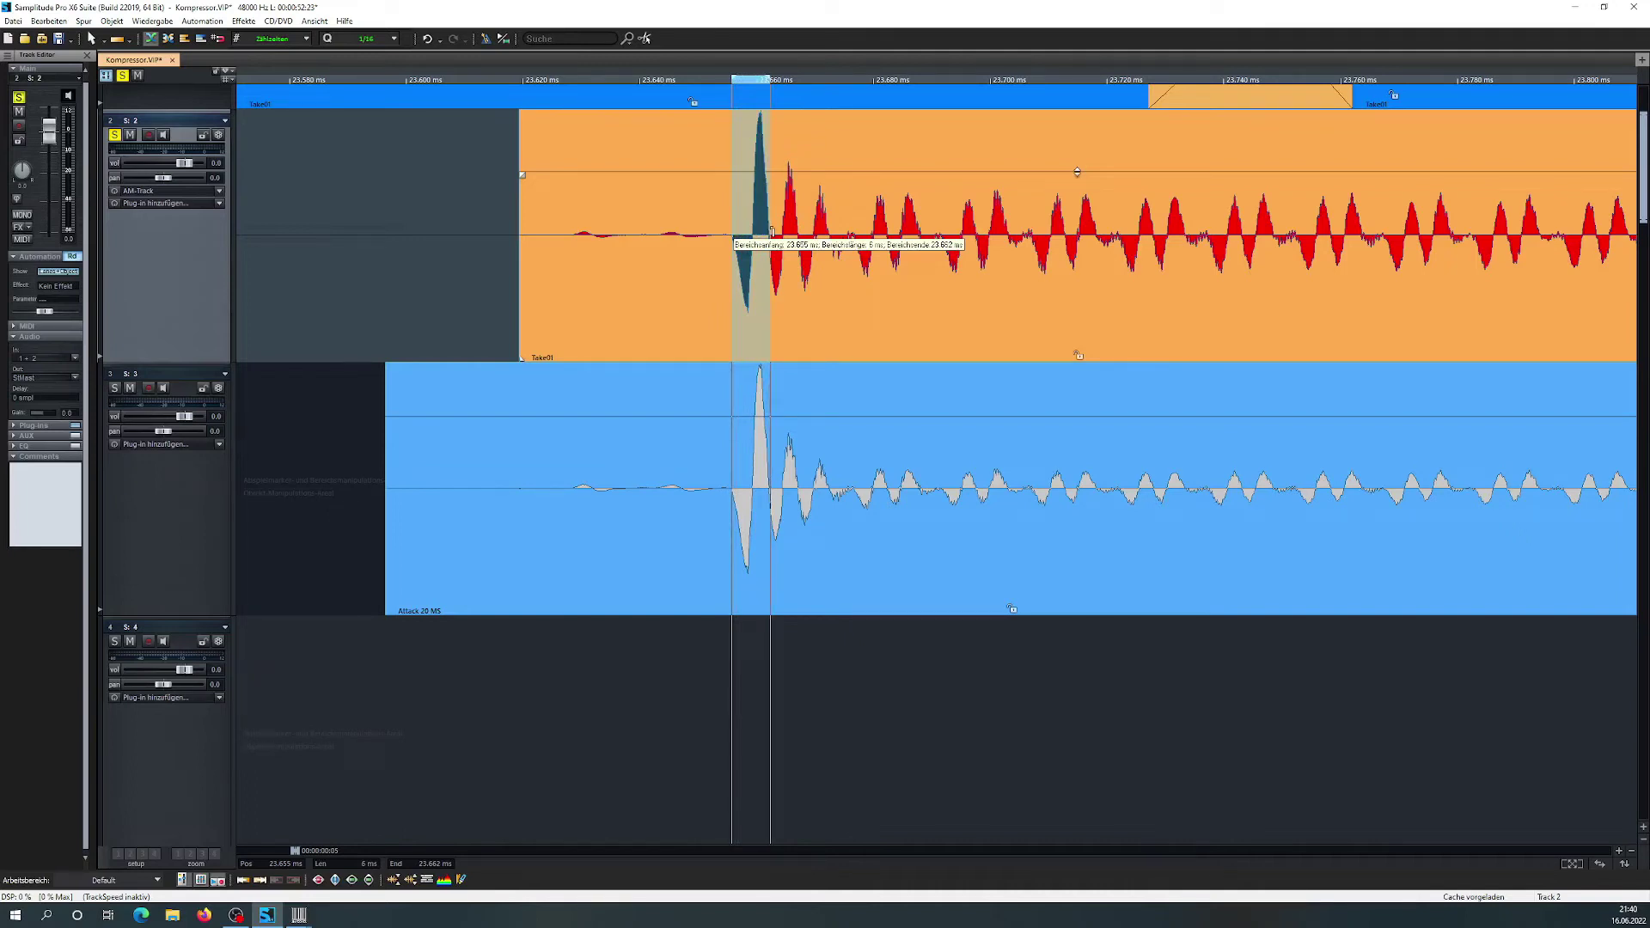
Step: Extend the selected range on track 2 to 8 ms so that it also covers the following negative half-wave
left_click_drag(771, 232, 784, 231)
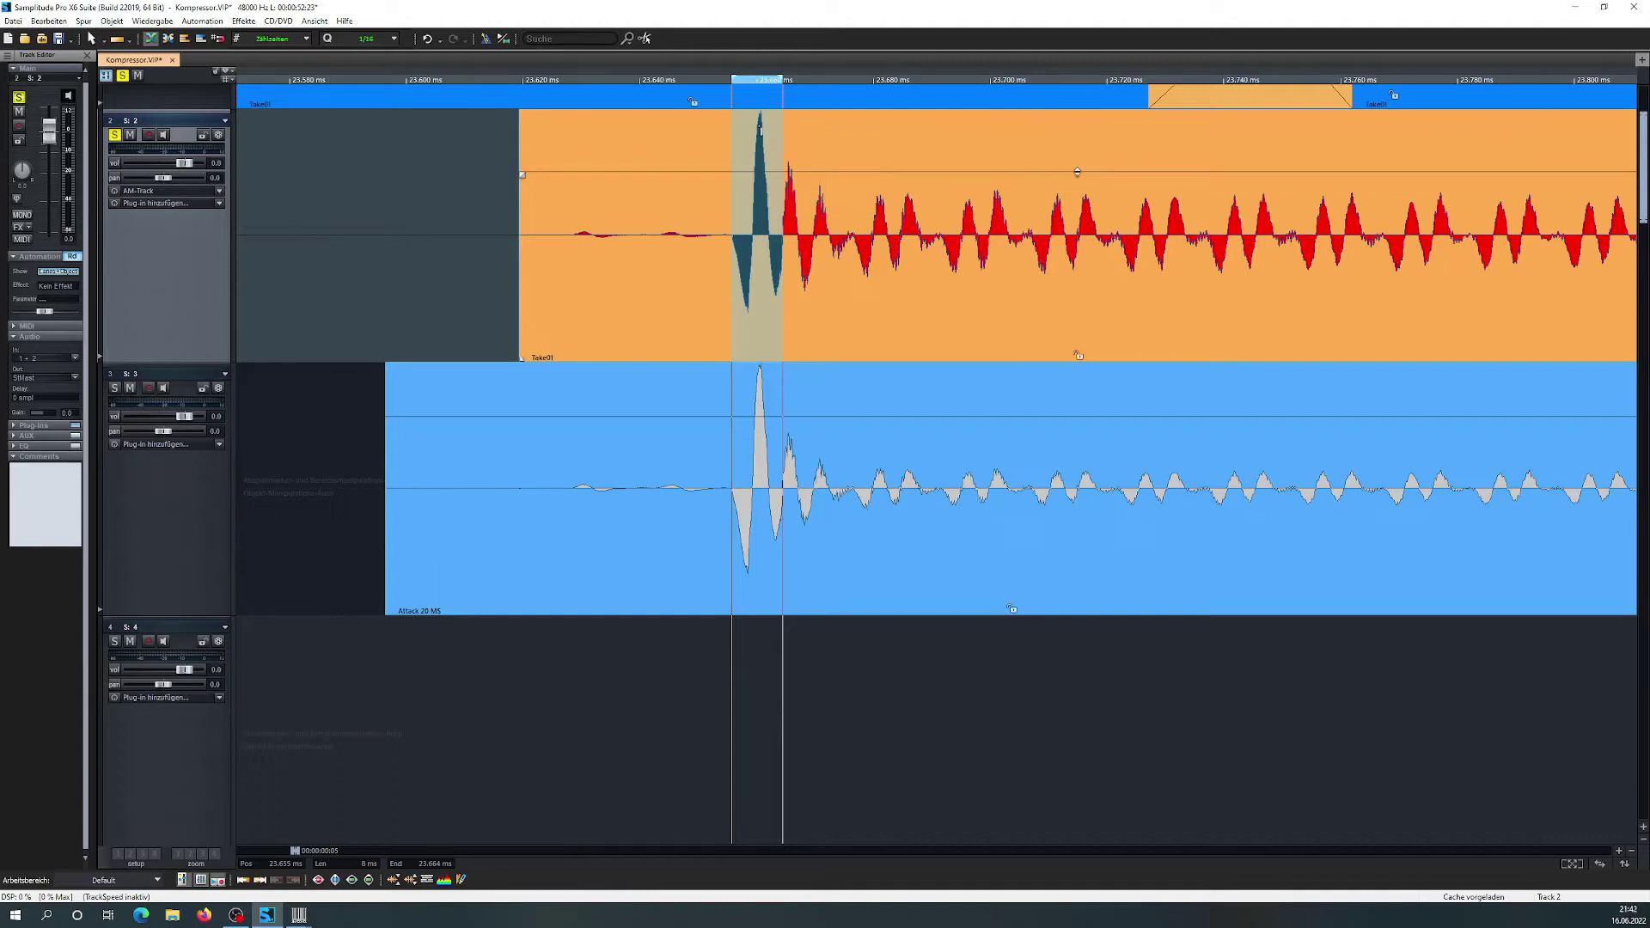
scroll(760, 129, "down", 3)
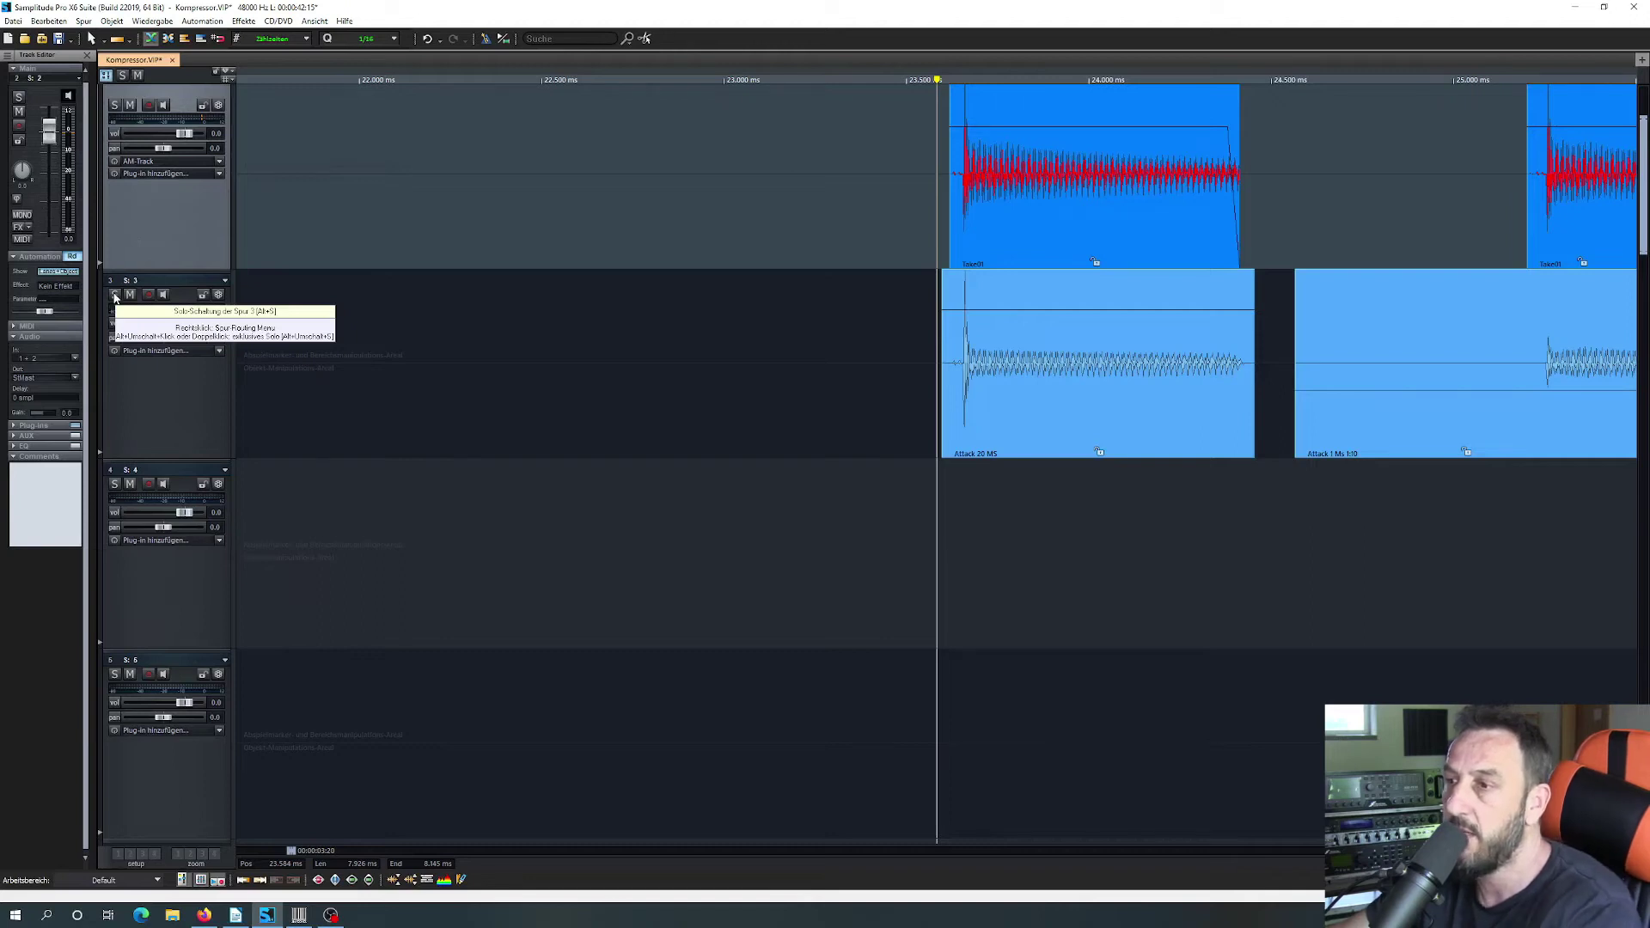
Step: Alternate the solo between tracks 3 and 2 to compare the Attack 20 MS clip with the uncompressed note, finishing on track 3
left_click(114, 296)
key("space")
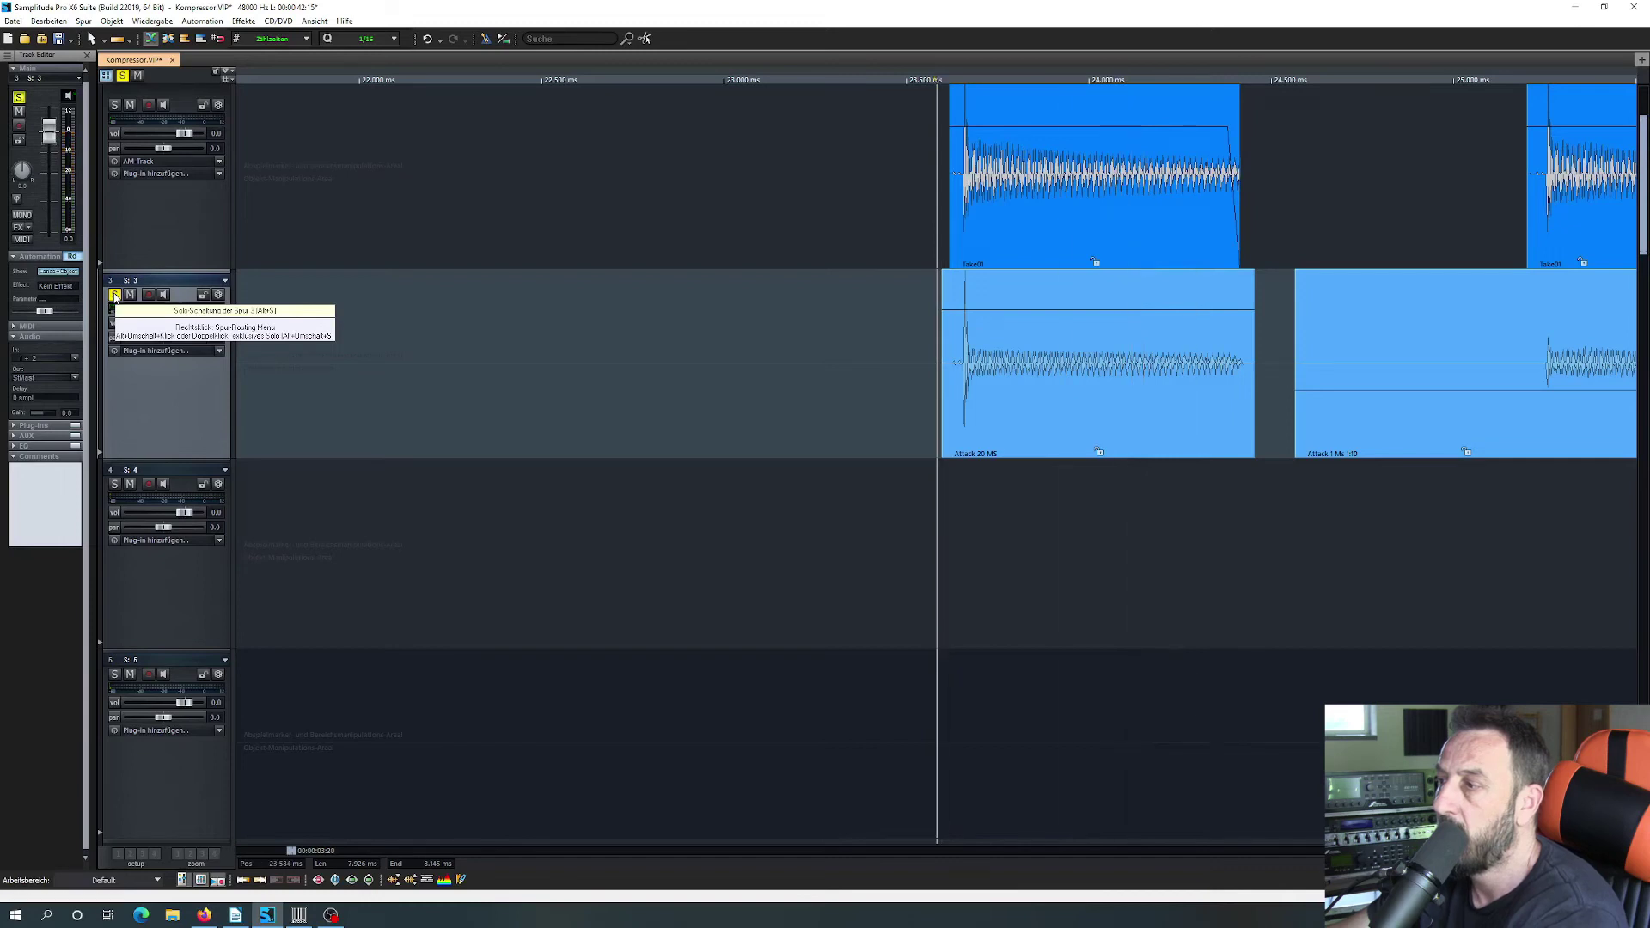
left_click(115, 104)
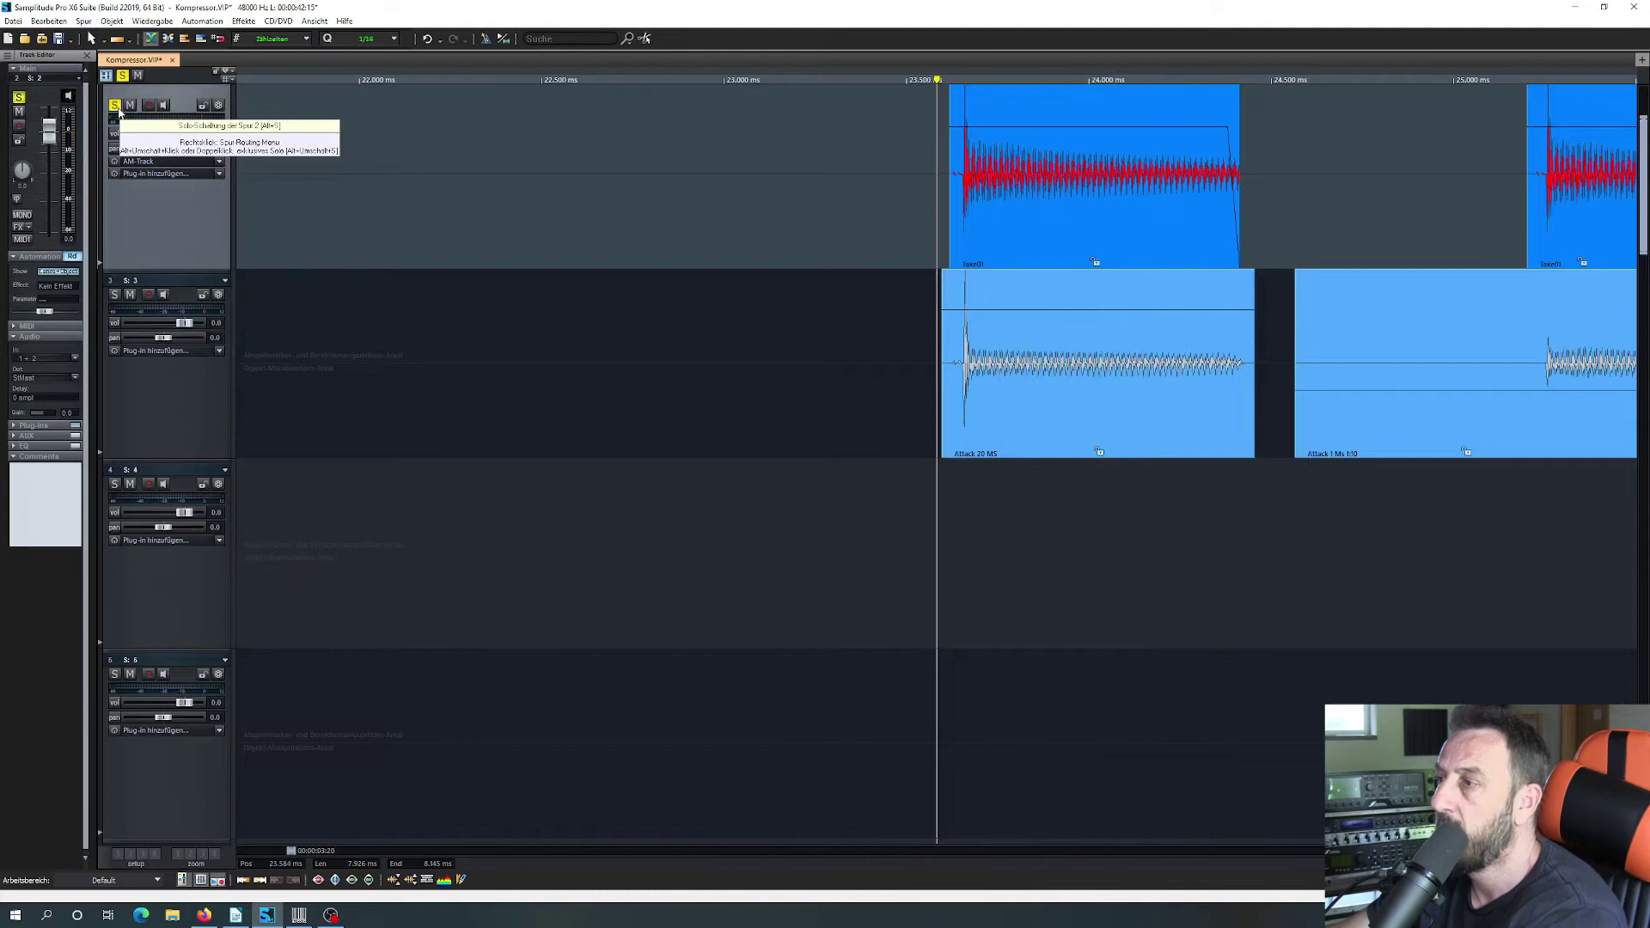
left_click(114, 294)
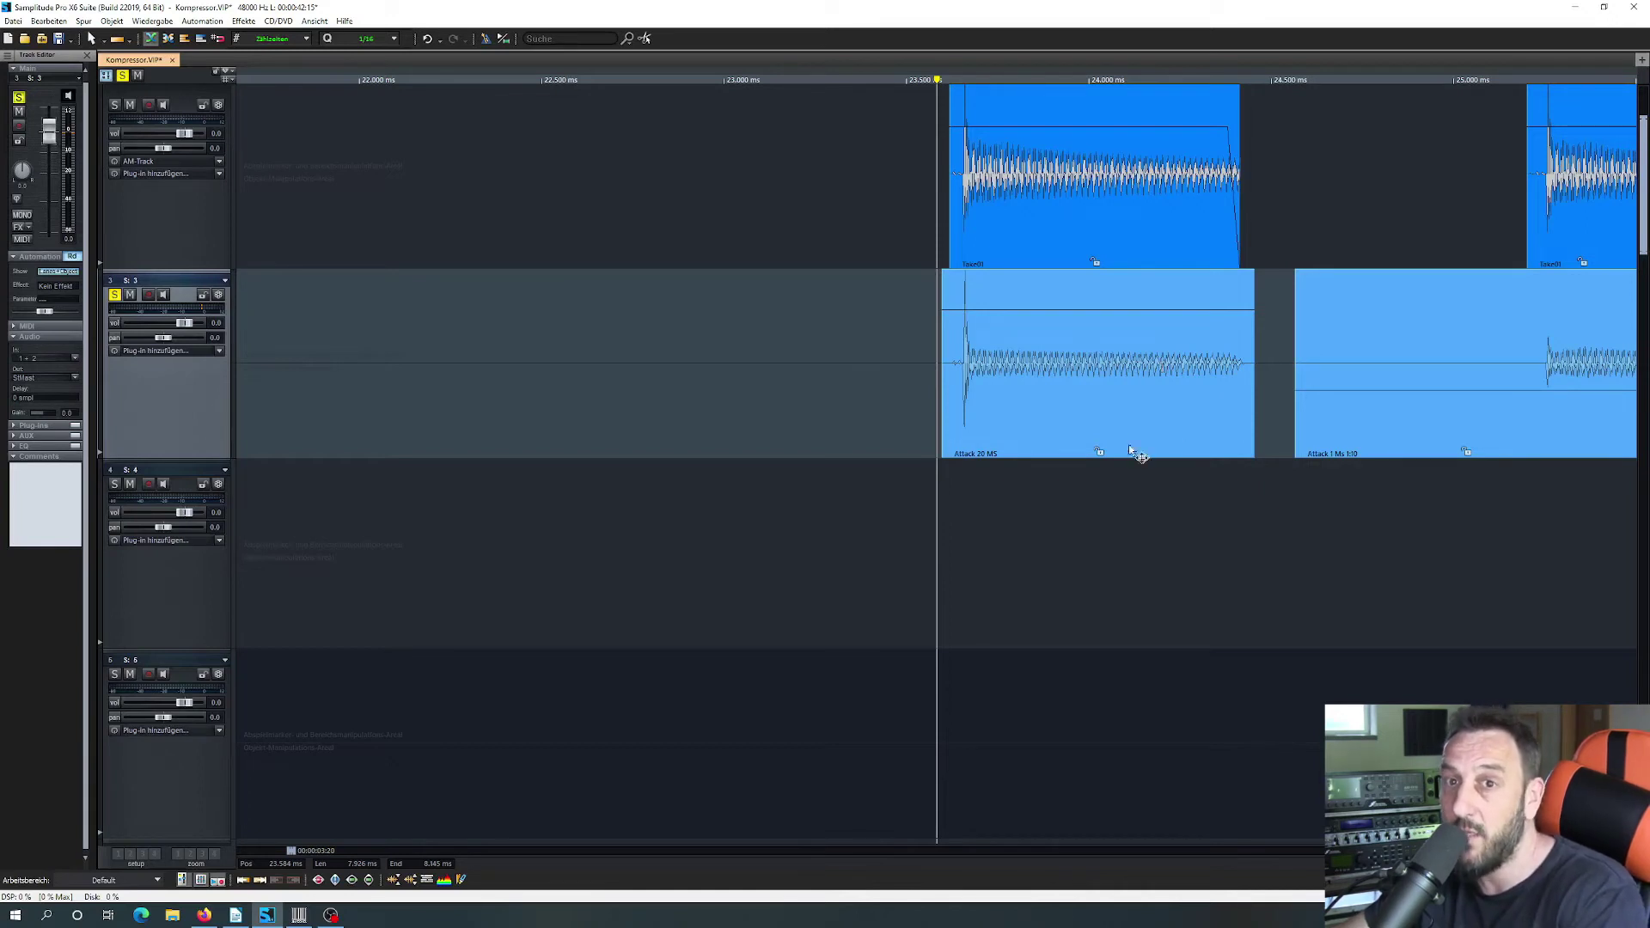
Step: Place the playhead at about 25.2 s and play the uncompressed note above the Attack 1 Ms clip with track 2 soloed
scroll(1003, 416, "right", 5)
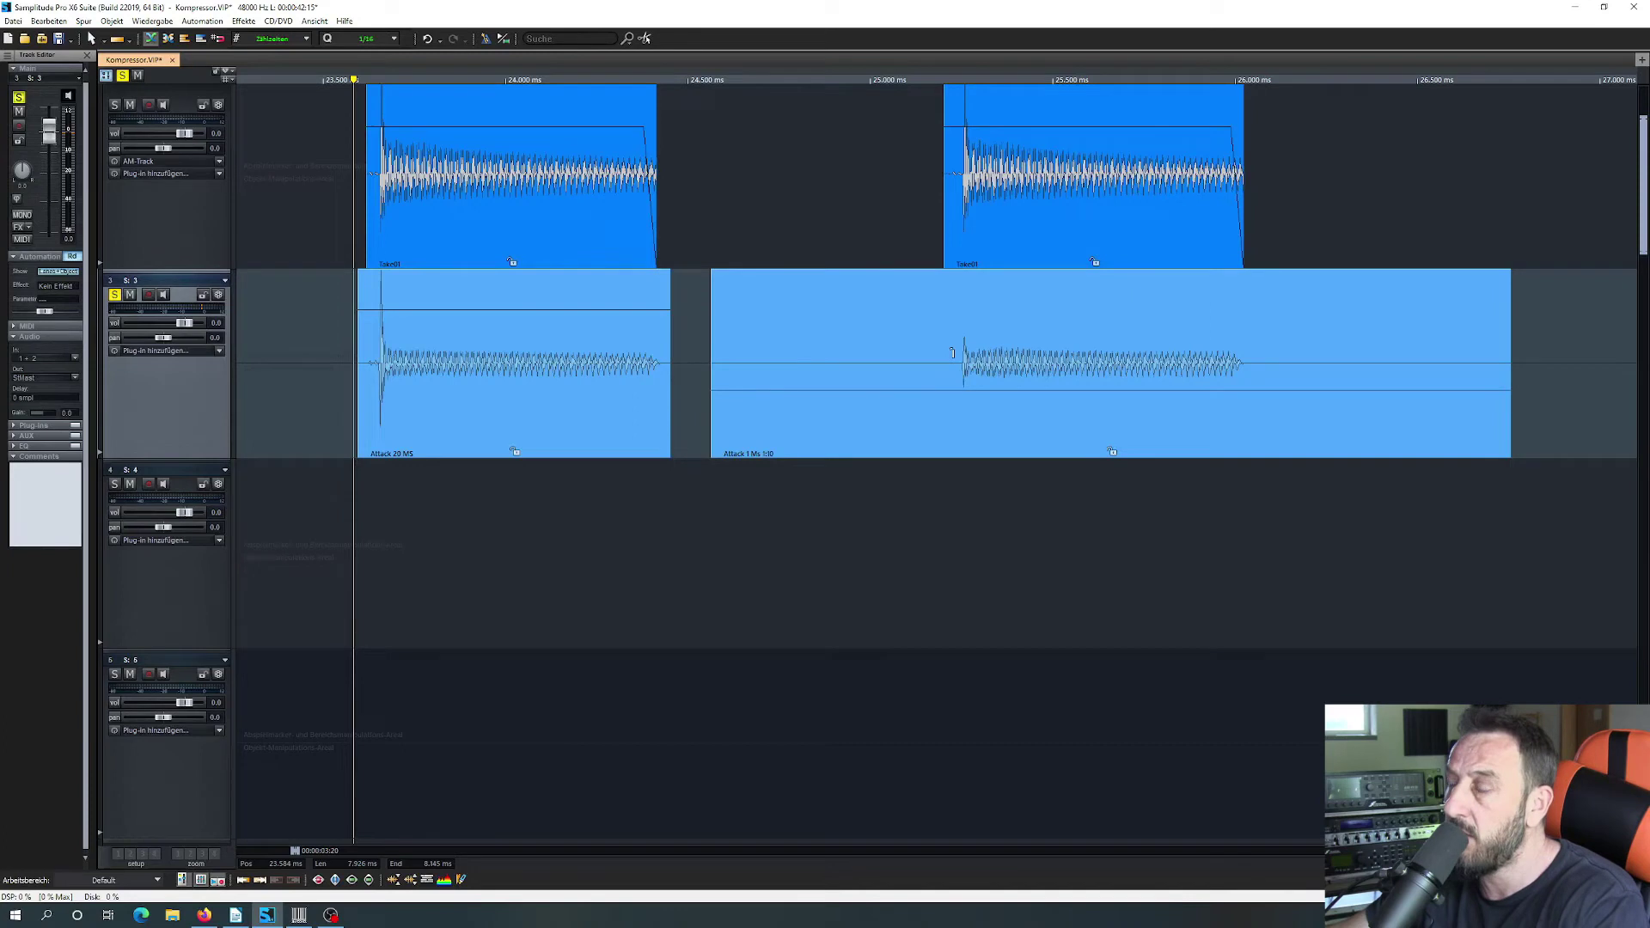
left_click(944, 79)
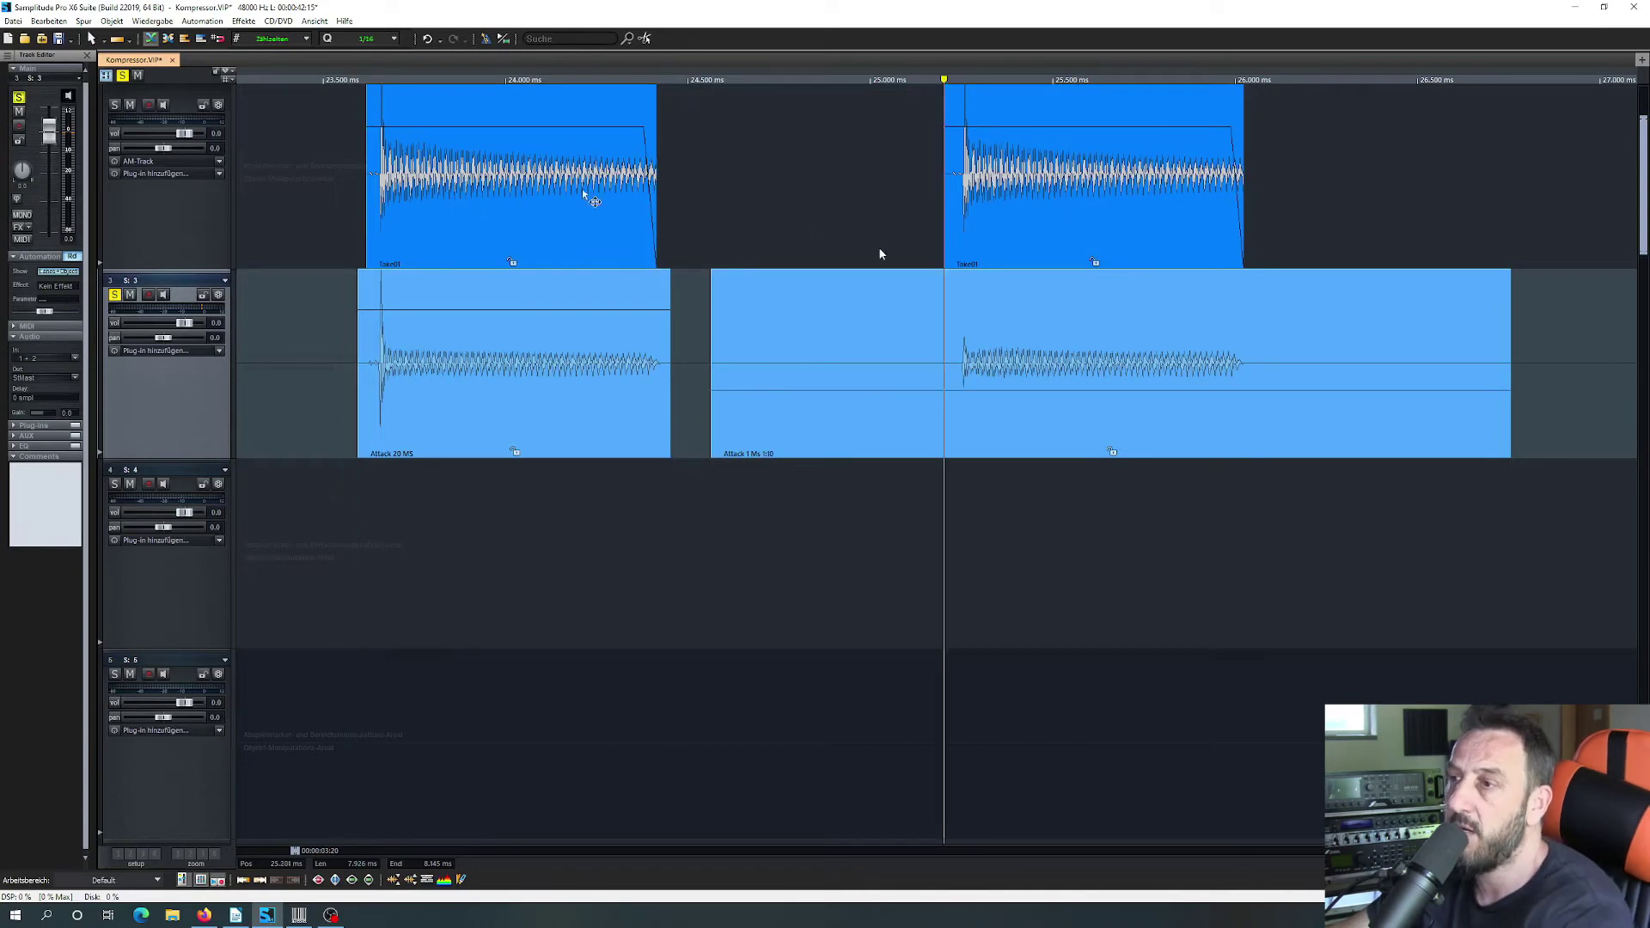
left_click(114, 105)
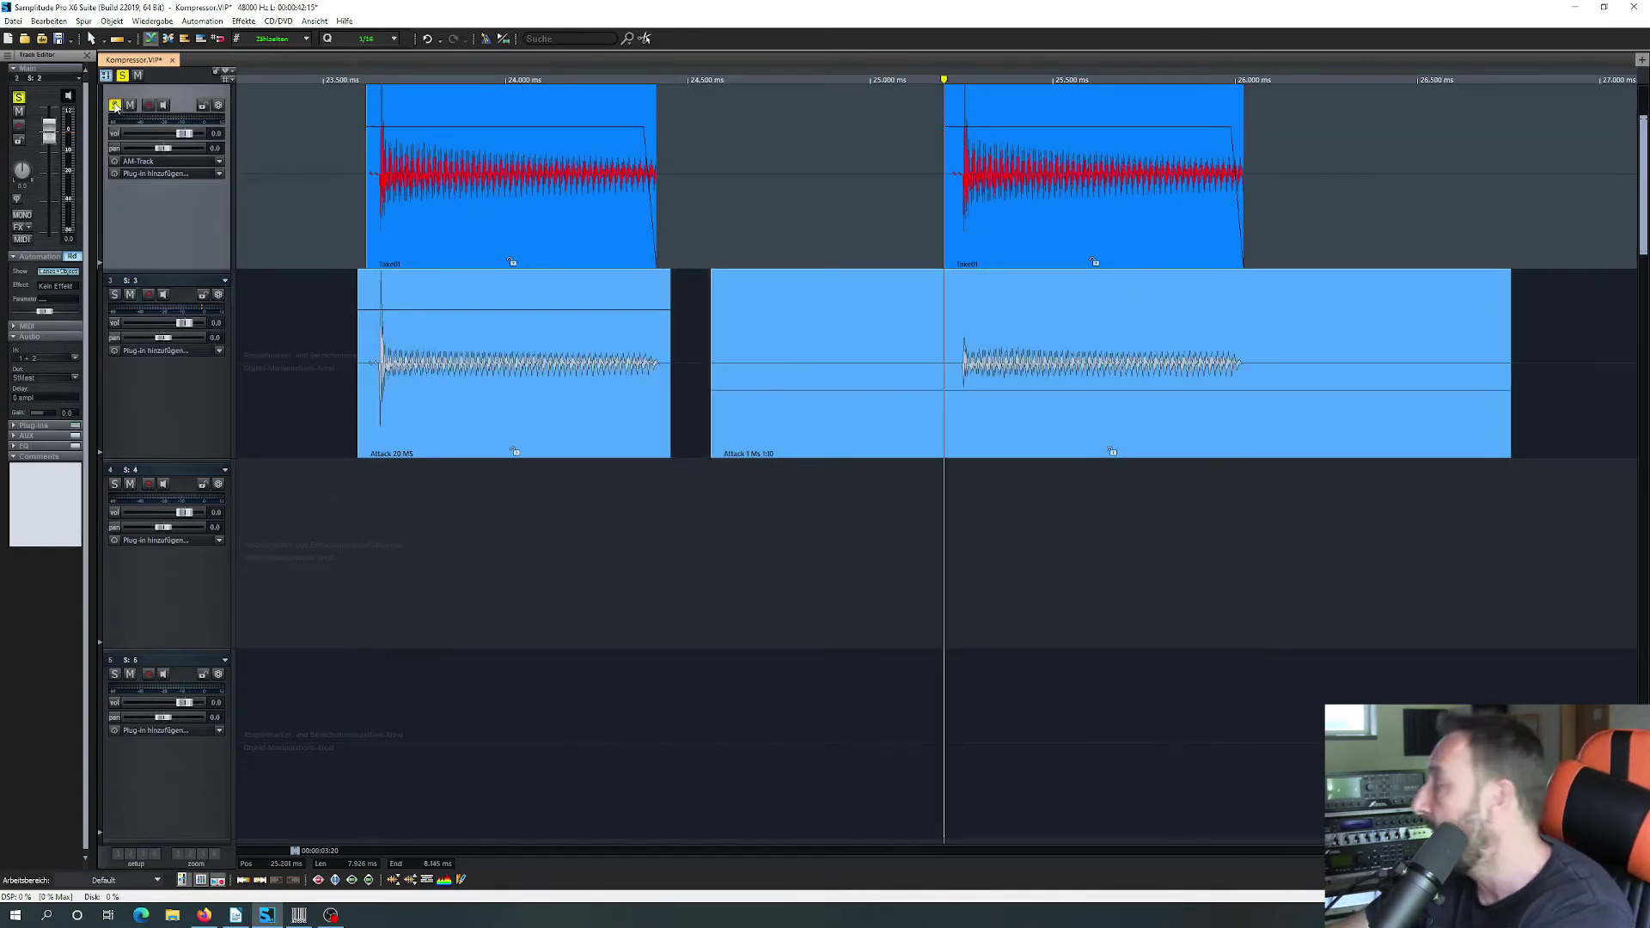
key("space")
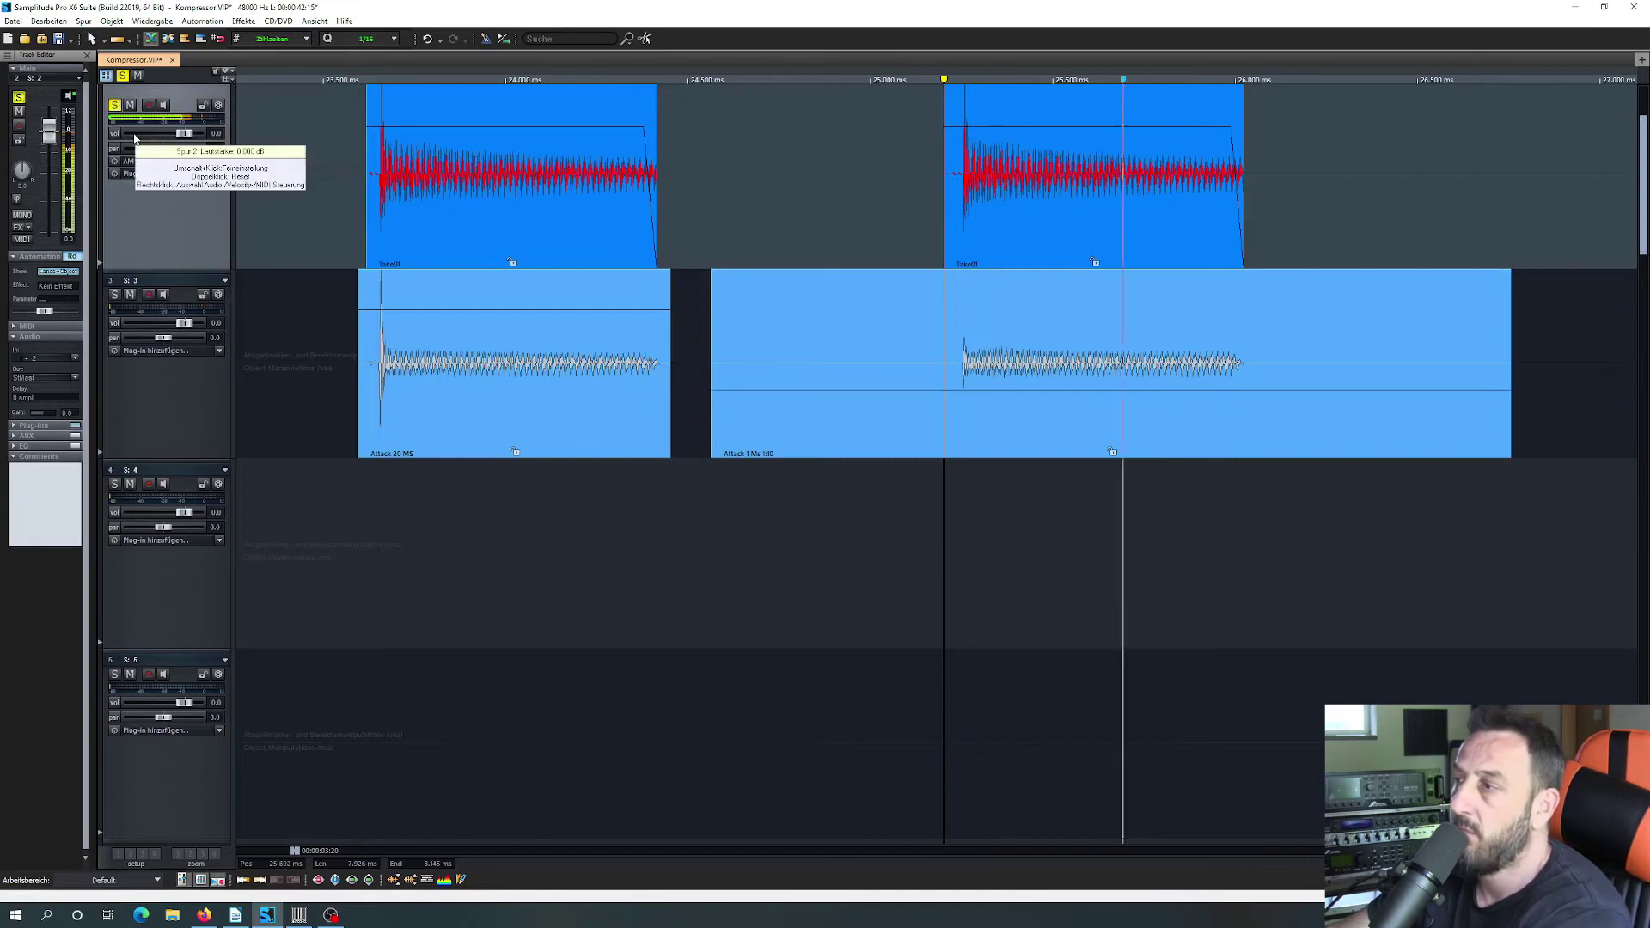
key("space")
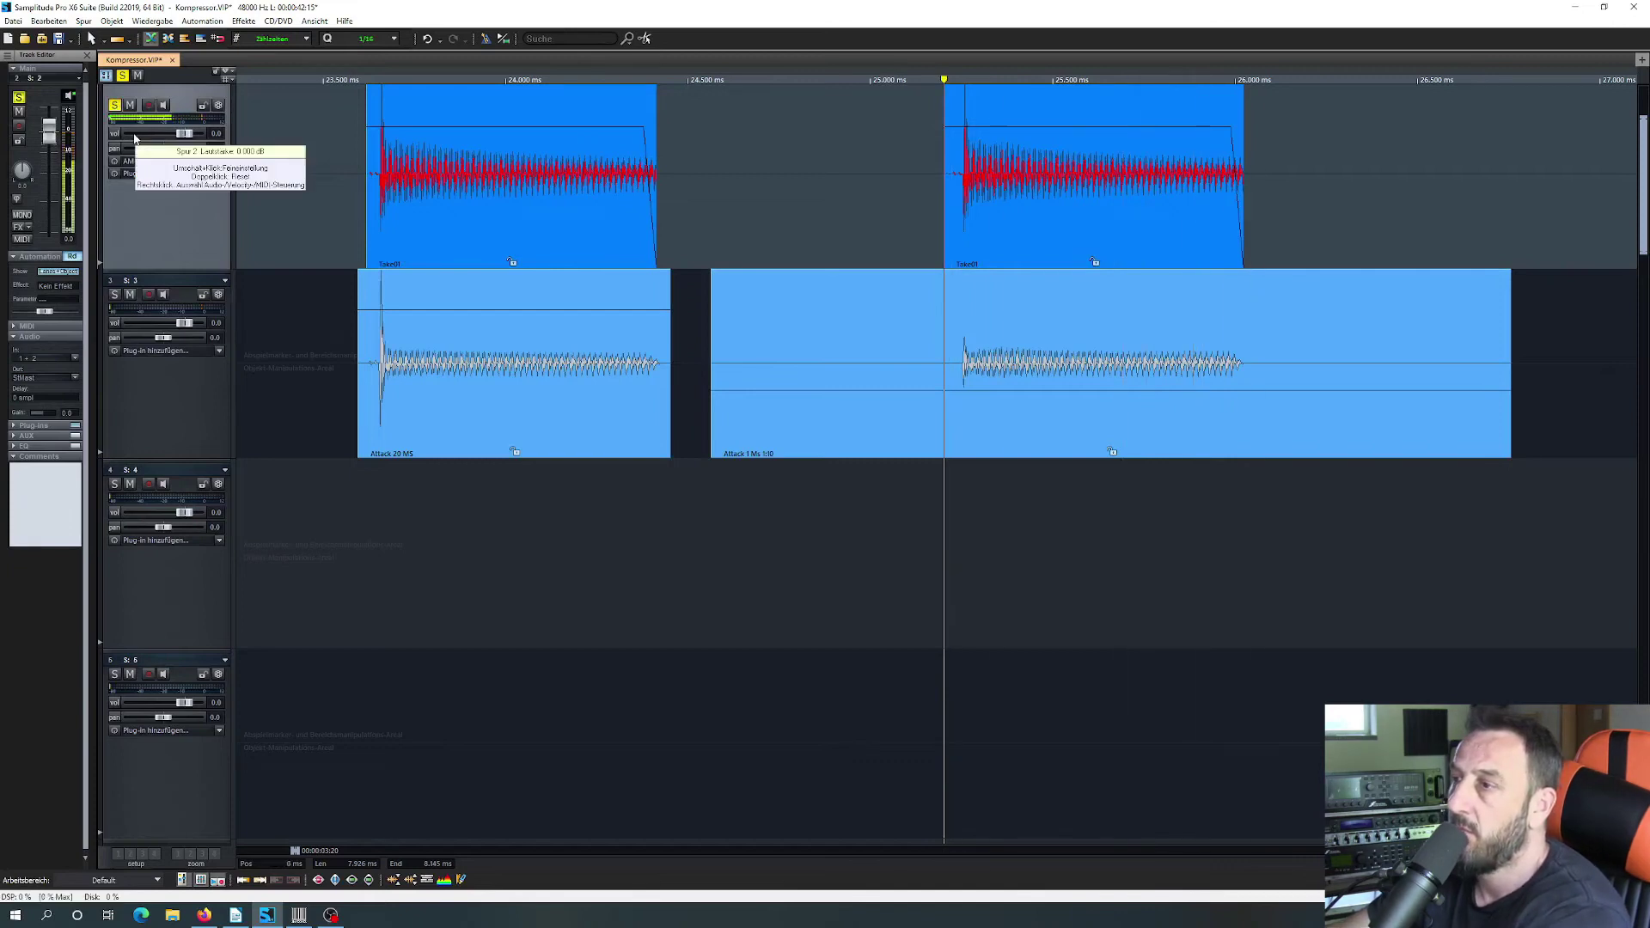
key("space")
Step: Switch the solo from track 2 to track 3 and play the compressed note in the Attack 1 Ms clip
left_click(115, 105)
left_click(115, 295)
key("space")
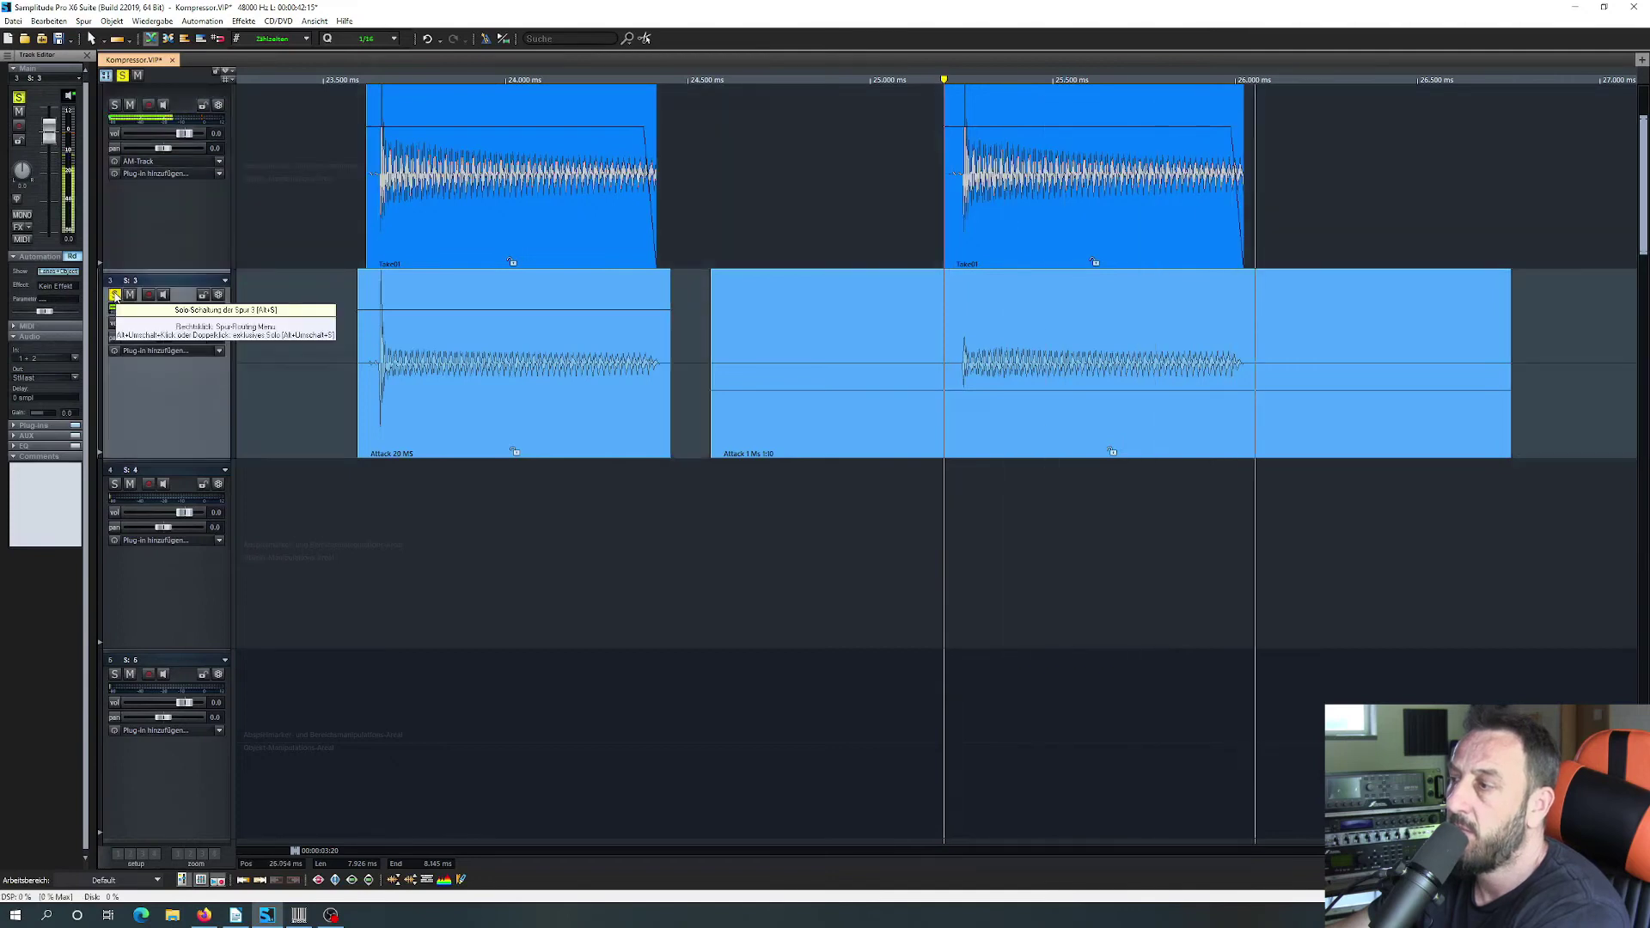
key("space")
key("space")
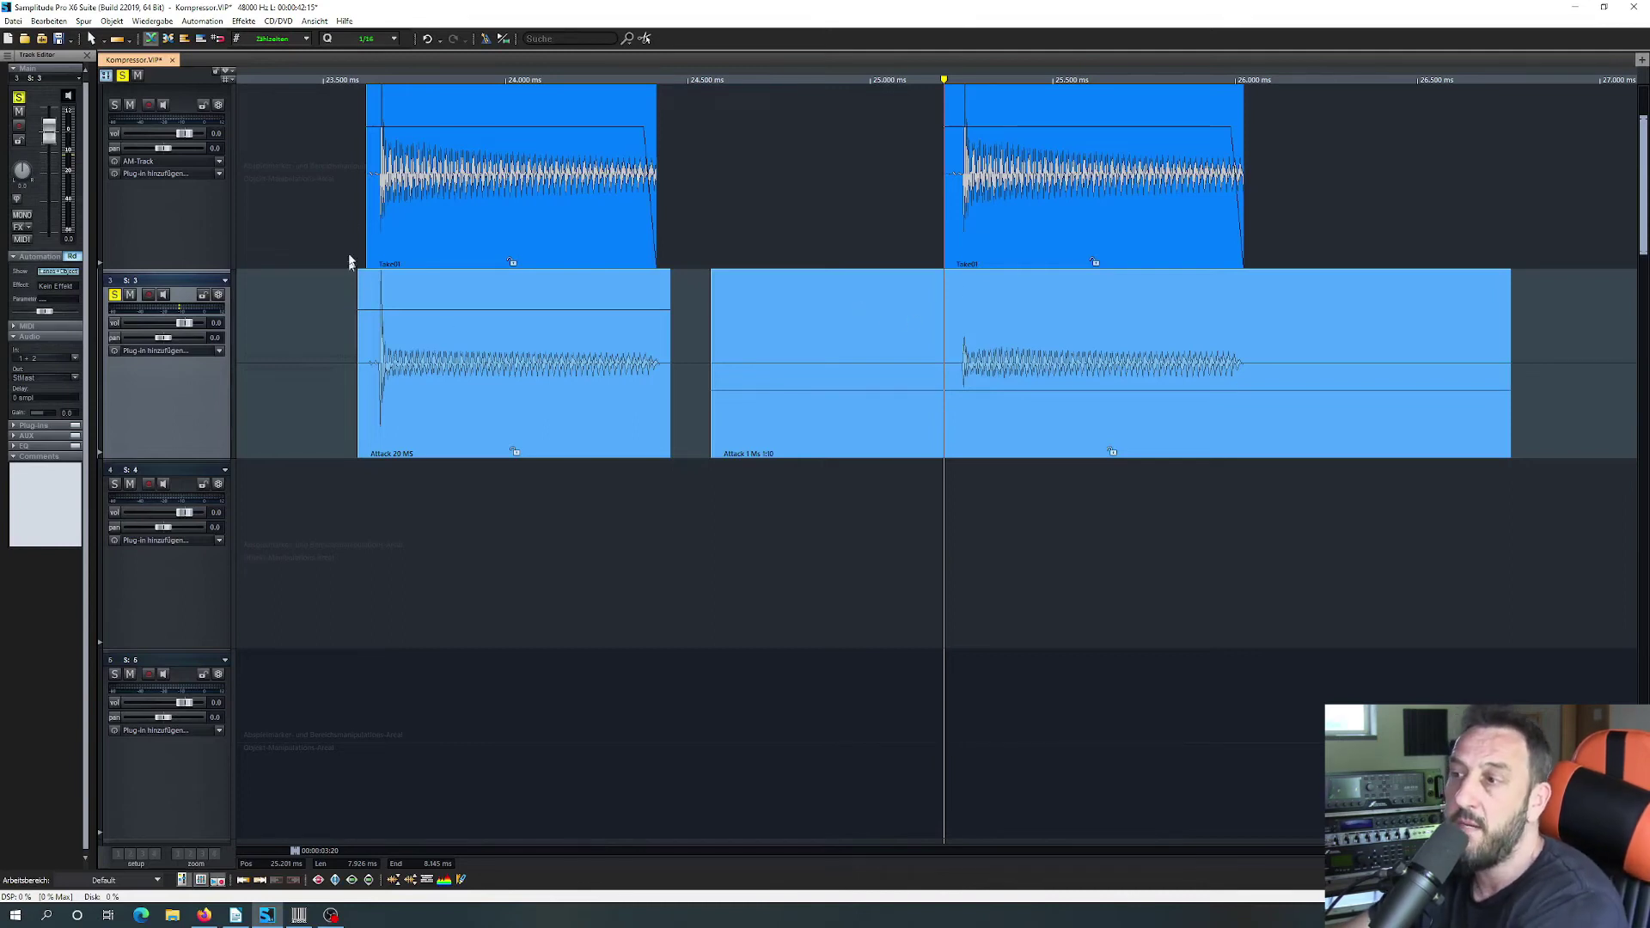
Step: Place the playhead just before the transient of the Attack 20 MS clip and play it with track 3 soloed
left_click(367, 79)
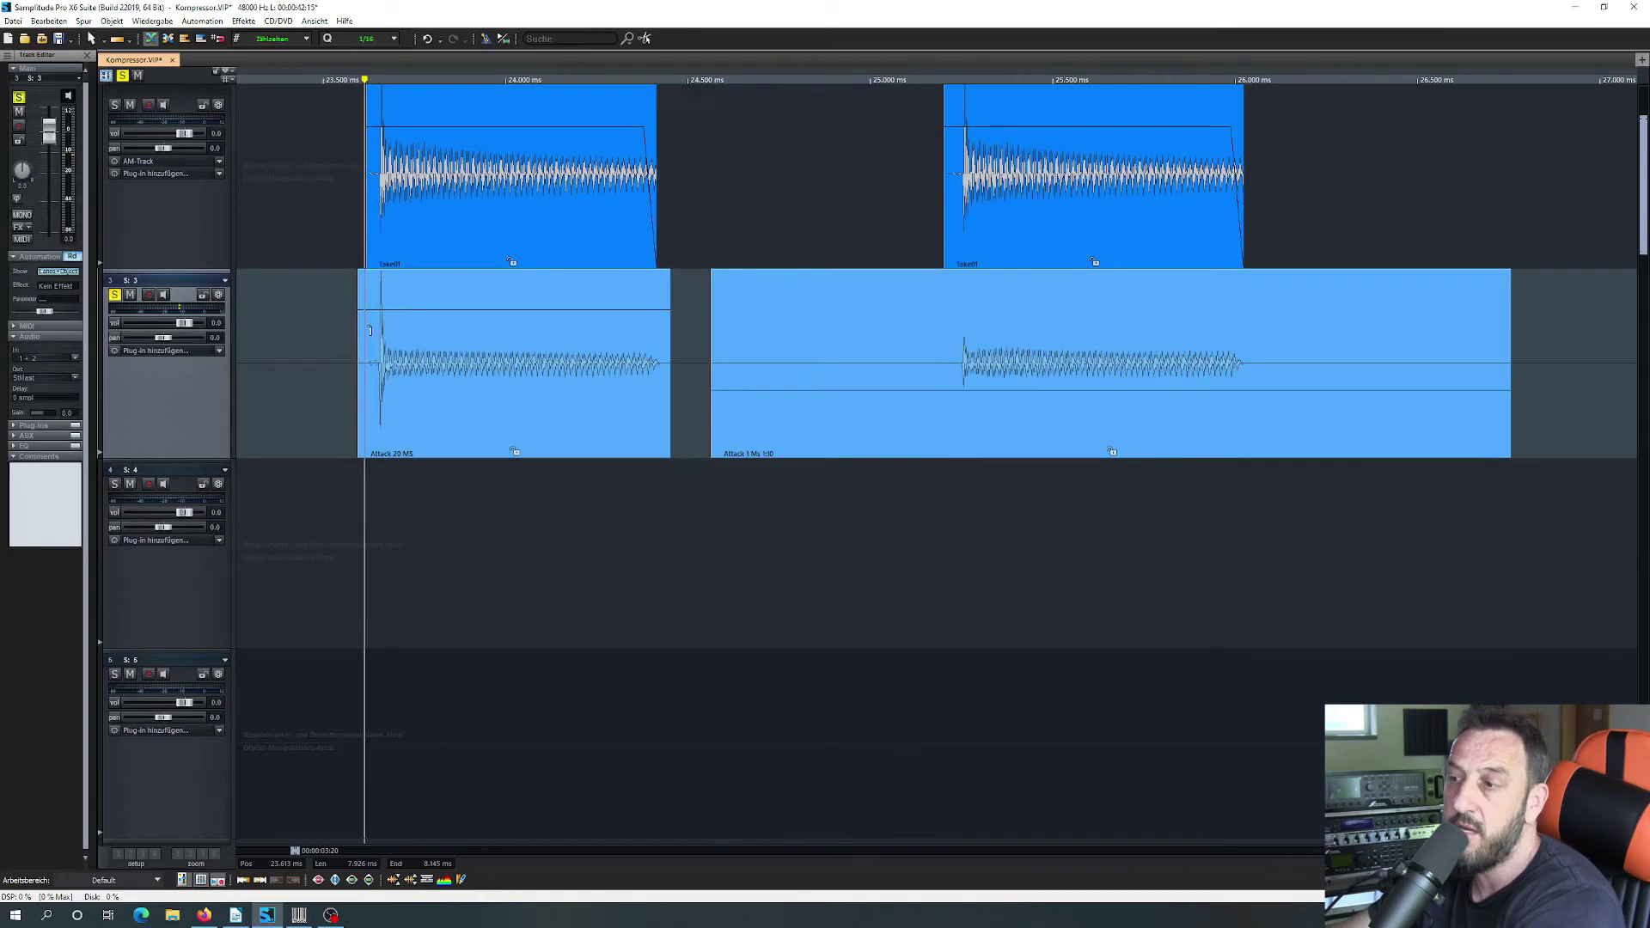
key("space")
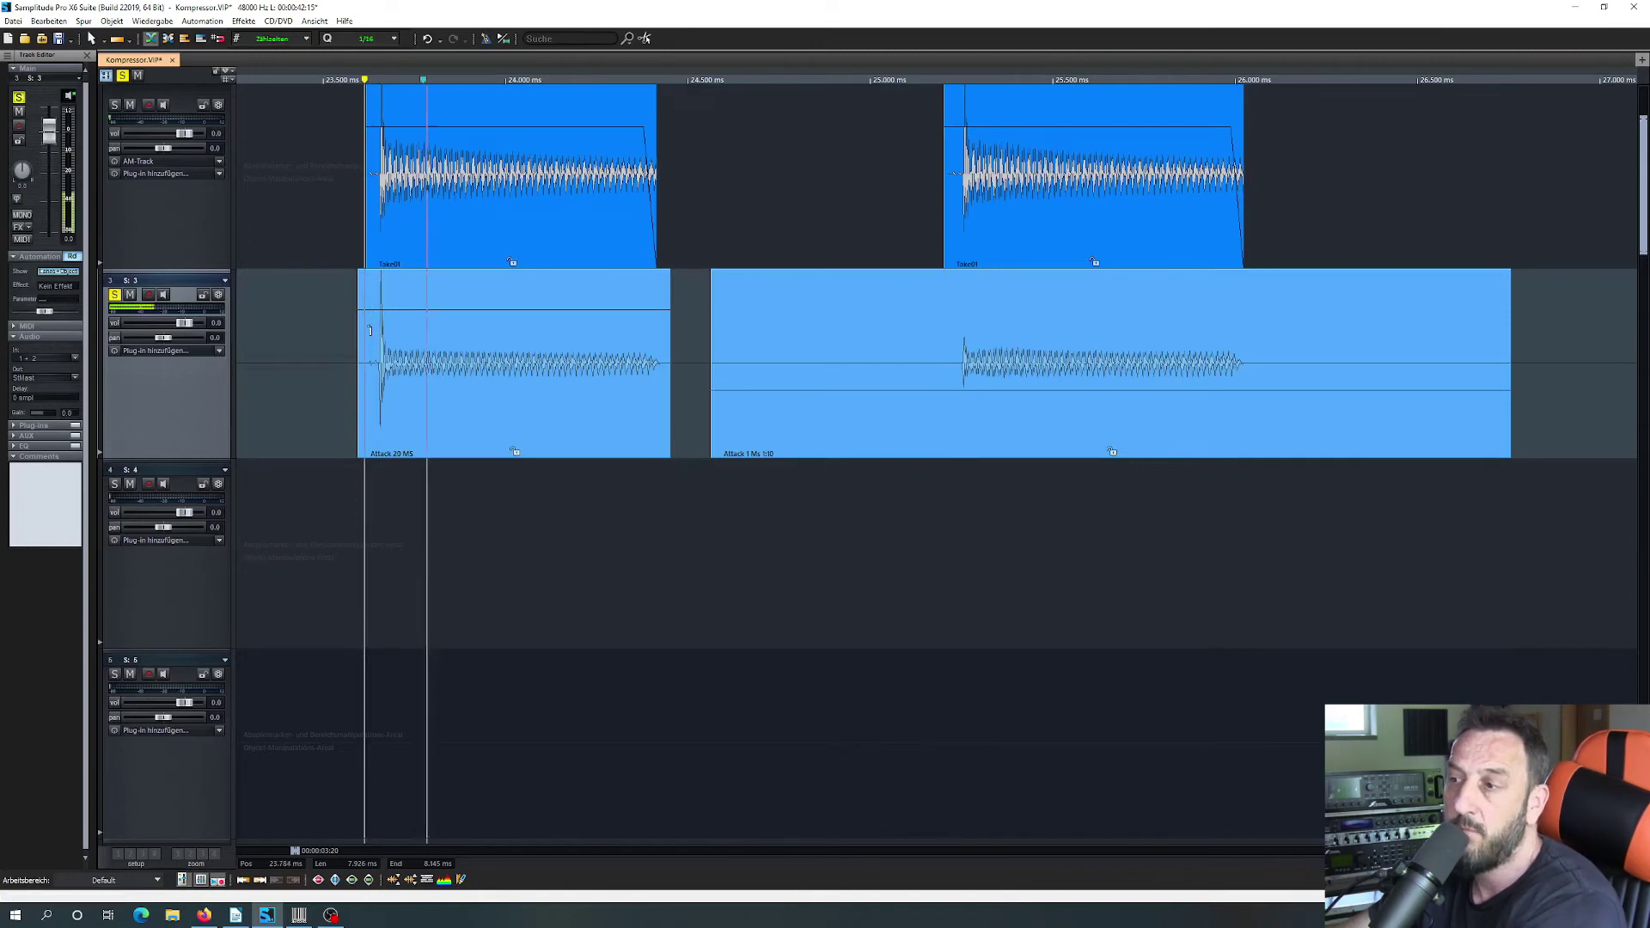
key("space")
key("space")
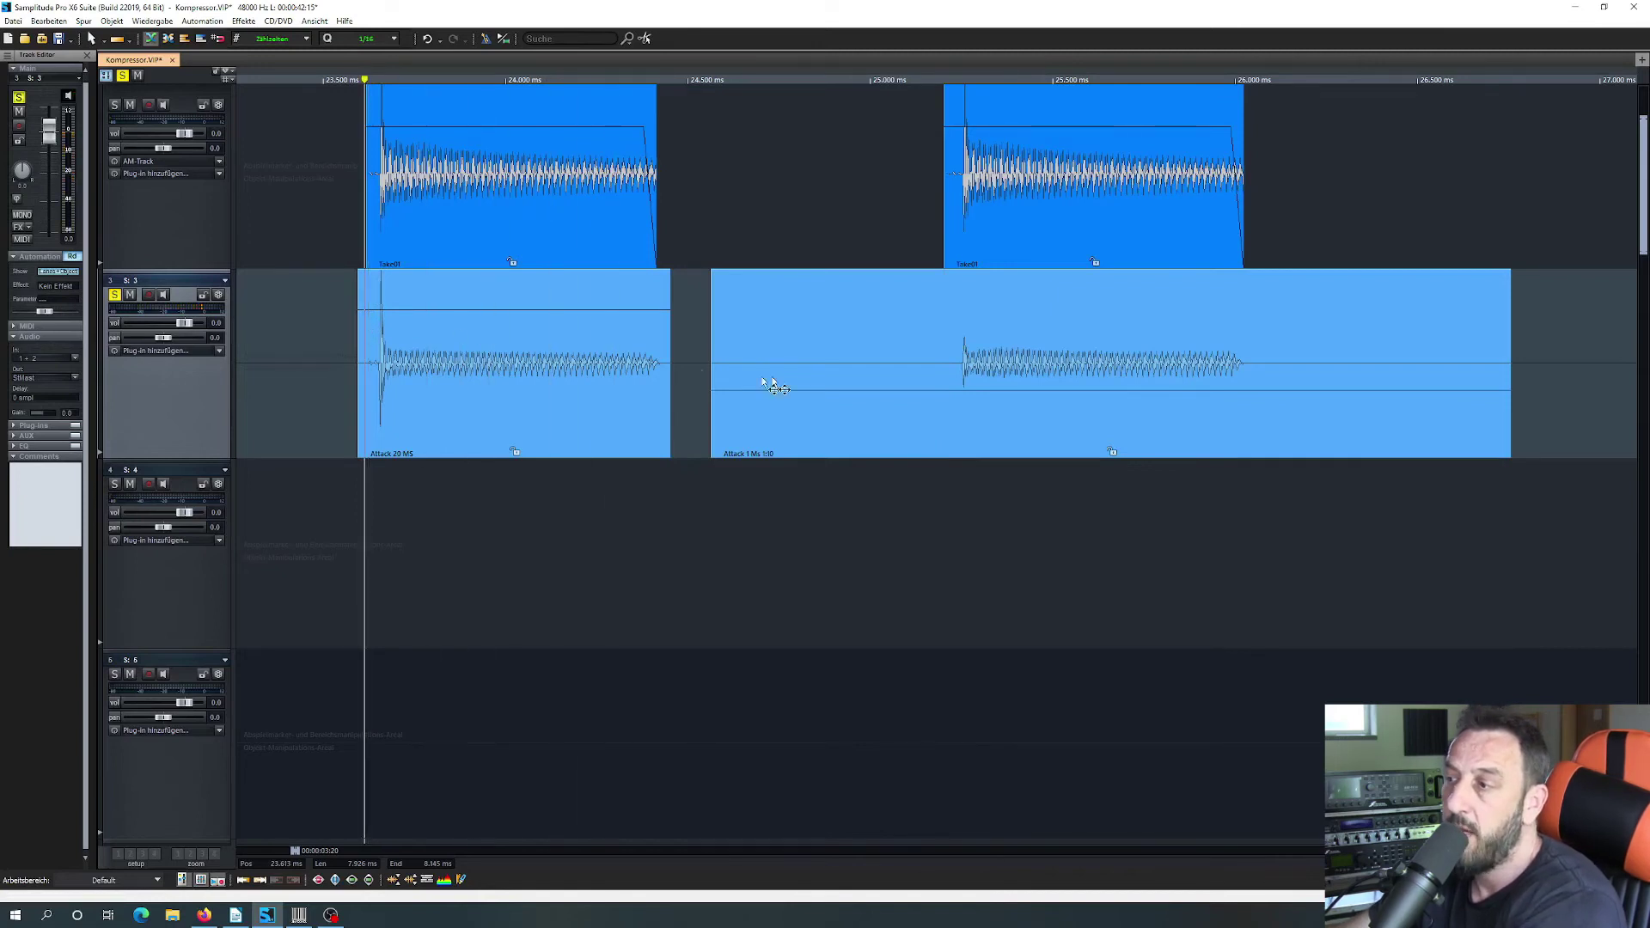
Step: Place the playhead just before the note in the Attack 1 Ms clip and replay it for comparison with the 20 MS clip
left_click(966, 357)
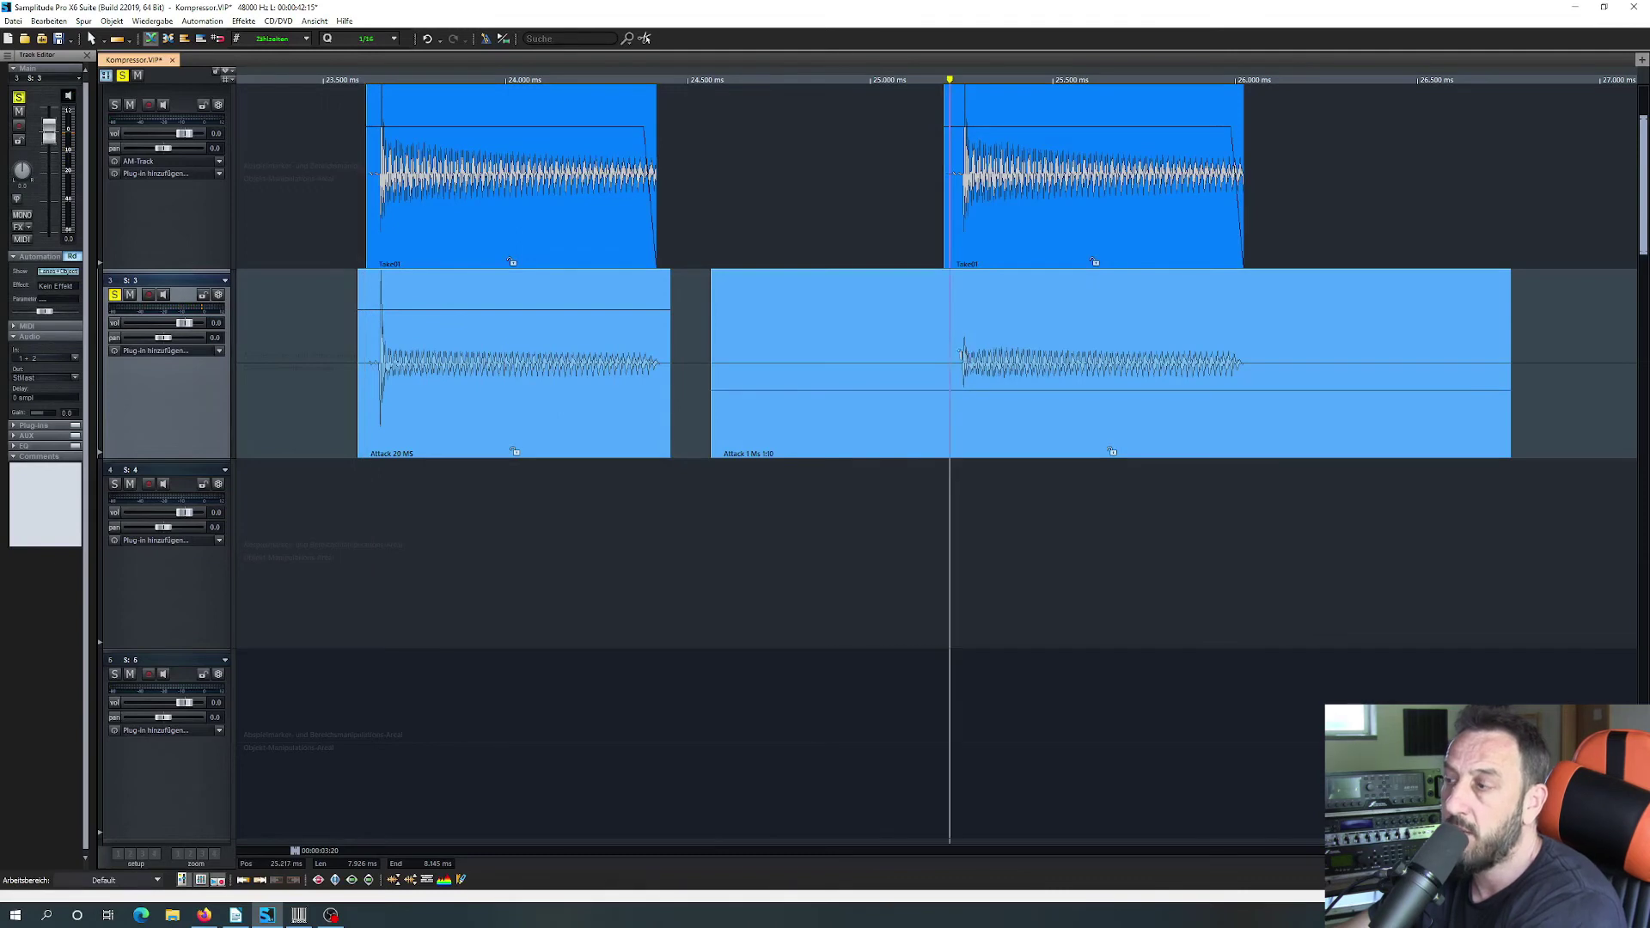
key("space")
key("space")
key("space")
key("space")
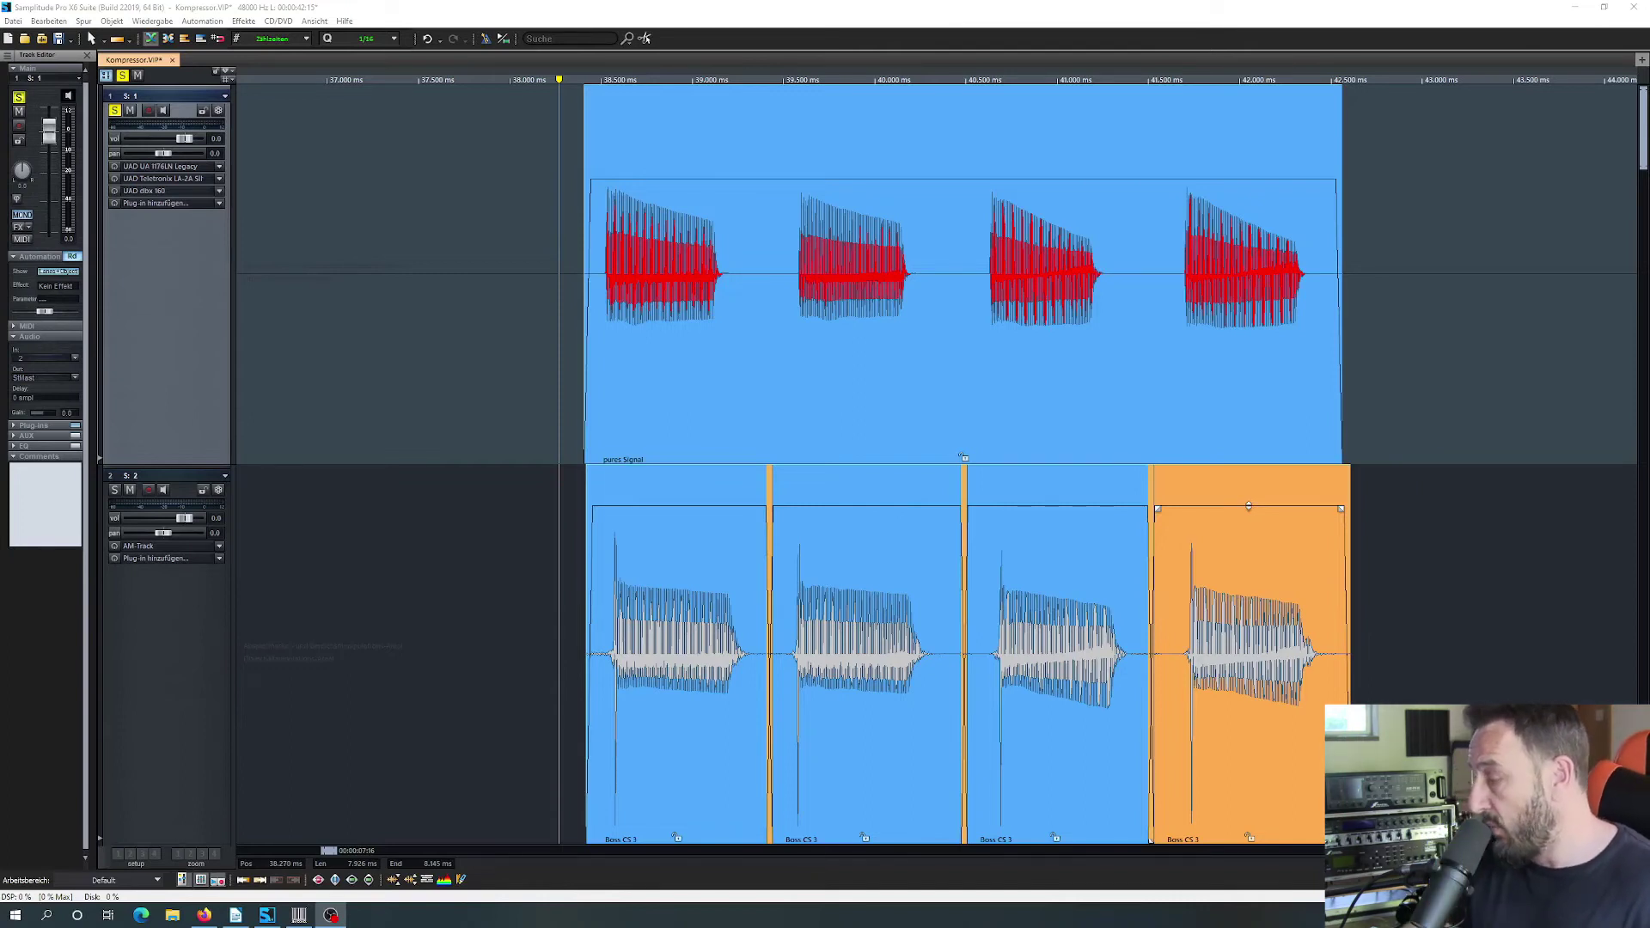
Step: Play the four notes of the unprocessed "pures Signal" clip with track 1 soloed
left_click(574, 13)
key("space")
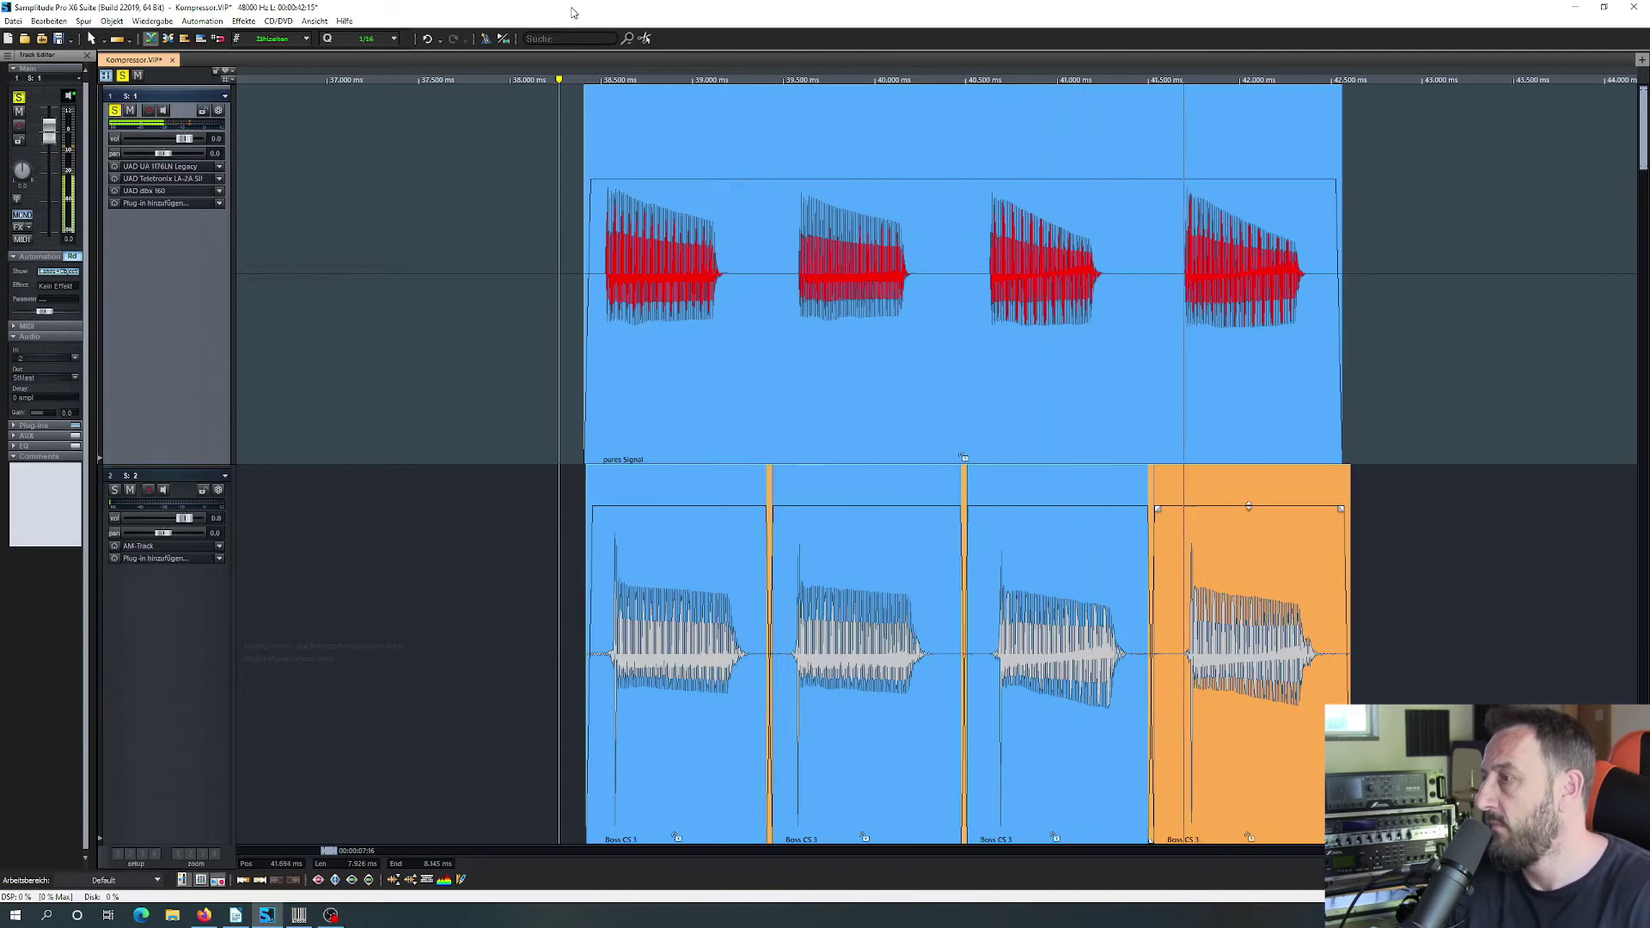
key("space")
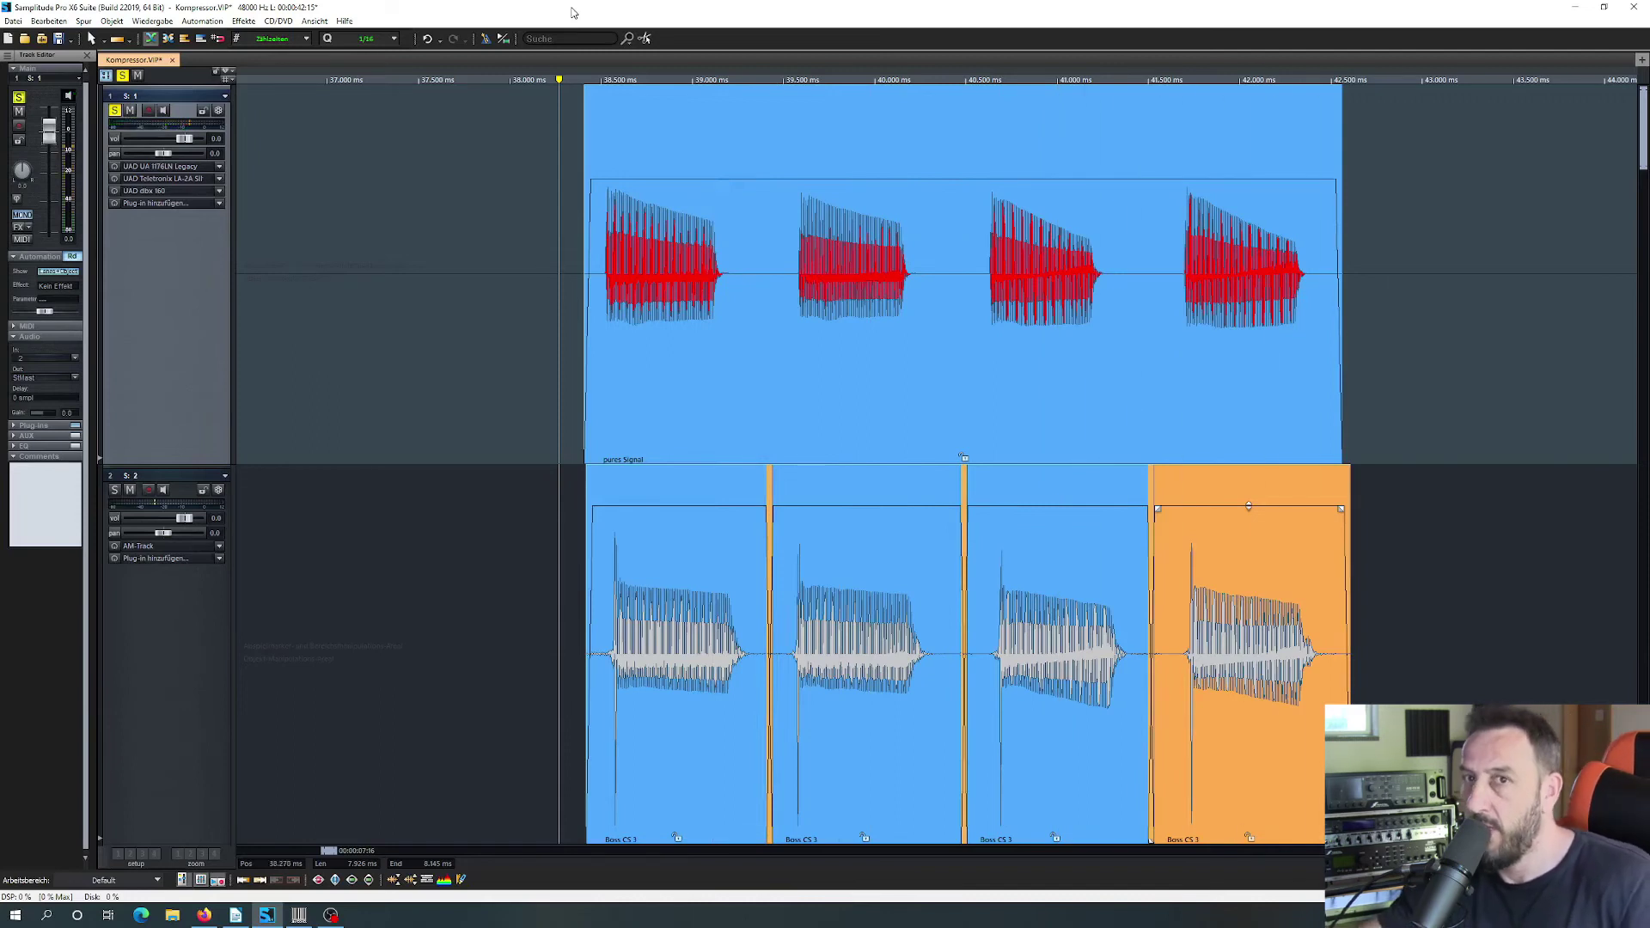
Step: Switch the solo from track 1 to track 2 and play the compressed Boss CS 3 clips
left_click(118, 113)
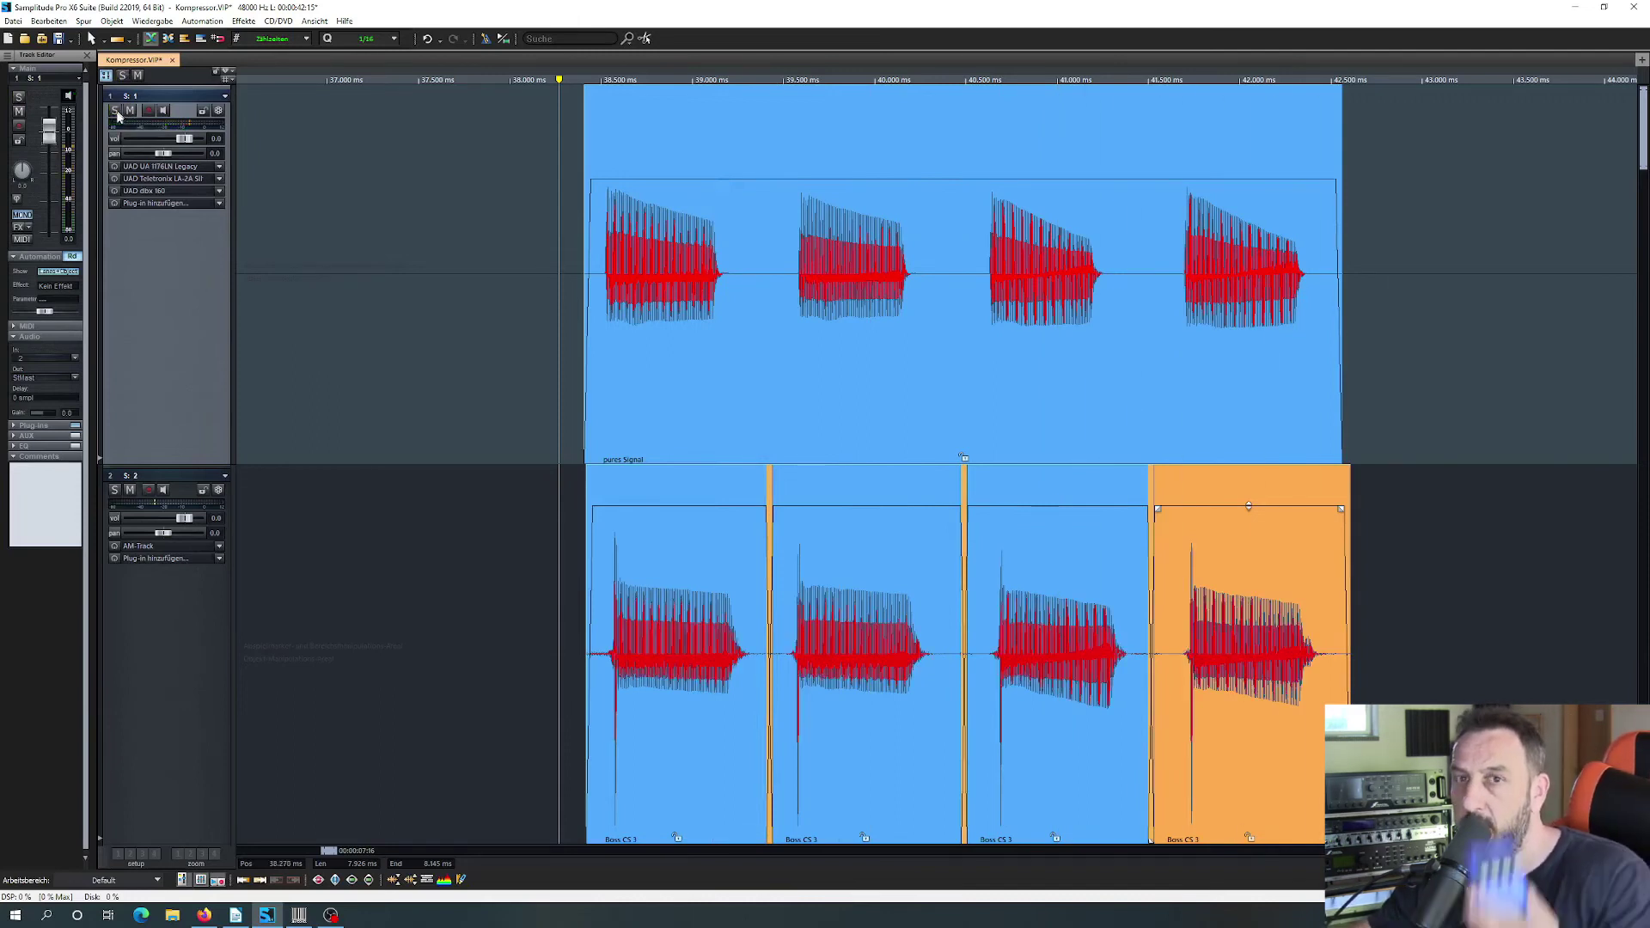
left_click(115, 491)
key("space")
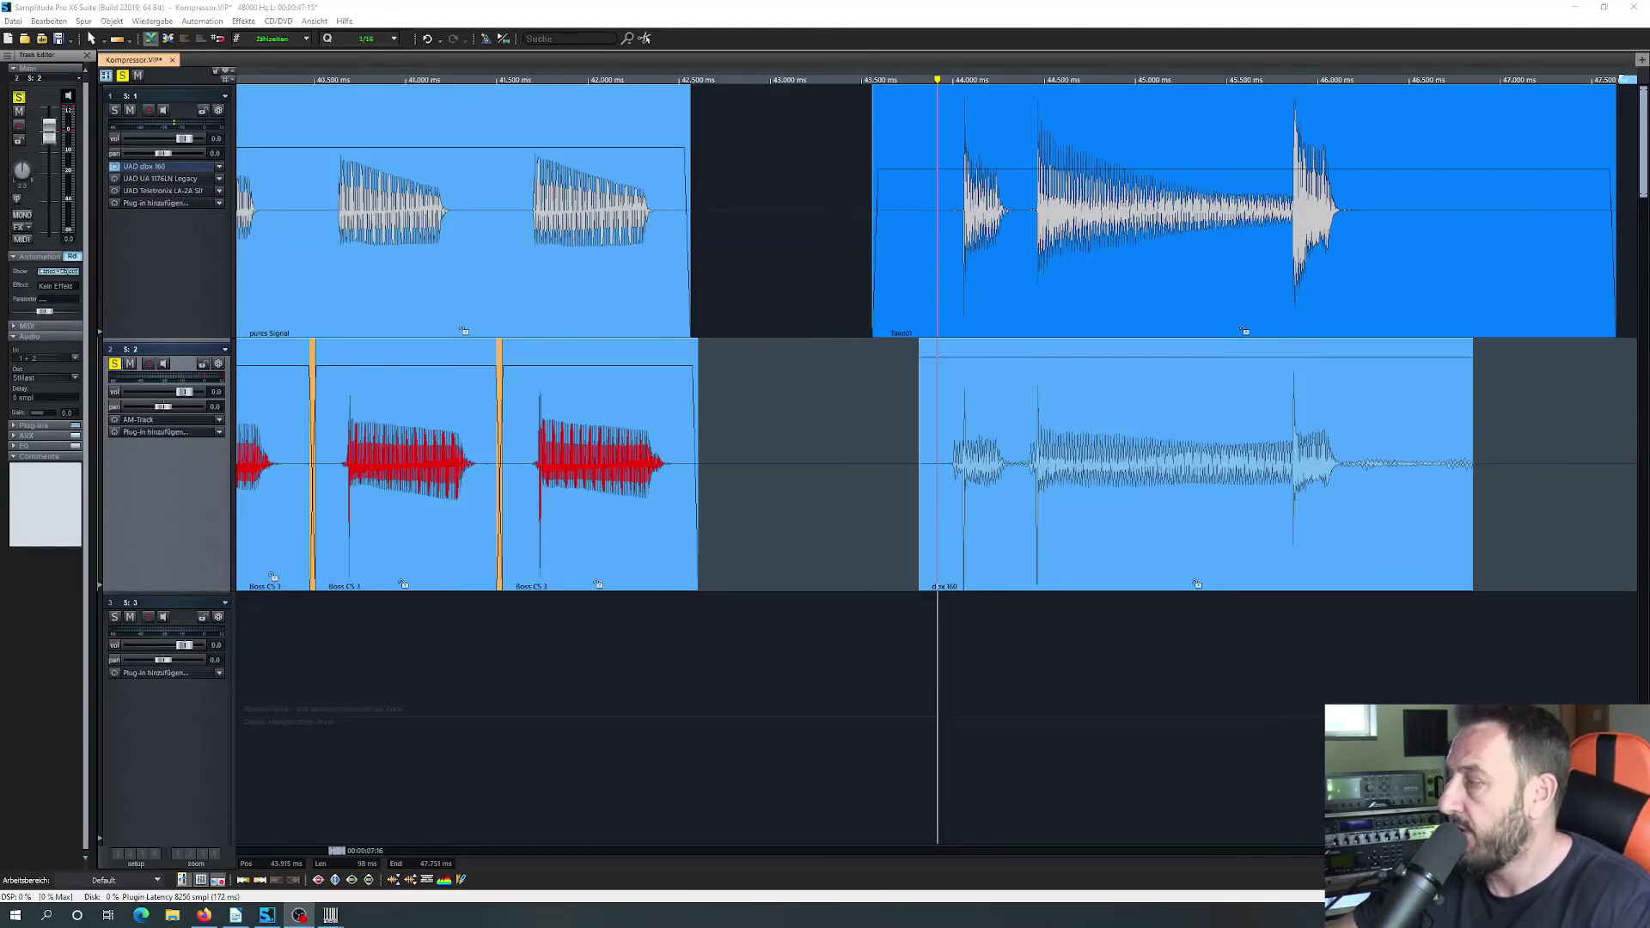
Step: Bring the UAD dbx 160 window into view below the clips, and play the uncompressed phrase from 43.915 s with track 1 soloed
left_click_drag(1649, 576, 1070, 535)
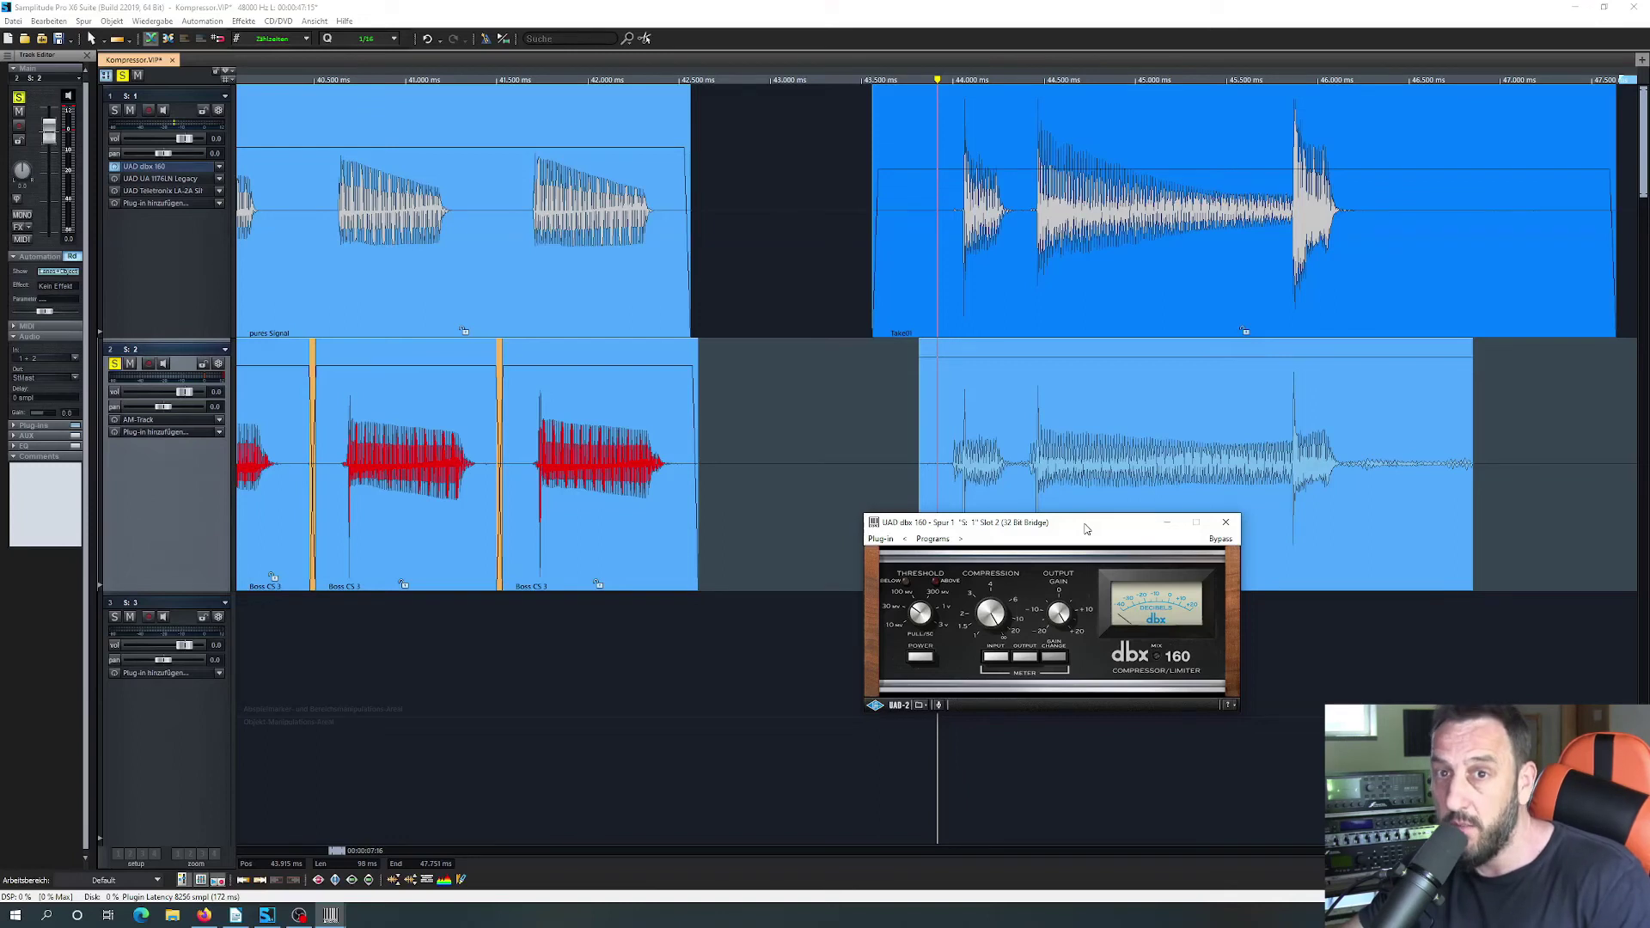
left_click_drag(1085, 526, 1229, 631)
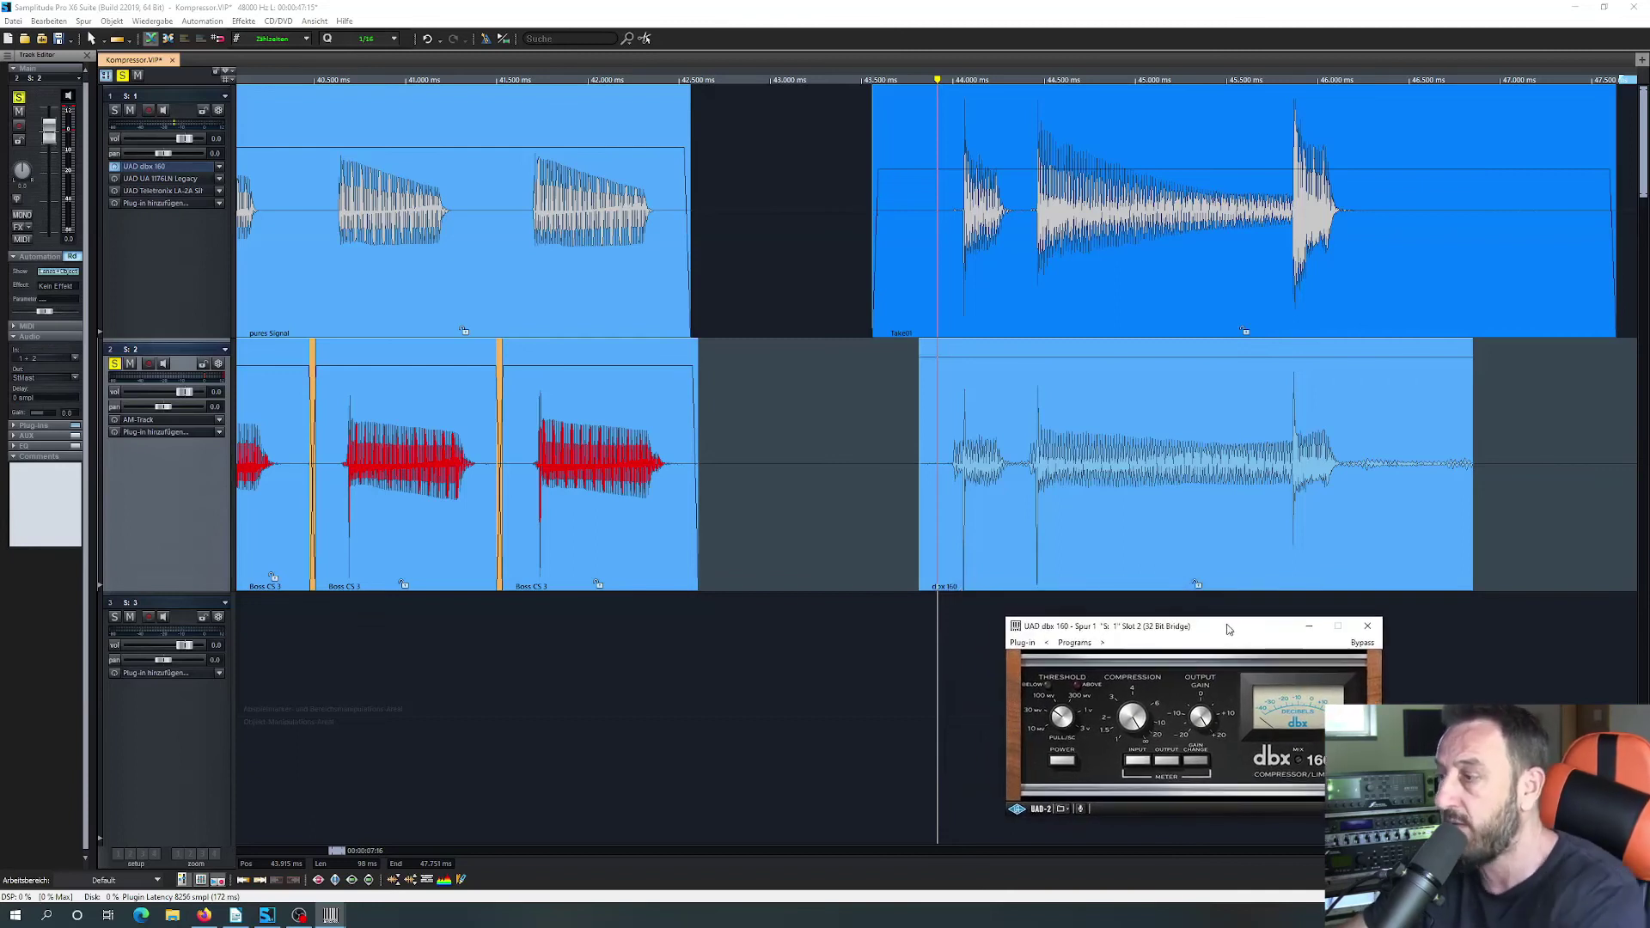
left_click(115, 111)
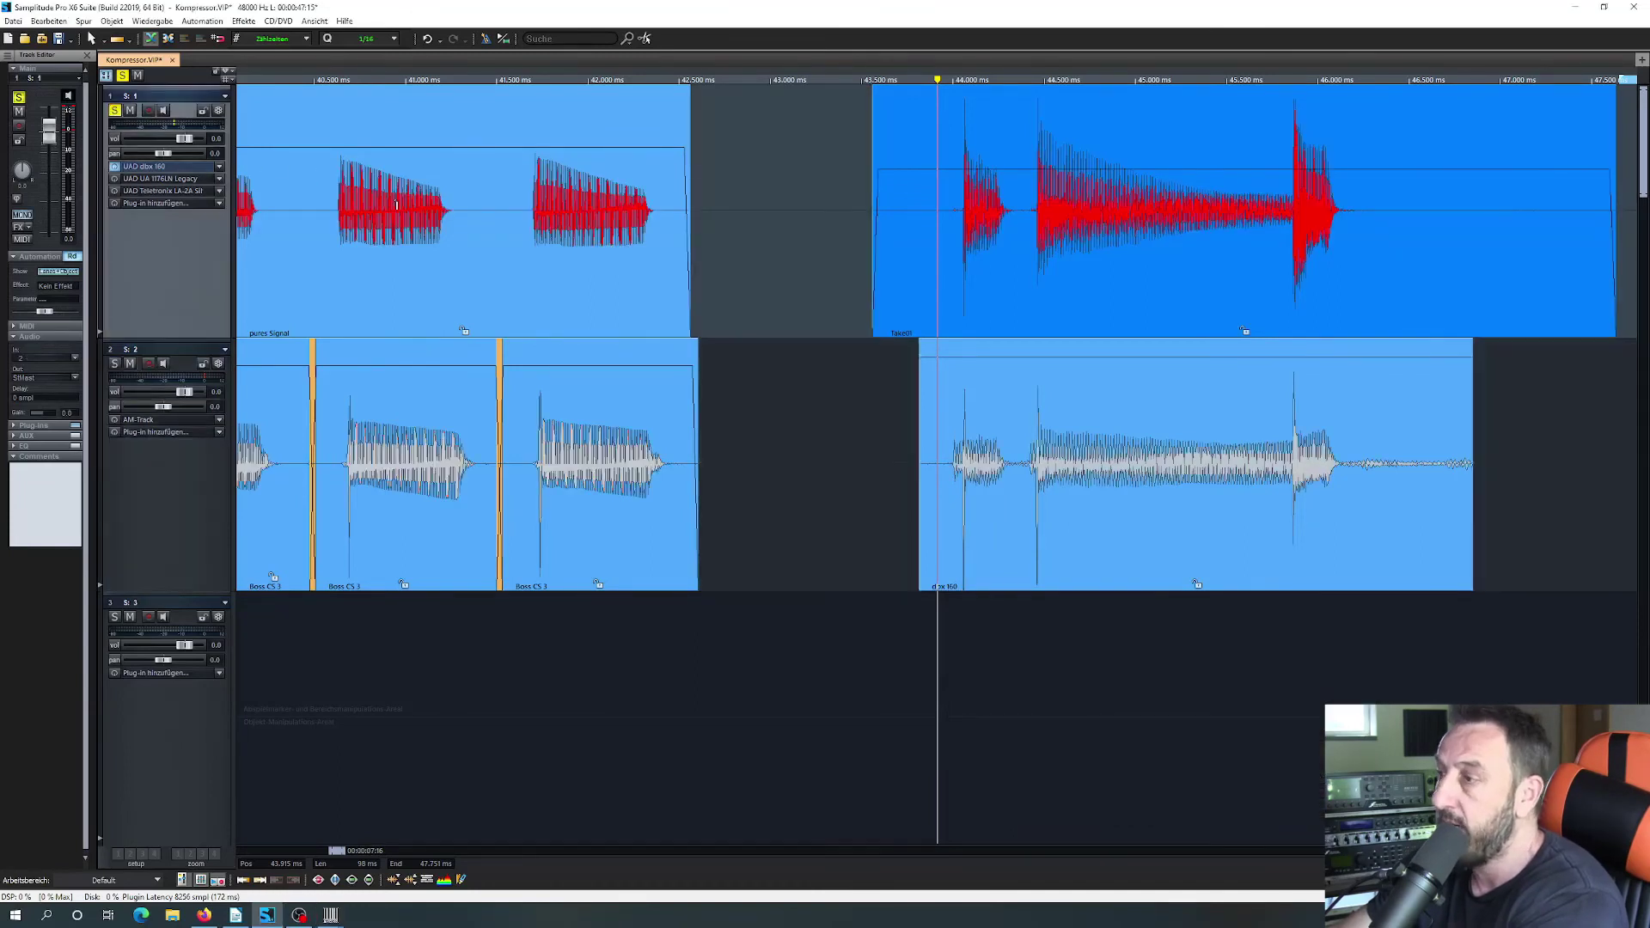
key("space")
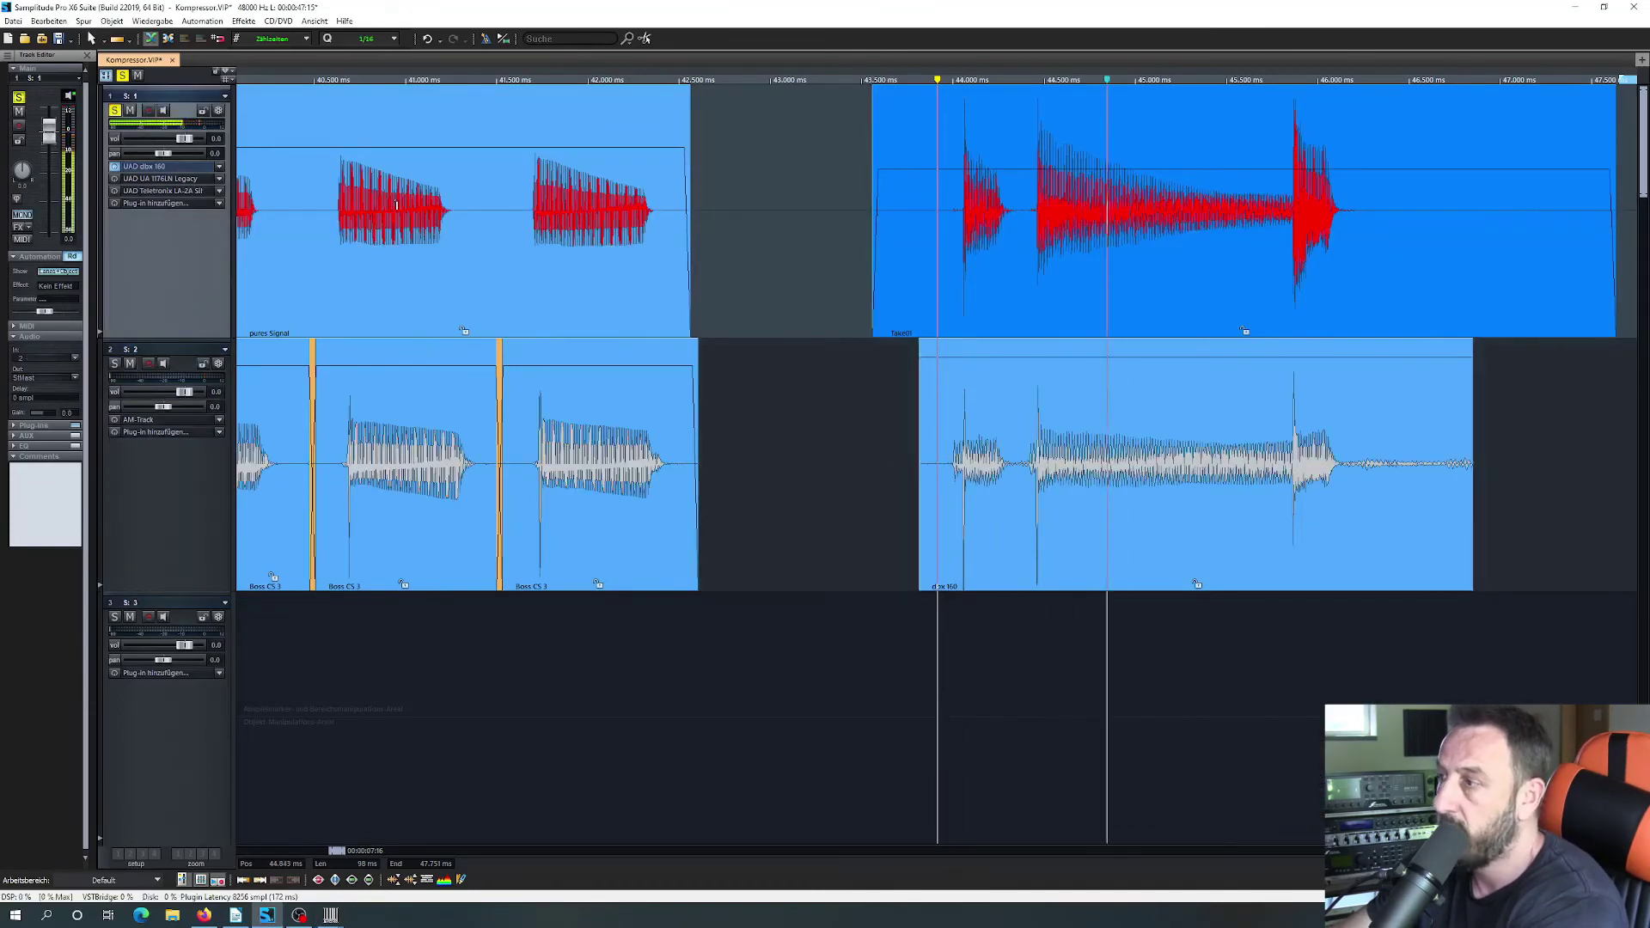
key("space")
key("space")
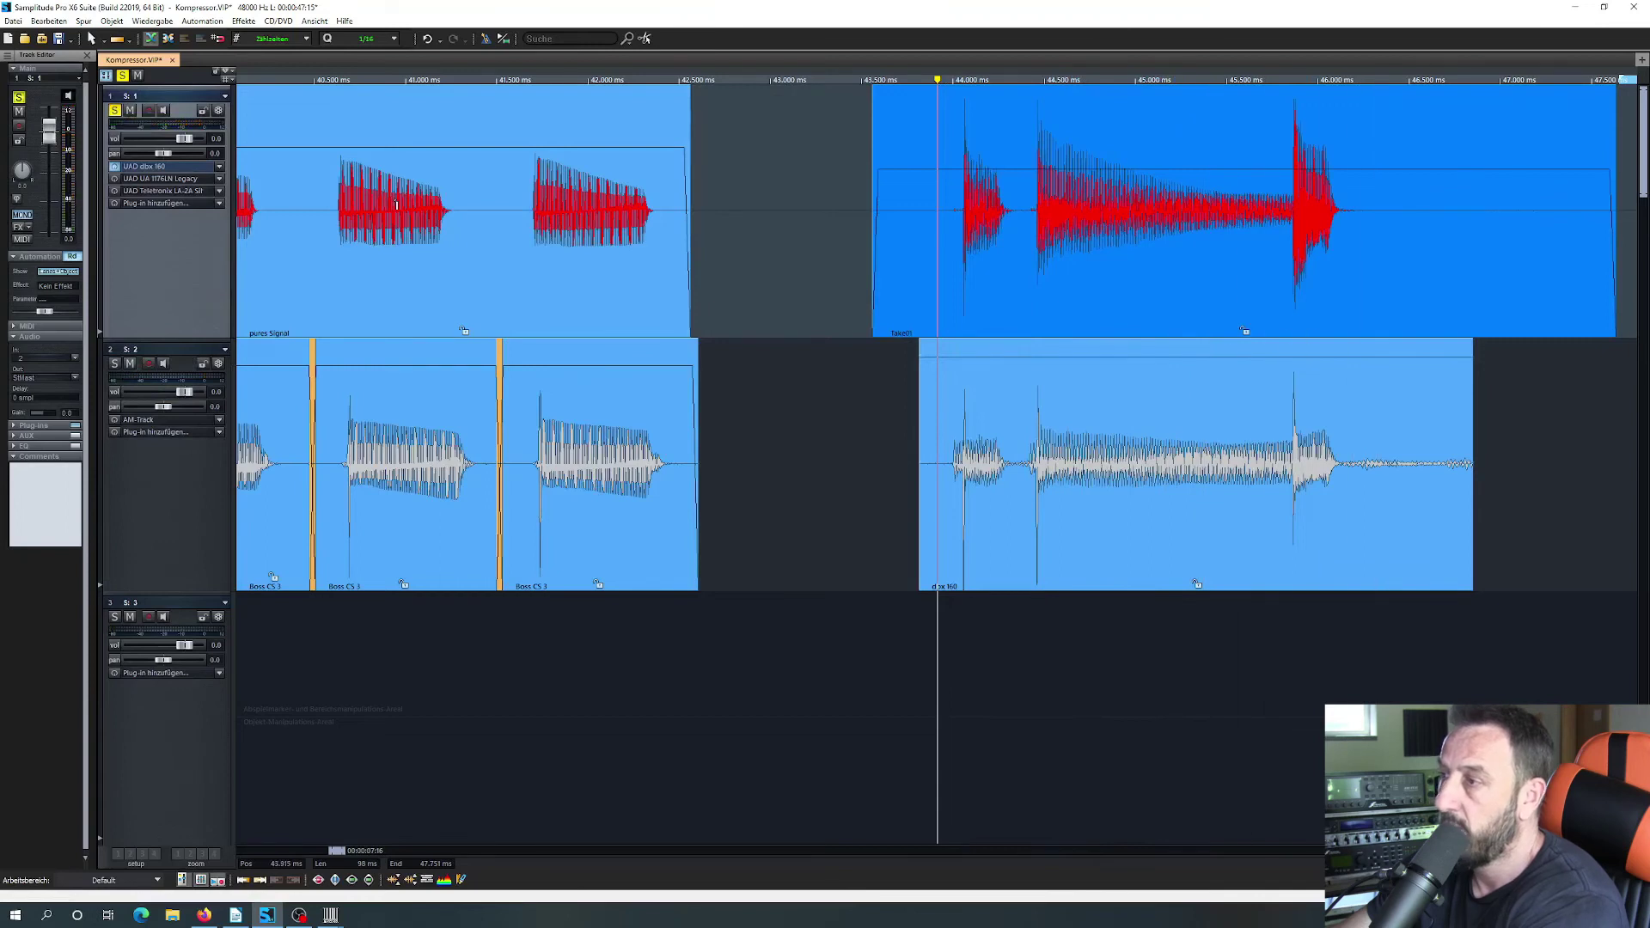
Step: Switch the solo from track 1 to track 2 and play the phrase compressed with the dbx 160
left_click(115, 111)
left_click(116, 365)
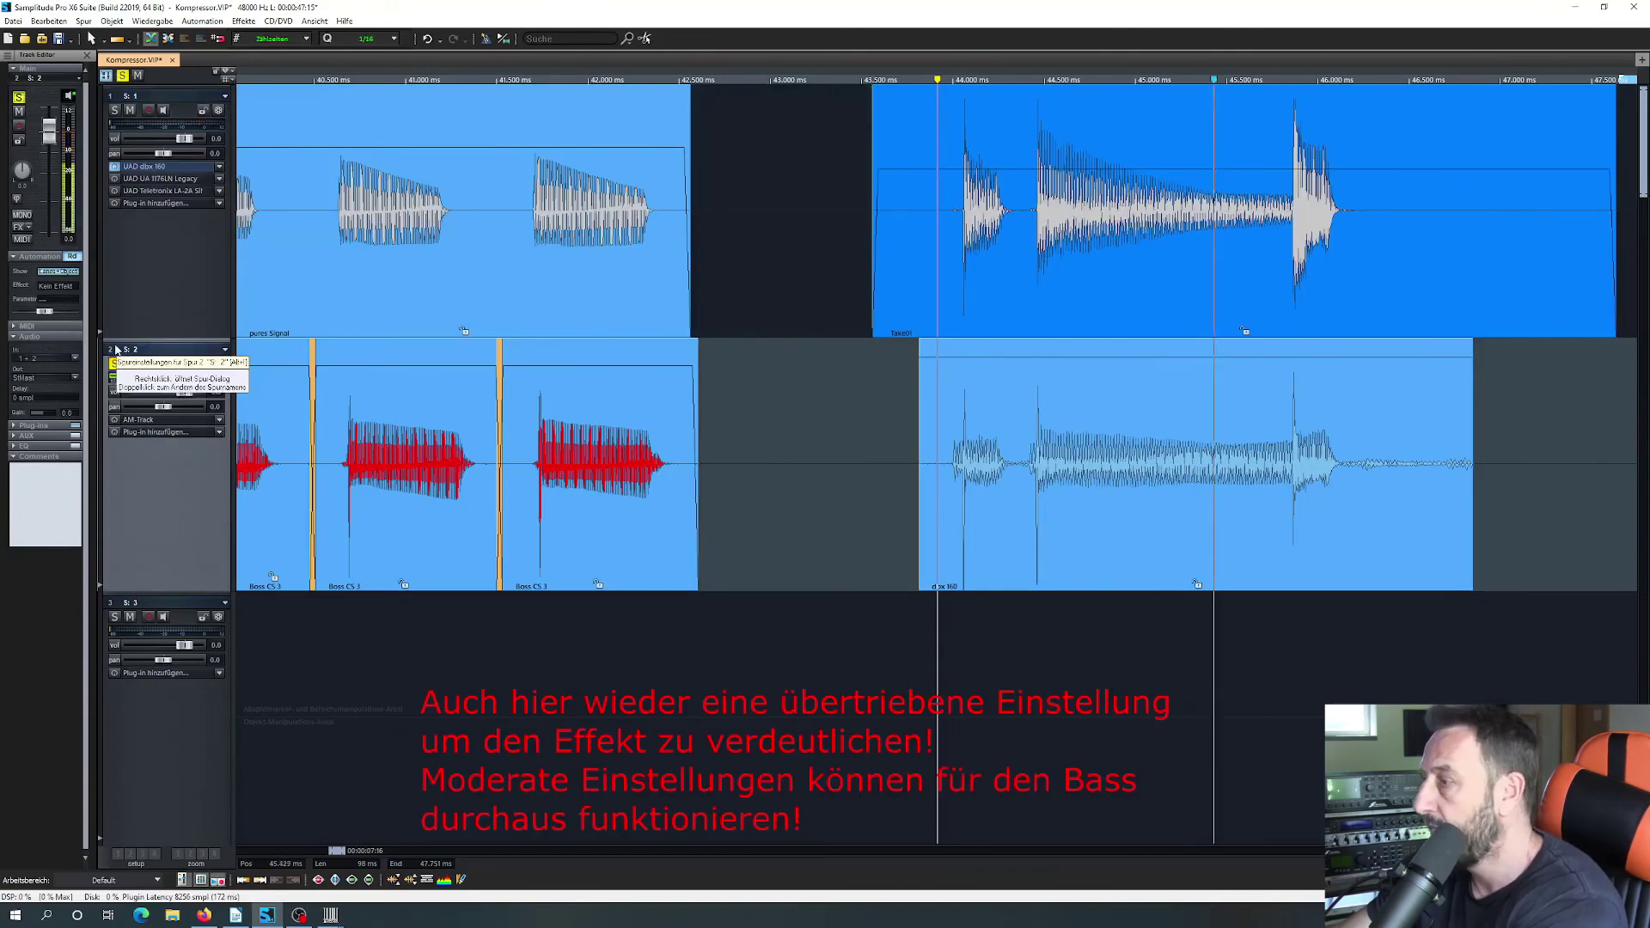
key("space")
key("space")
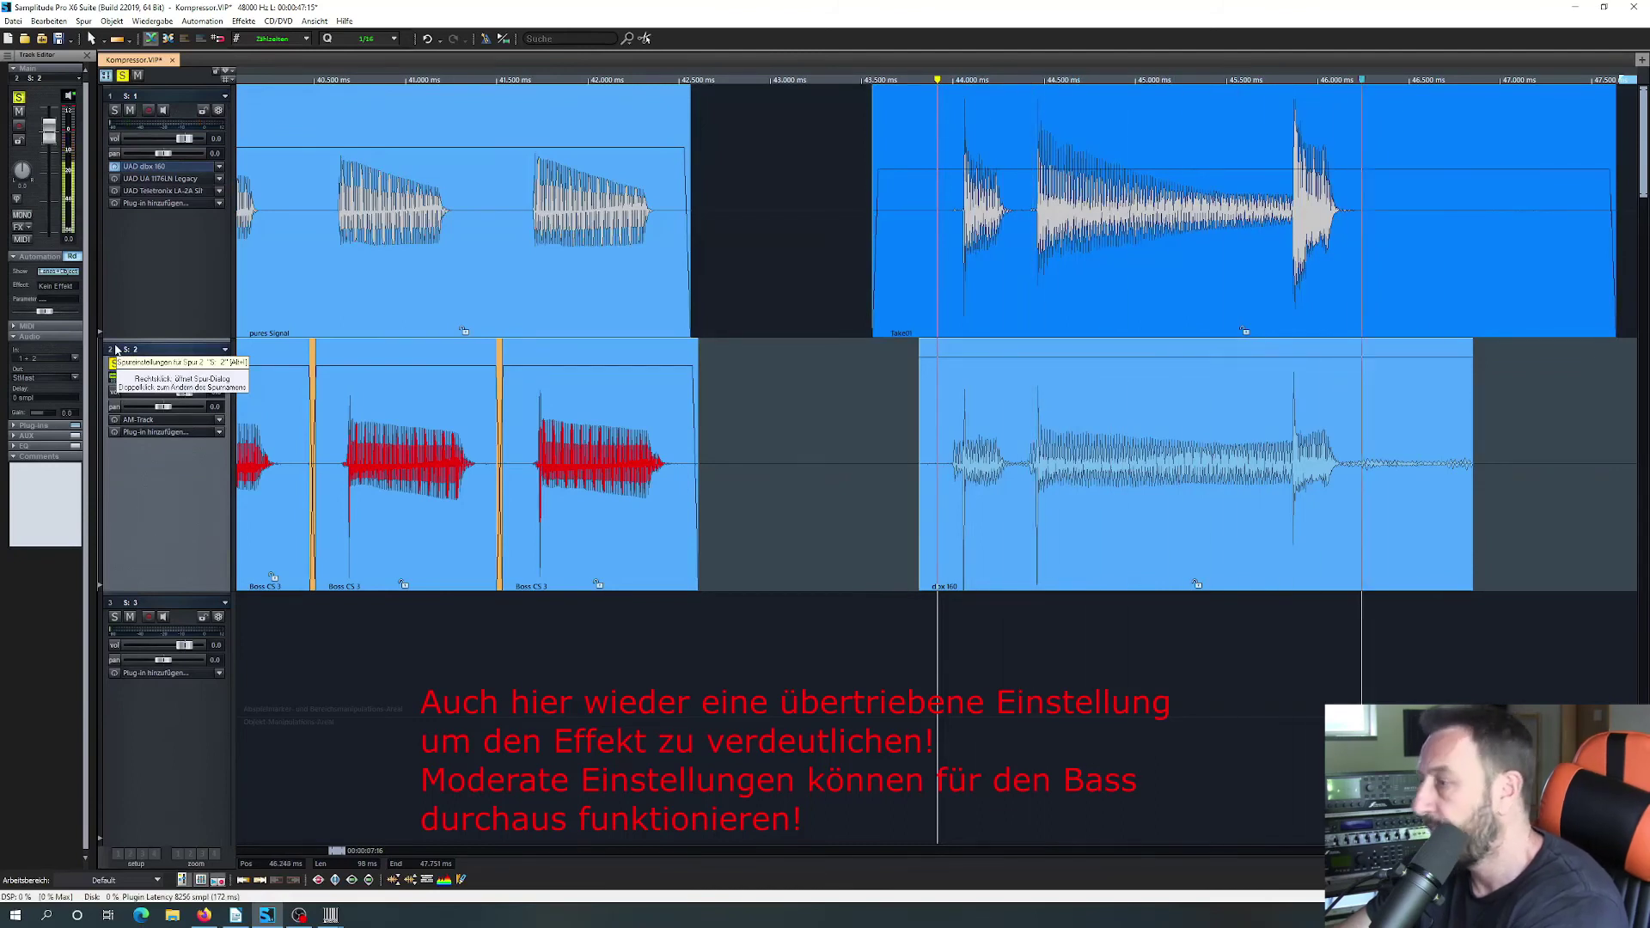
key("space")
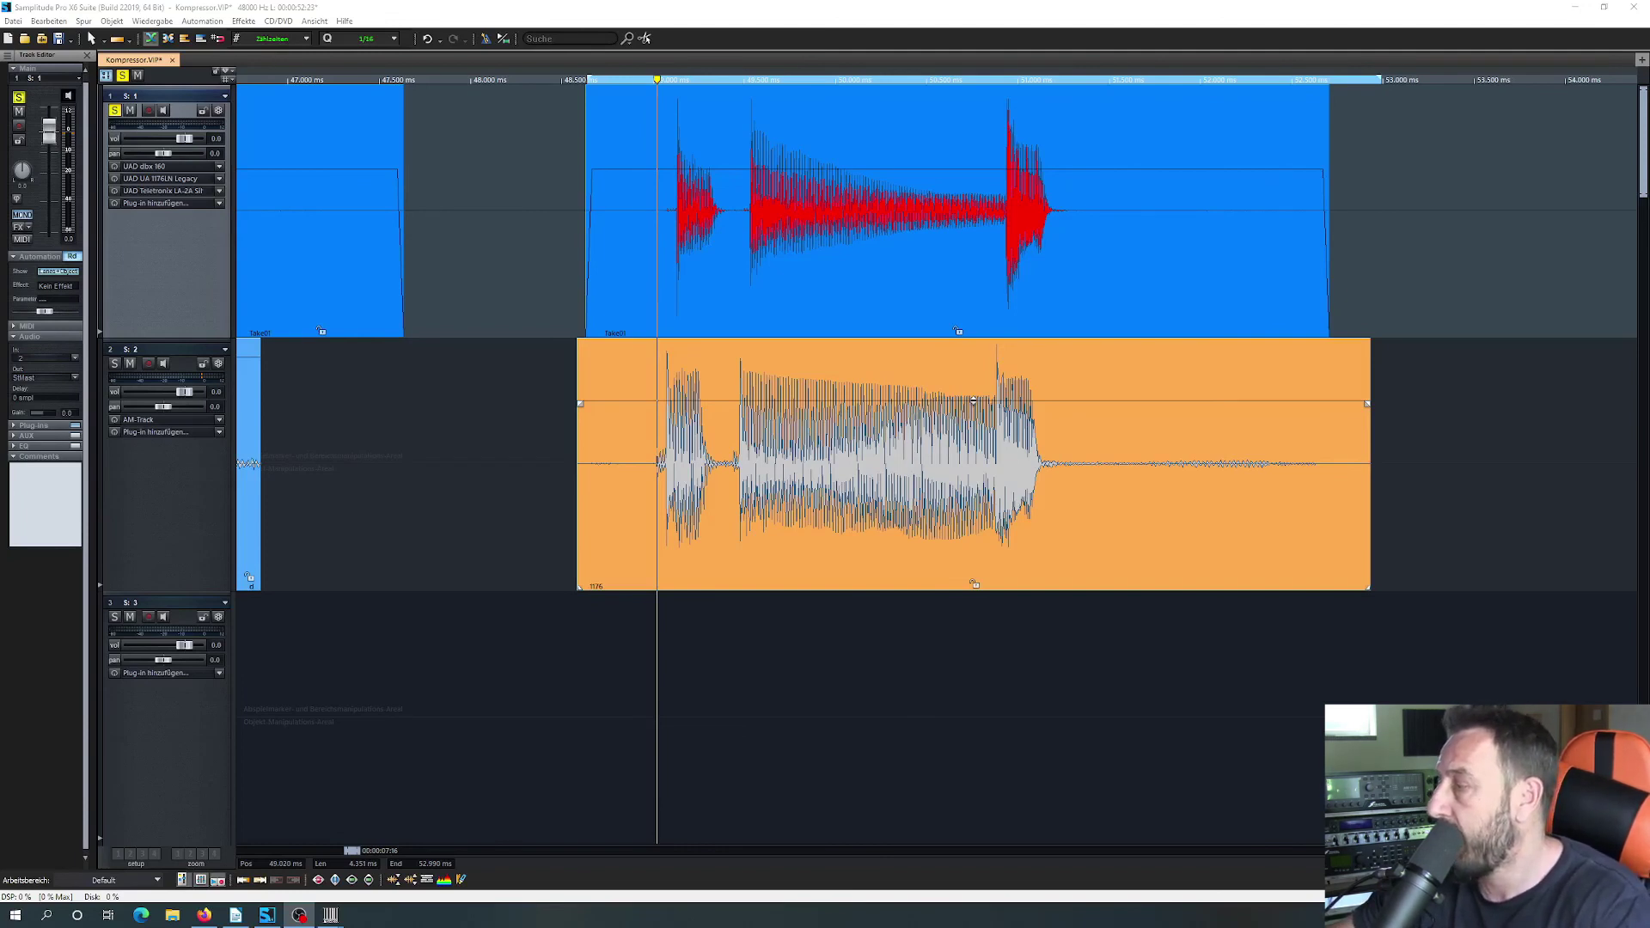
Step: Bring the UAD UA 1176LN Legacy window into view below the clips, and play the uncompressed phrase on track 1 from 48.785 s
left_click_drag(1344, 634, 918, 594)
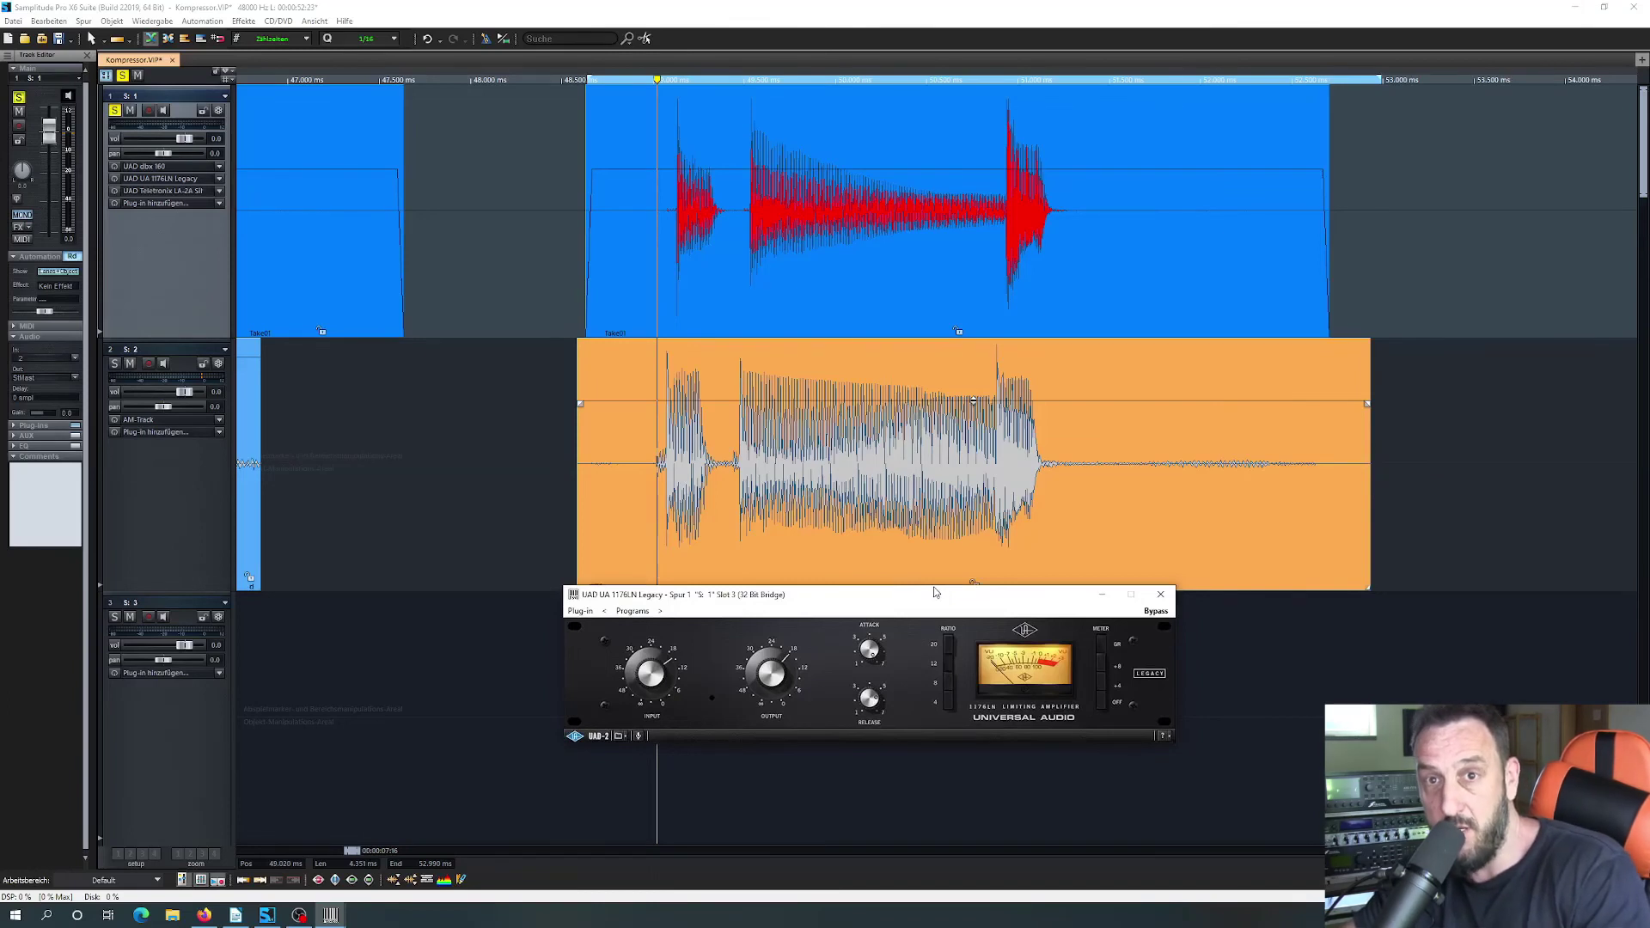
left_click_drag(935, 593, 1102, 677)
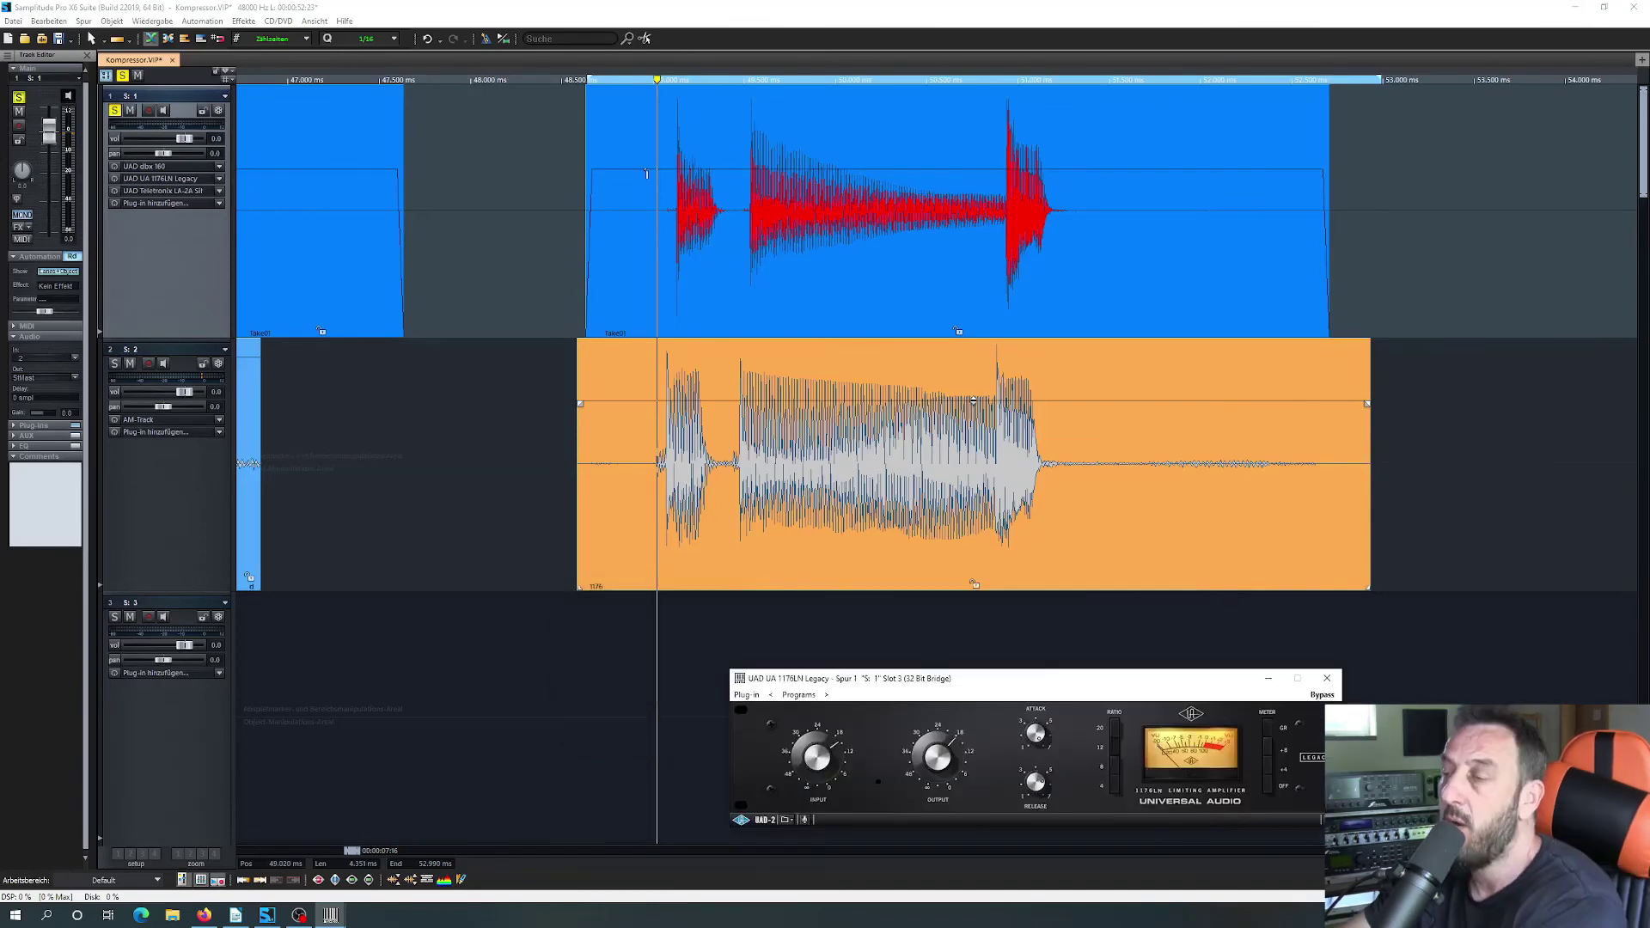
left_click(614, 80)
key("space")
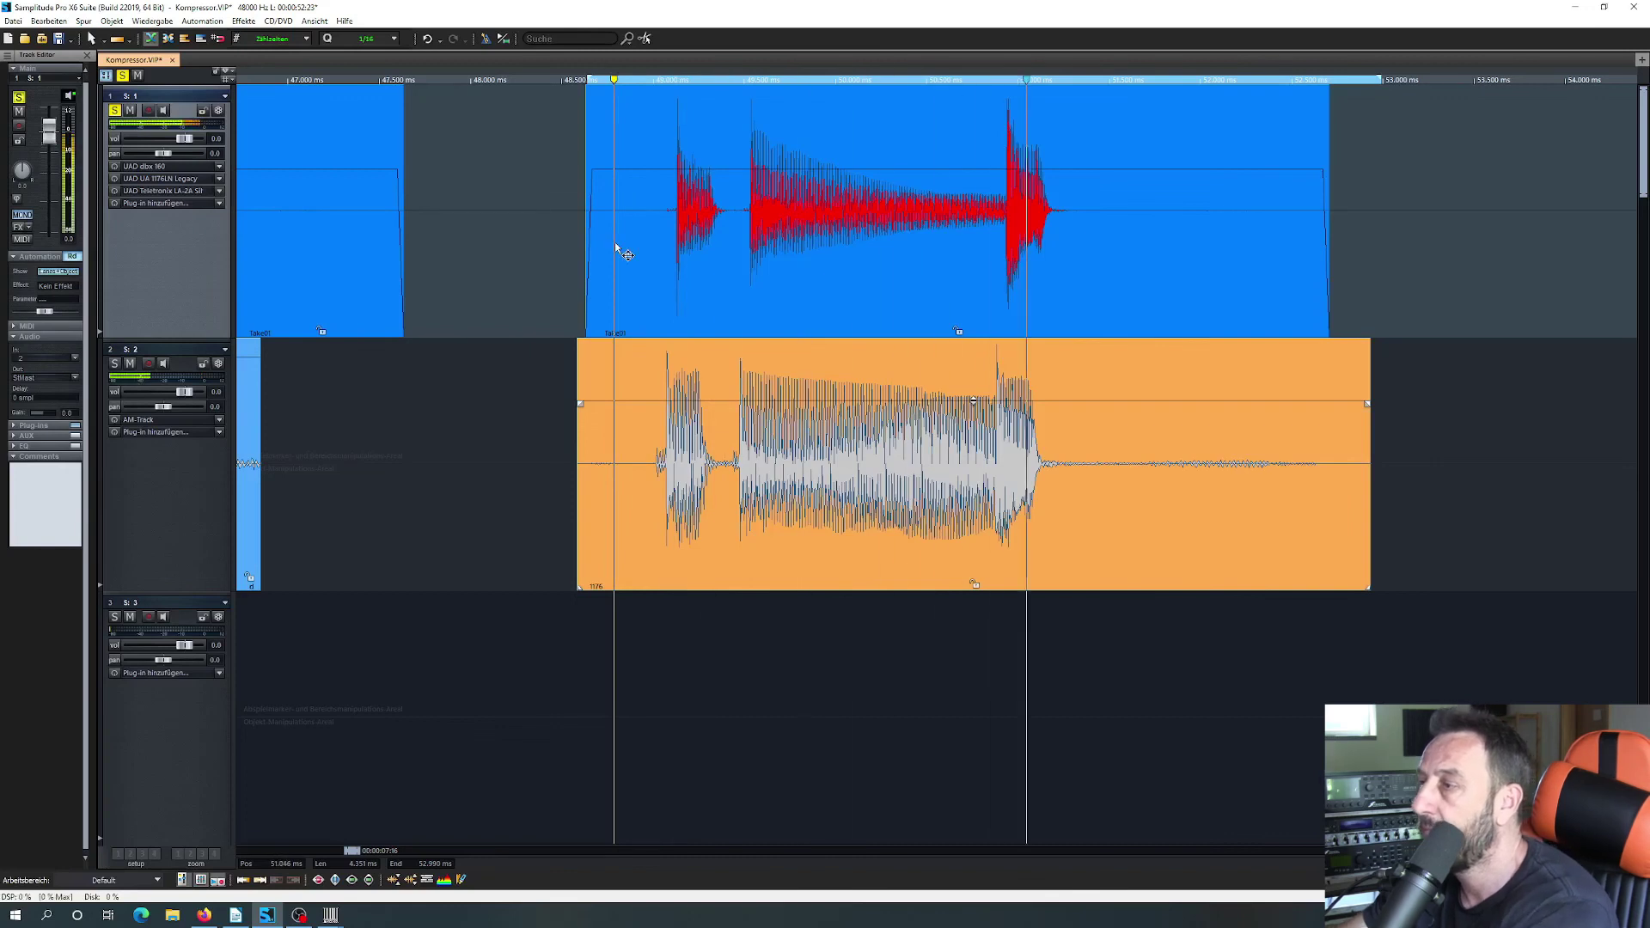
key("space")
key("space")
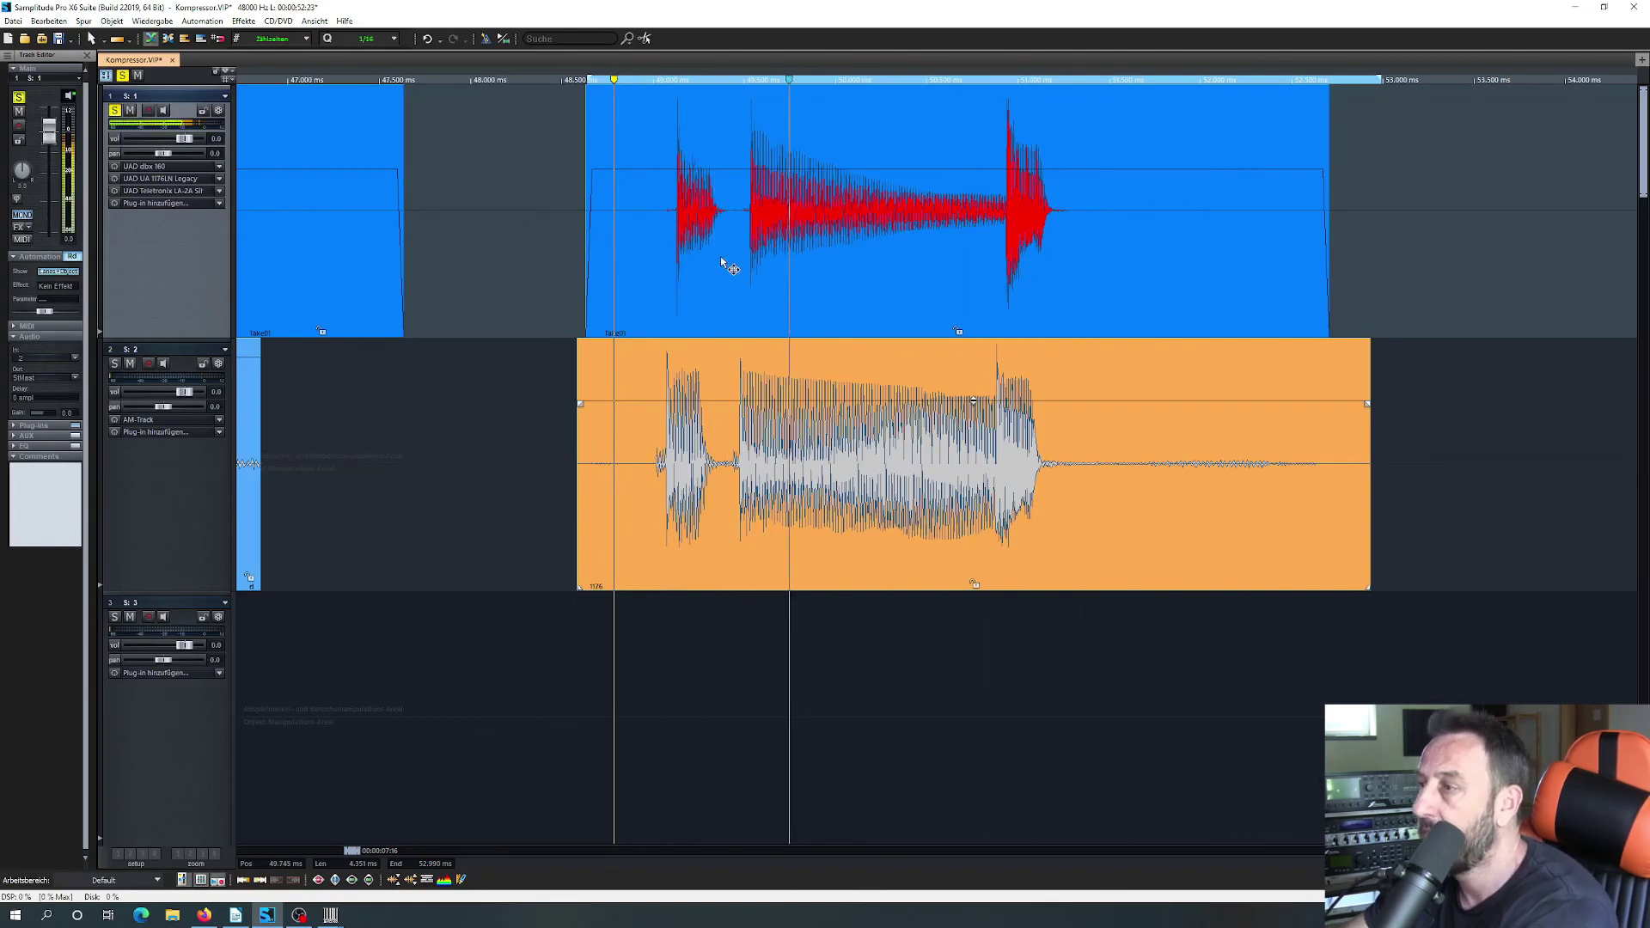
key("space")
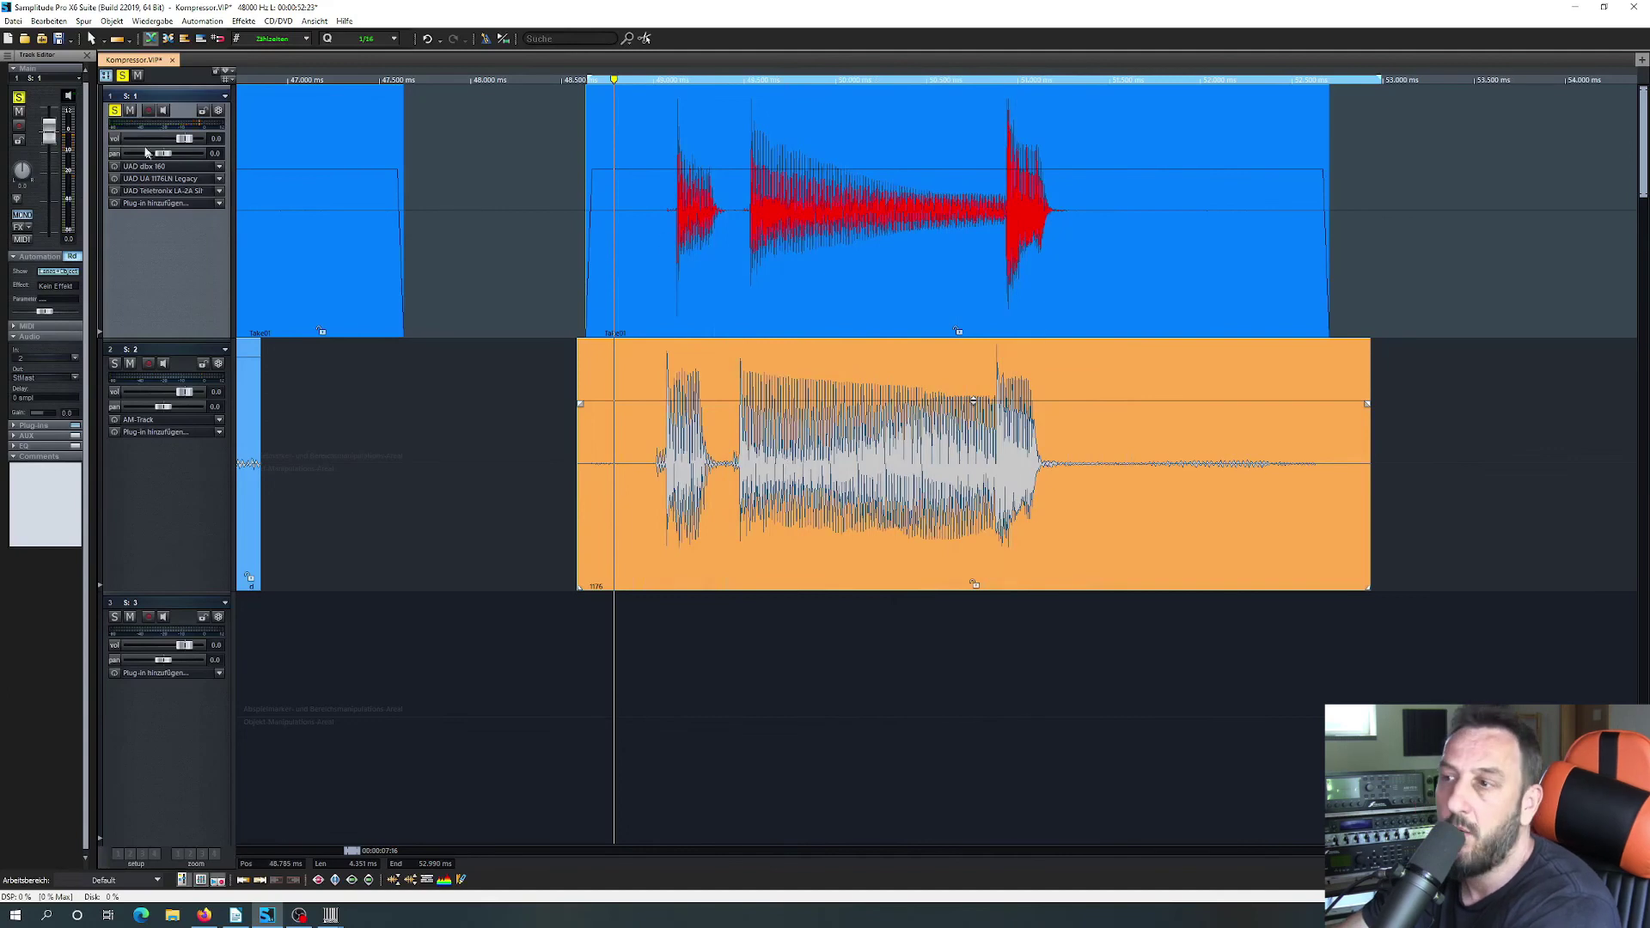
Step: Switch the solo from track 1 to track 2 and play the phrase compressed with the 1176
left_click(114, 110)
left_click(115, 364)
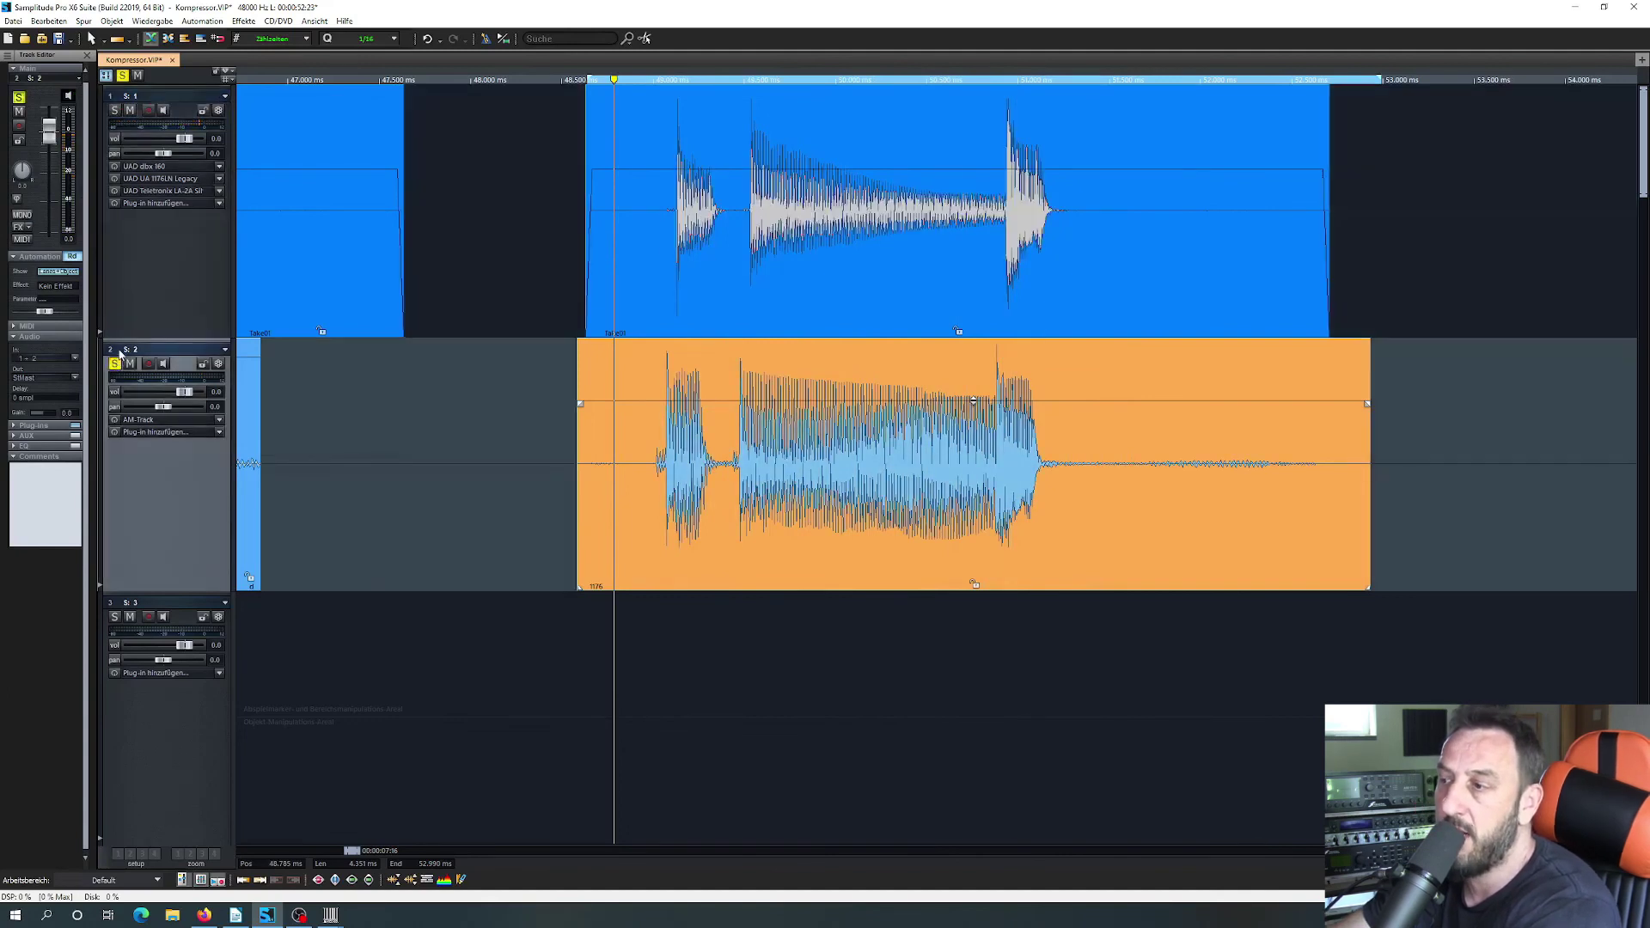
key("space")
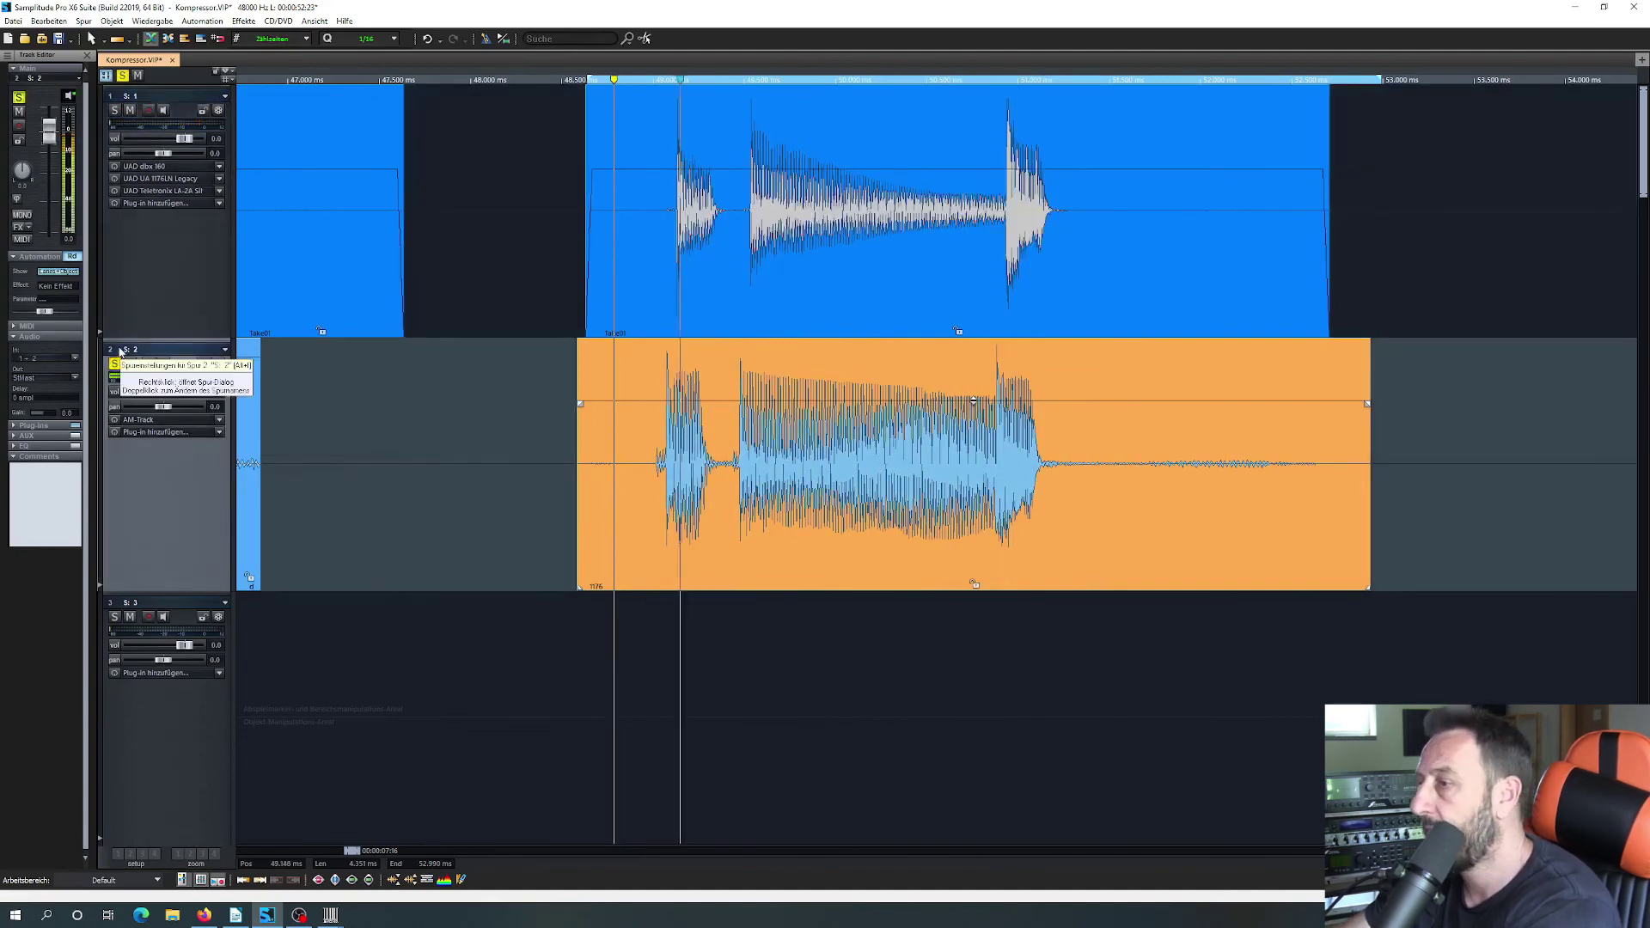
key("space")
key("space")
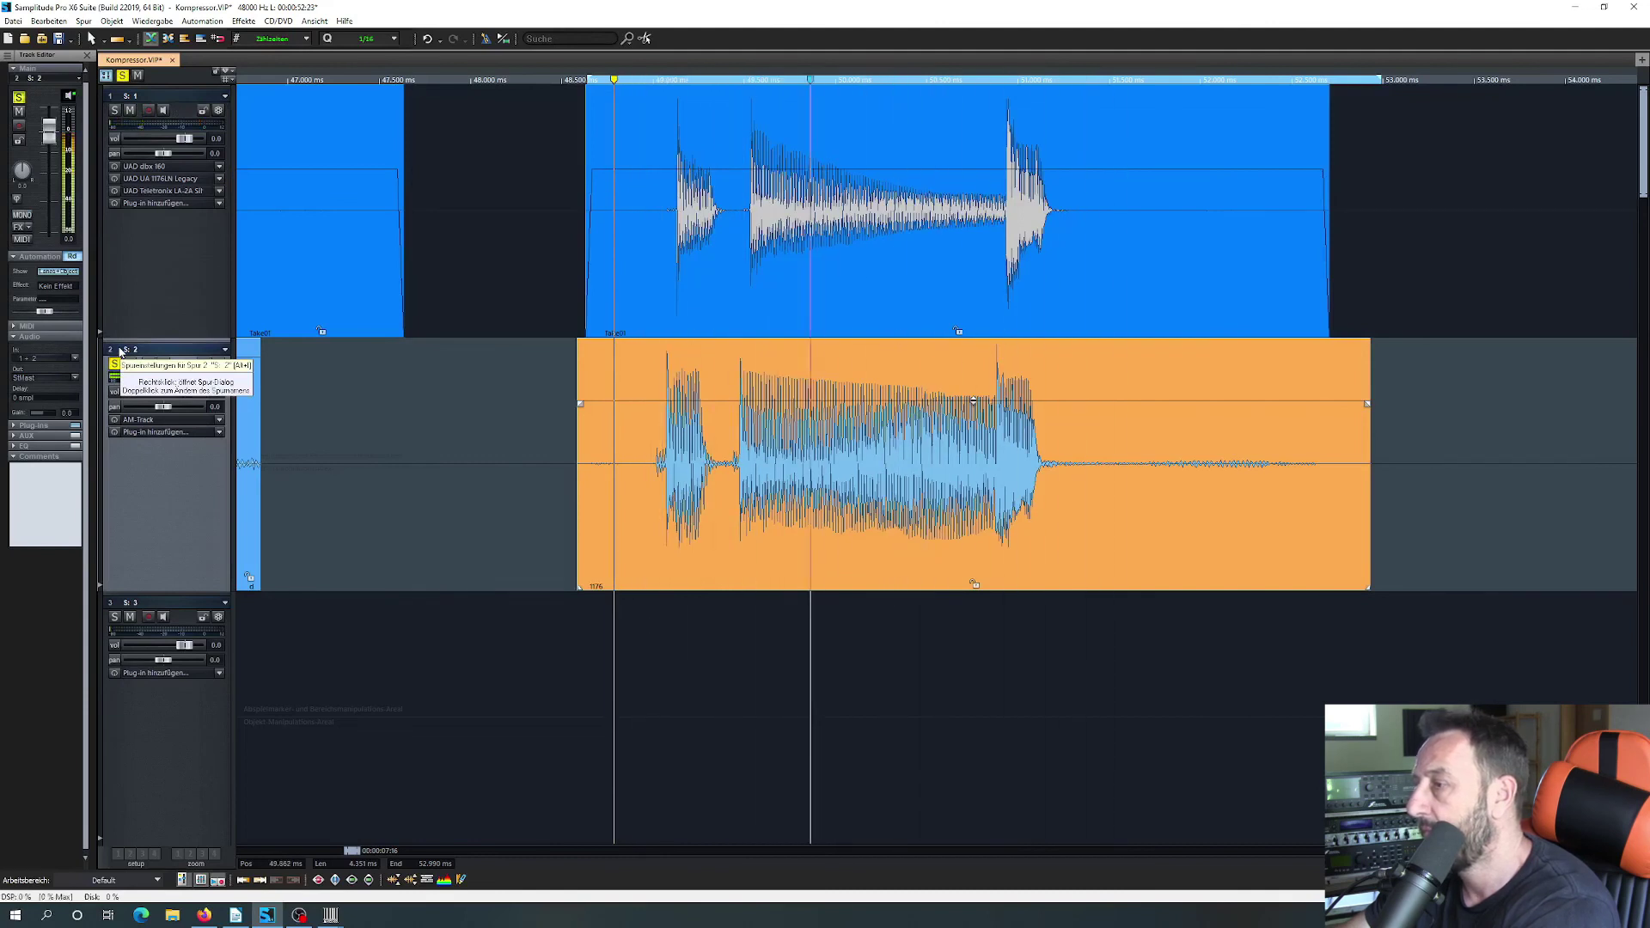
key("space")
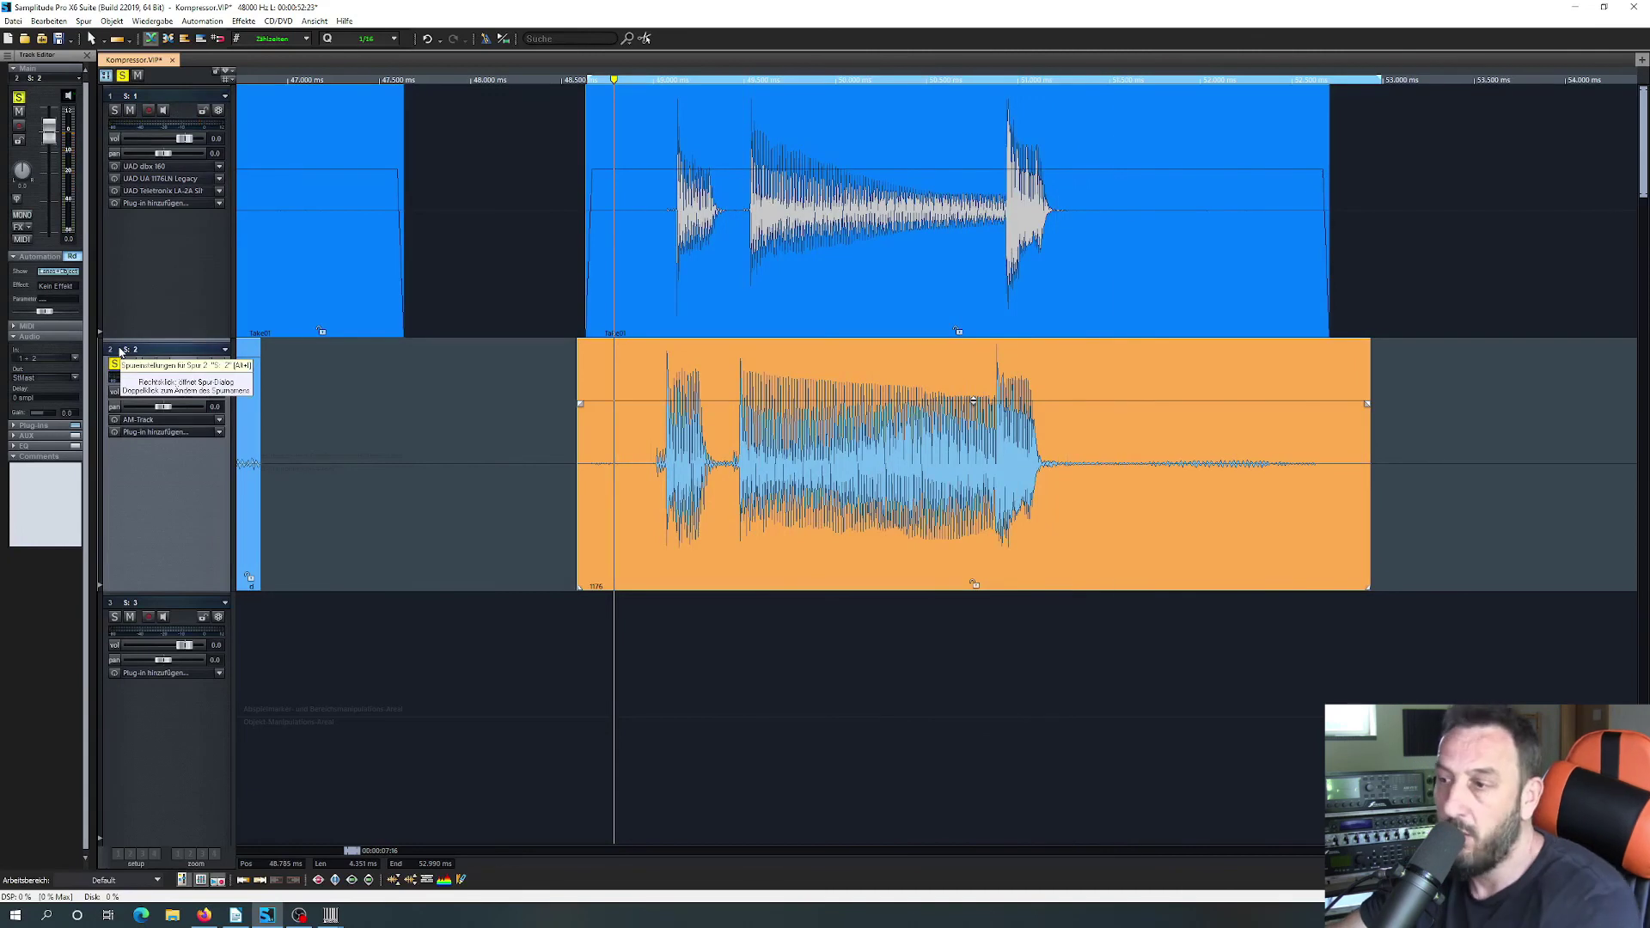